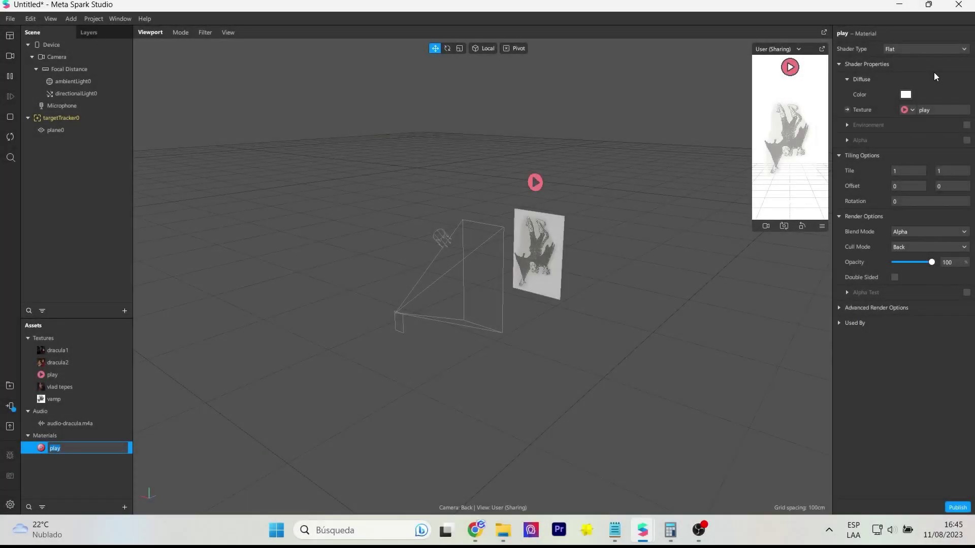
- Add a null object under targetTracker0 and name it grupo_dracula
left_click(76, 130)
right_click(60, 118)
left_click(173, 128)
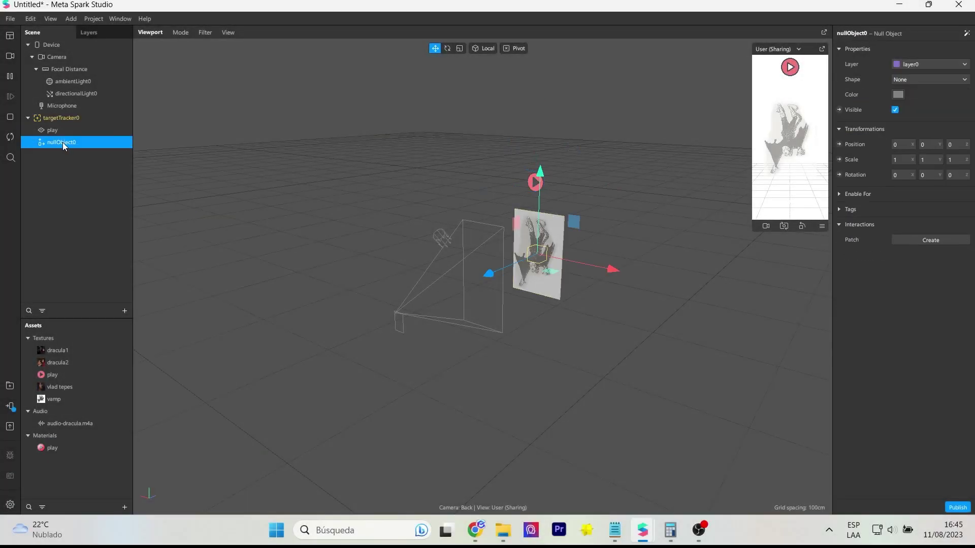
double_click(62, 142)
type("grupo_dracula")
key("Return")
- Add a plane inside grupo_dracula with a new Flat material textured with dracula1
right_click(63, 142)
mouse_move(78, 151)
left_click(174, 211)
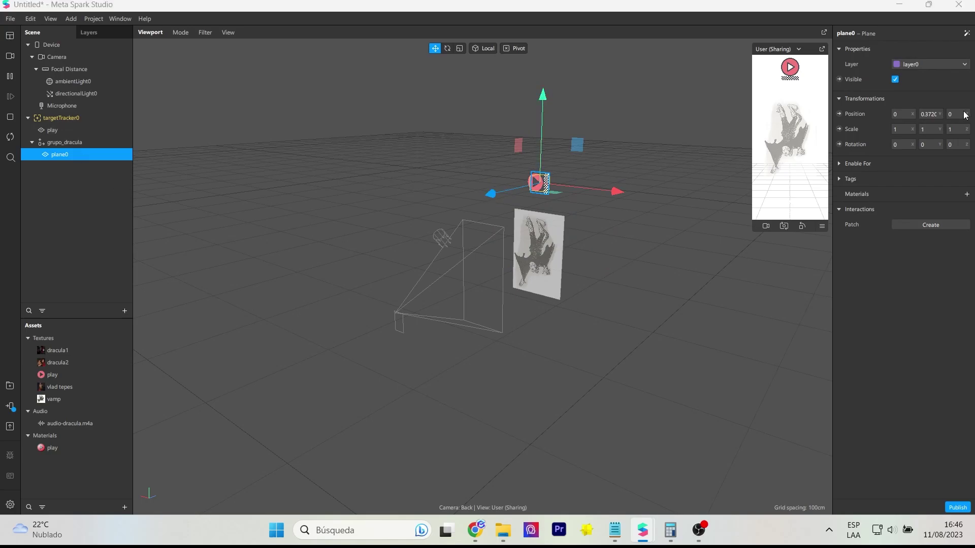
left_click(967, 194)
left_click(904, 208)
left_click(927, 51)
left_click(899, 51)
left_click(912, 110)
left_click(914, 127)
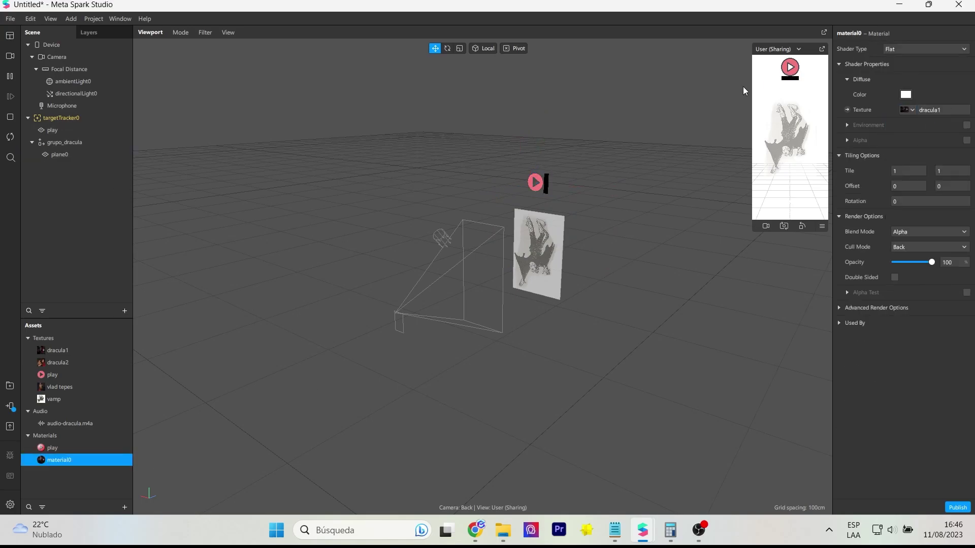
- Start renaming material0, then back out of the rename
key("Up")
key("F2")
key("Down")
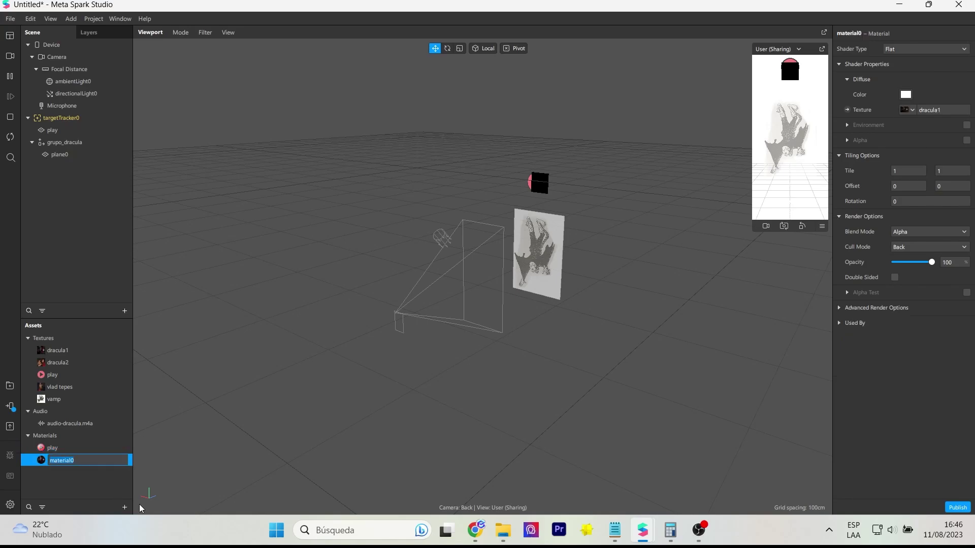
key("F2")
scroll(539, 288, "up", 3)
scroll(559, 287, "up", 5)
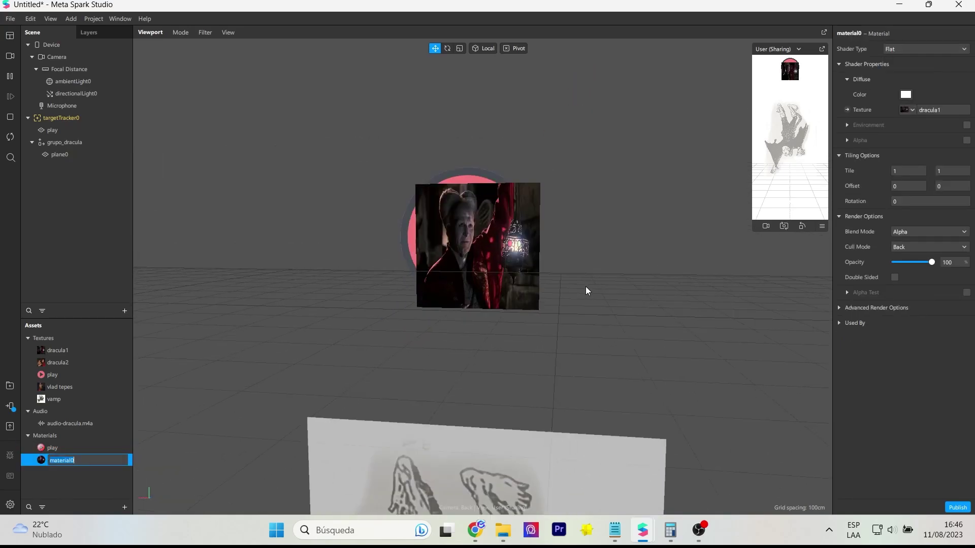
left_click(68, 461)
- Set plane0's scale to 2.5 horizontally and 1.5 vertically
left_click(65, 155)
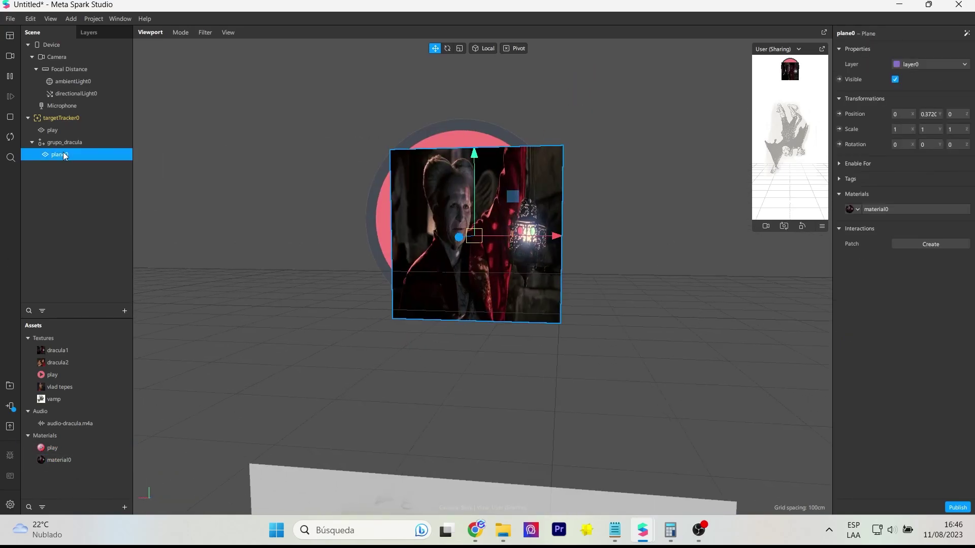
type("dracula12.5")
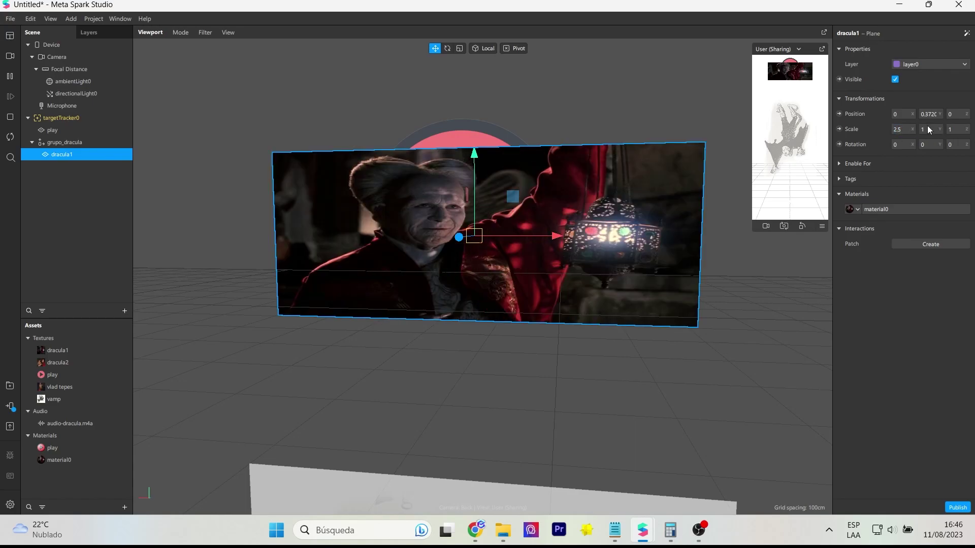
left_click(927, 130)
type("1.5")
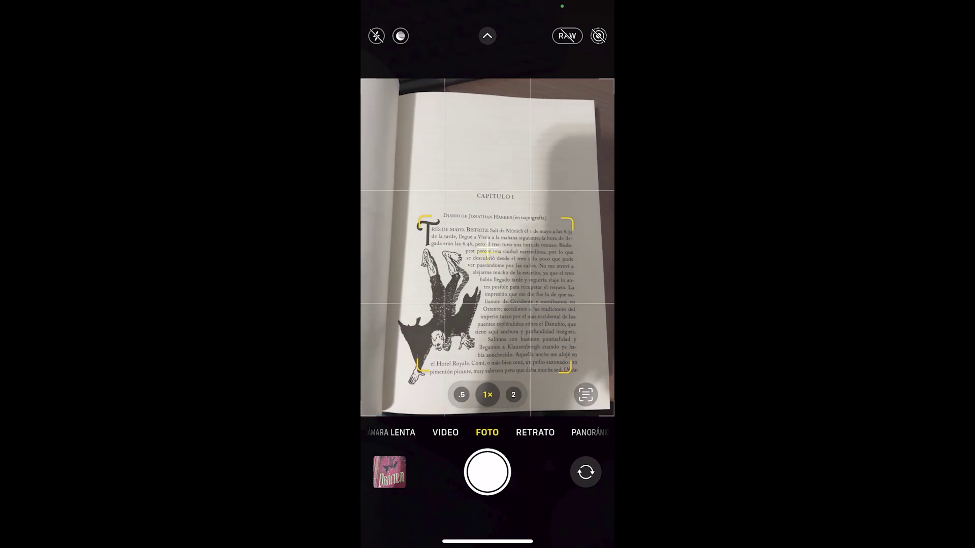
- Photograph the Capítulo I page showing the hanging figure illustration
left_click(487, 472)
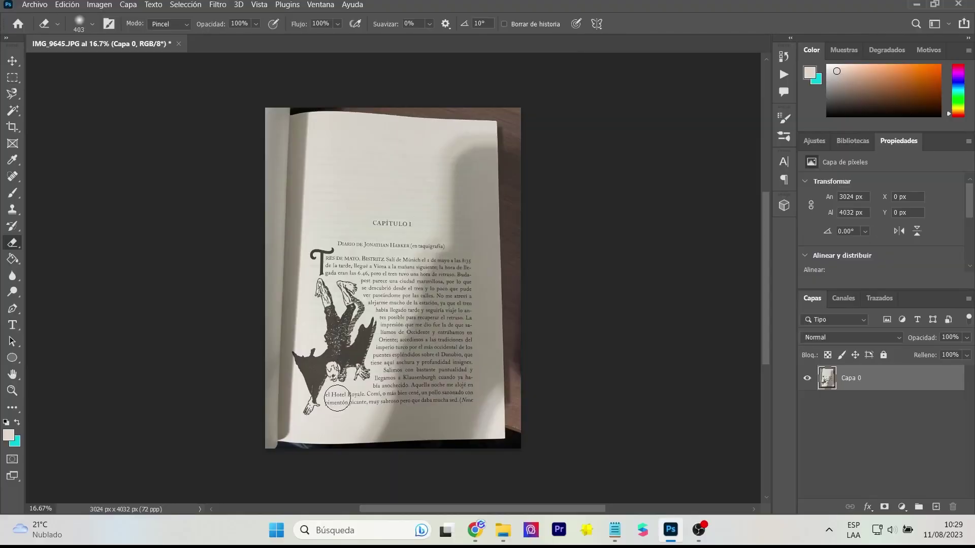
scroll(333, 402, "up", 5, "alt")
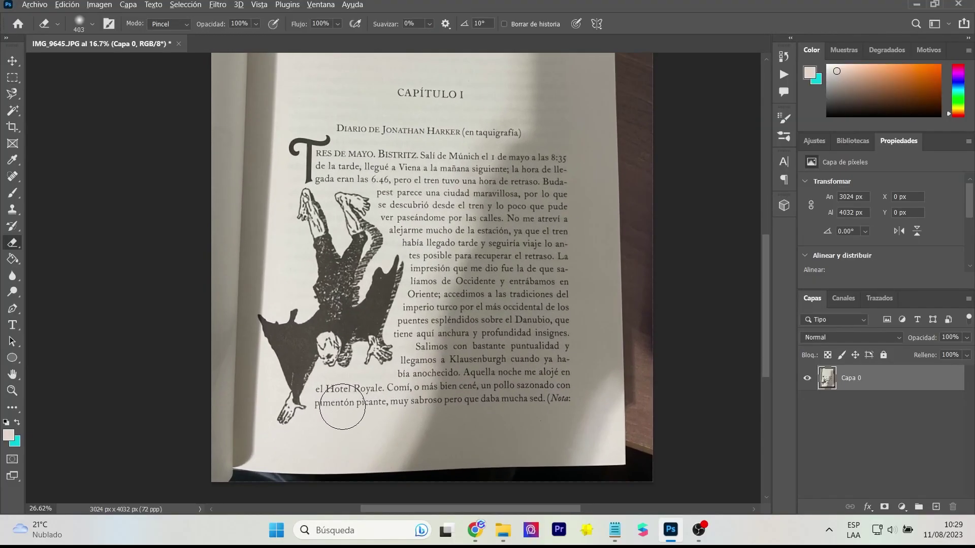
- Erase the page text below, above and right of the illustration
scroll(333, 402, "up", 1, "alt")
mouse_move(334, 403)
left_mouse_down()
mouse_move(569, 392)
mouse_move(175, 504)
left_mouse_up()
scroll(587, 413, "down", 3, "alt")
scroll(426, 462, "down", 2, "alt")
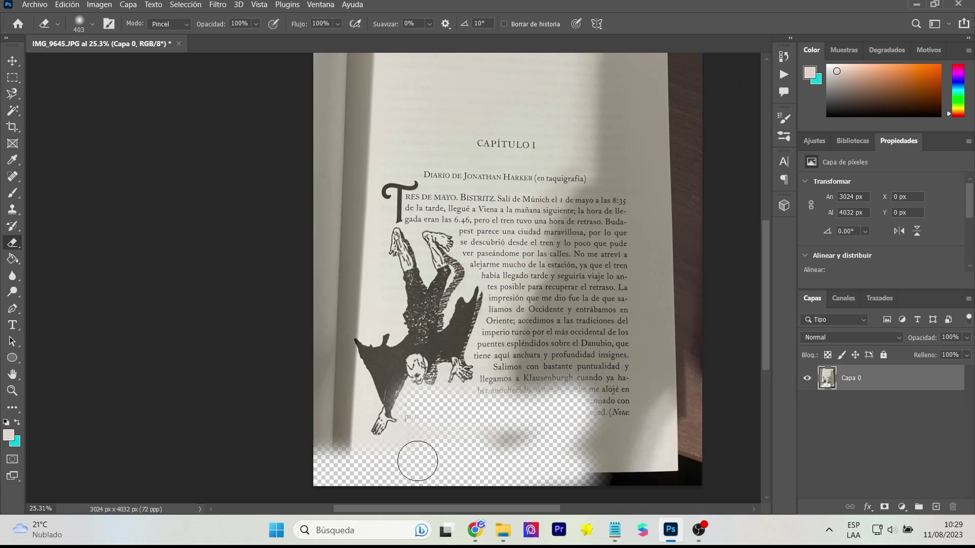
mouse_move(344, 154)
left_mouse_down()
mouse_move(82, 250)
mouse_move(358, 80)
mouse_move(535, 220)
mouse_move(370, 196)
left_mouse_up()
key("ctrl+z")
key("ctrl+z")
key("ctrl+z")
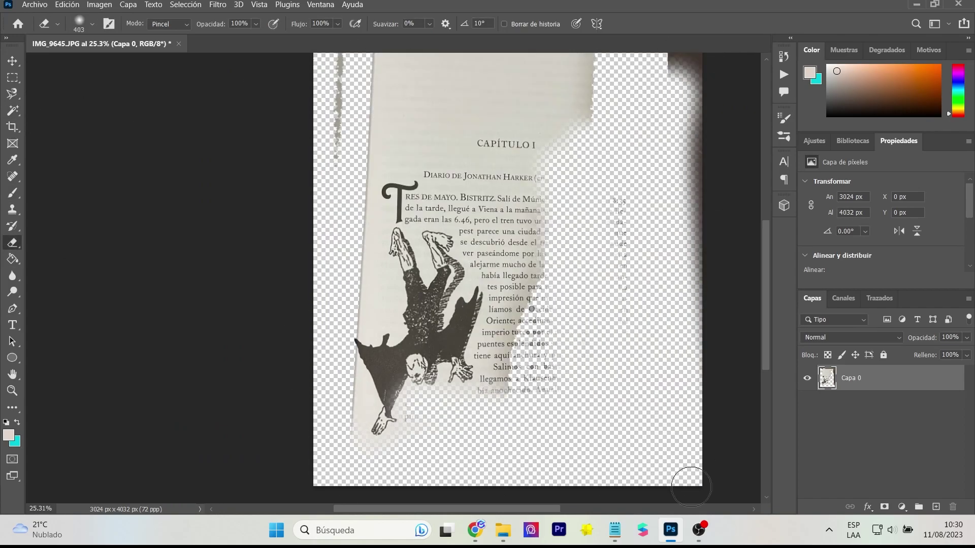
mouse_move(687, 396)
left_mouse_down()
mouse_move(524, 155)
mouse_move(517, 373)
left_mouse_up()
- Crop the photo to 1218 × 1805 around the figure and erase leftover edge text
key("c")
left_click_drag(359, 211, 515, 442)
key("Return")
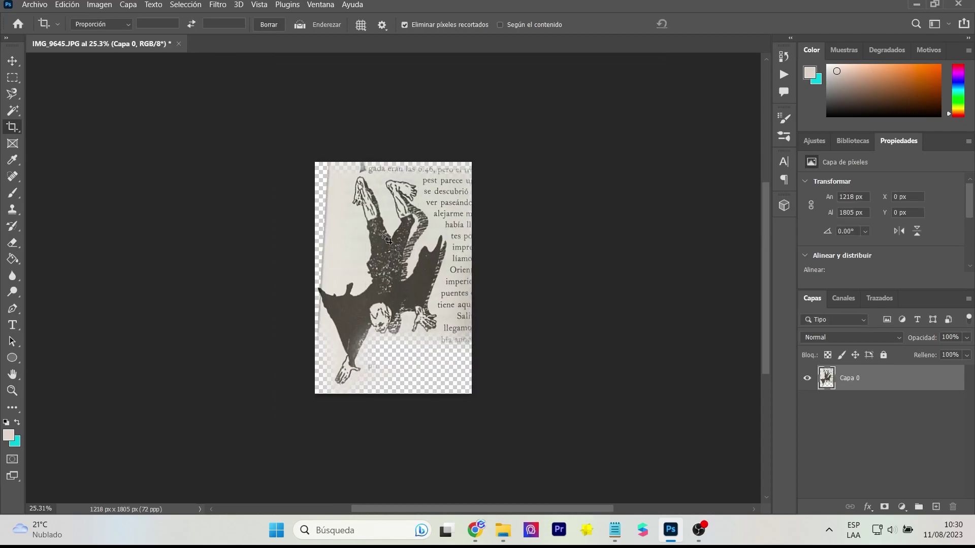
key("ctrl+0")
key("b")
left_click(12, 243)
mouse_move(305, 87)
left_mouse_down()
mouse_move(528, 304)
mouse_move(289, 264)
left_mouse_up()
left_click_drag(503, 152, 484, 406)
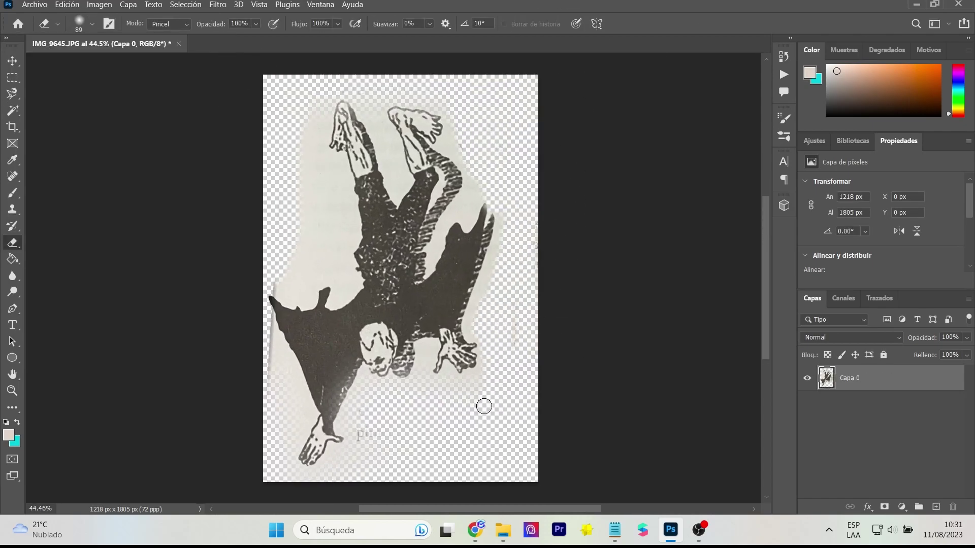
scroll(415, 416, "down", 2, "alt")
left_click(34, 4)
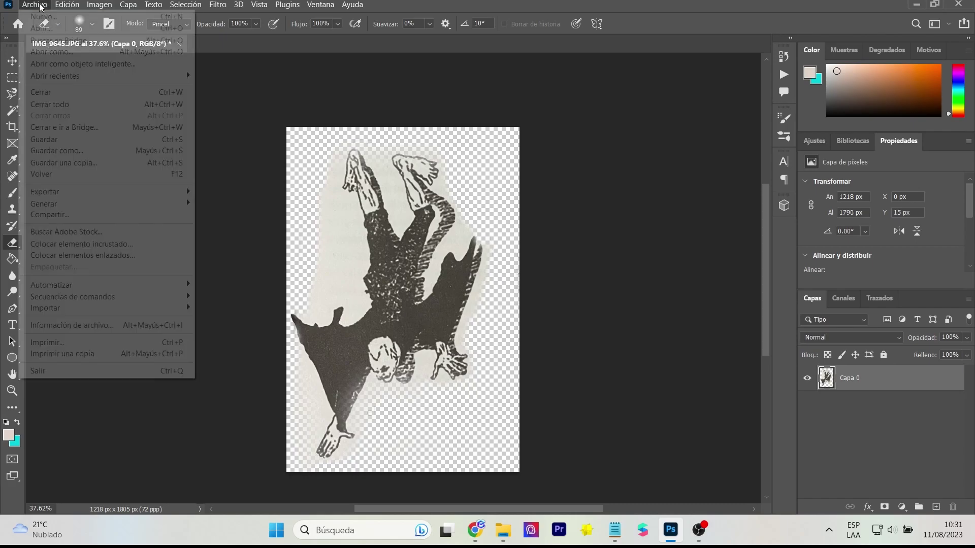
- Export the image as JPG, overwriting vamp.jpg in the spark AR book 2 folder
mouse_move(137, 191)
left_click(223, 203)
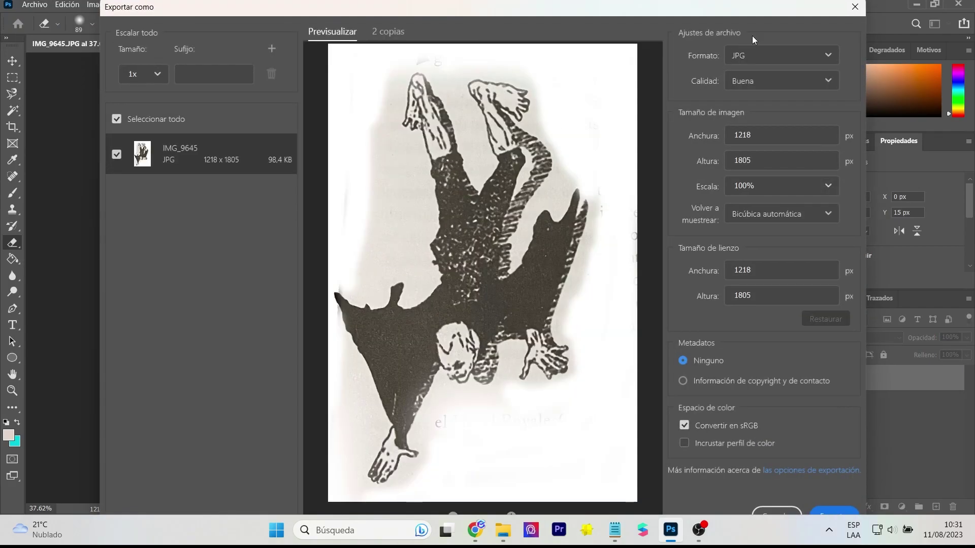
left_click(828, 513)
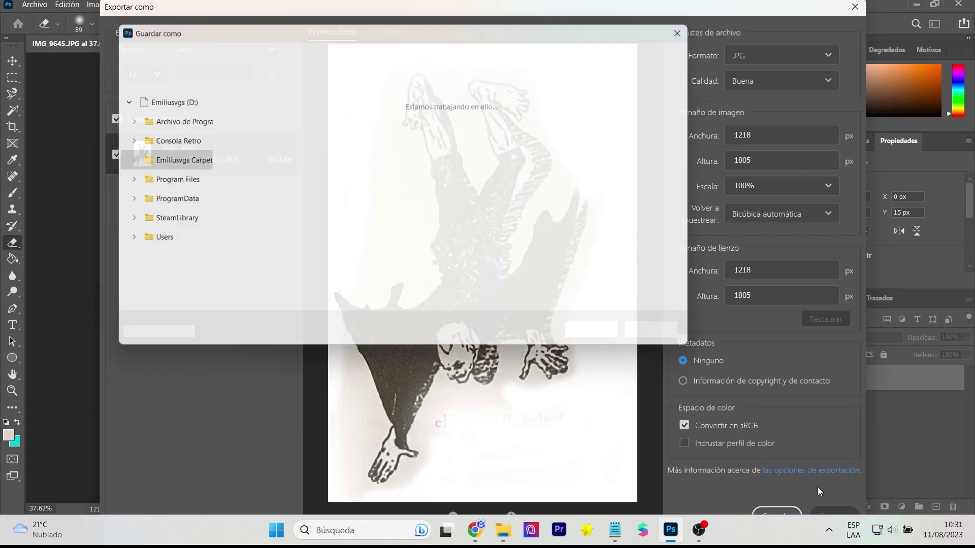
left_click(386, 143)
left_click(599, 339)
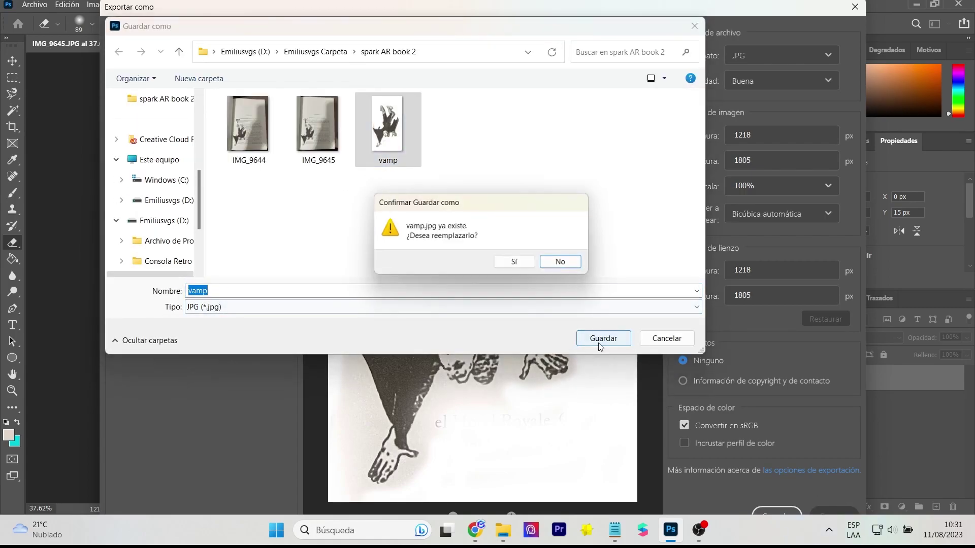
left_click(511, 261)
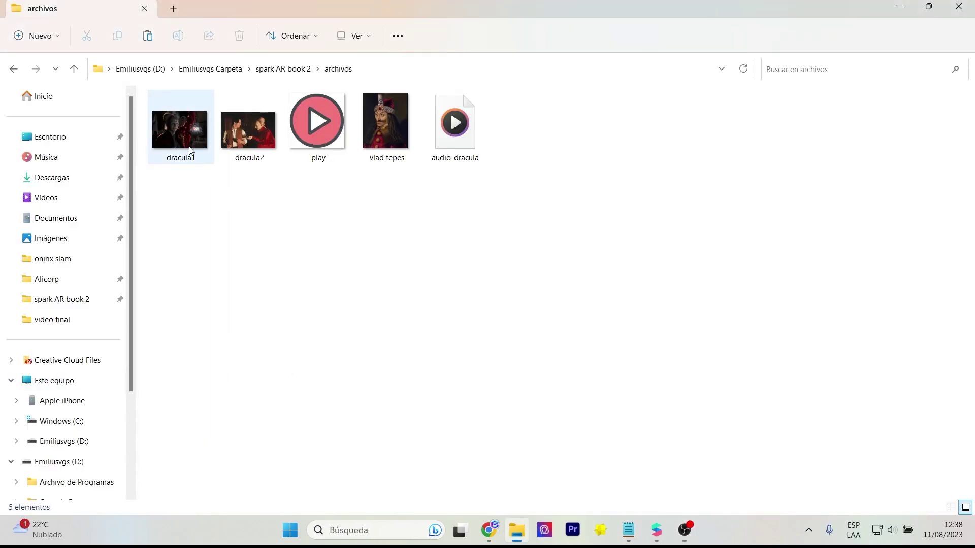
- Preview dracula1, dracula2, play and vlad tepes in Photos, then close the viewer
double_click(190, 150)
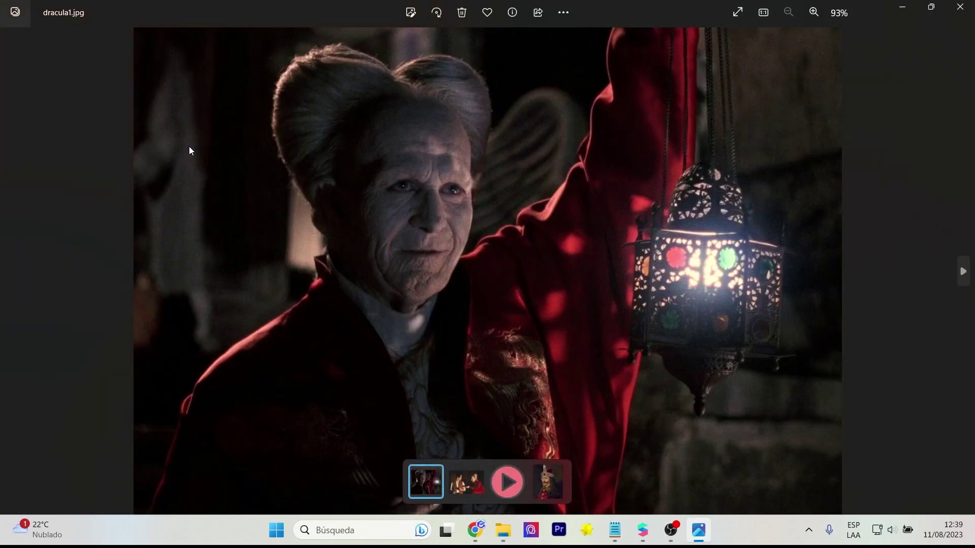
key("Right")
key("Right")
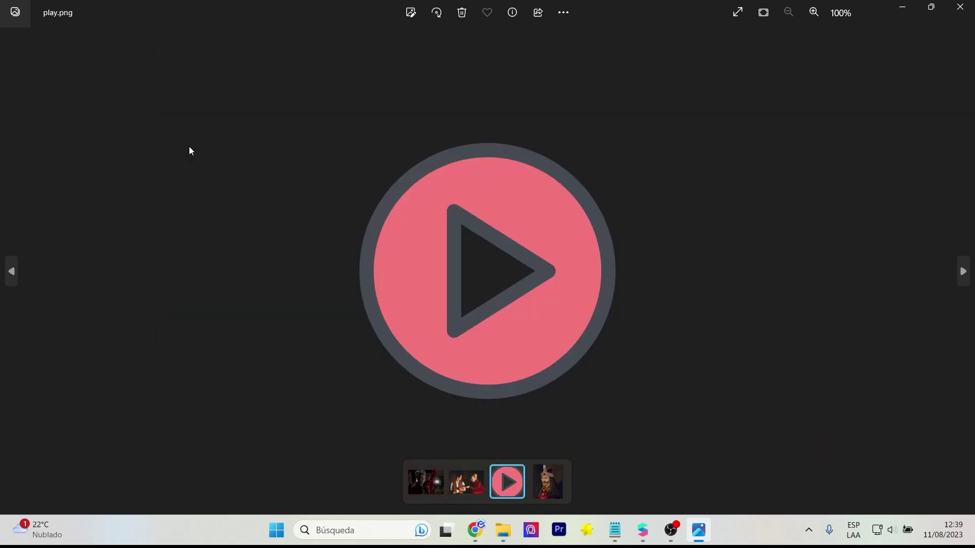
key("Right")
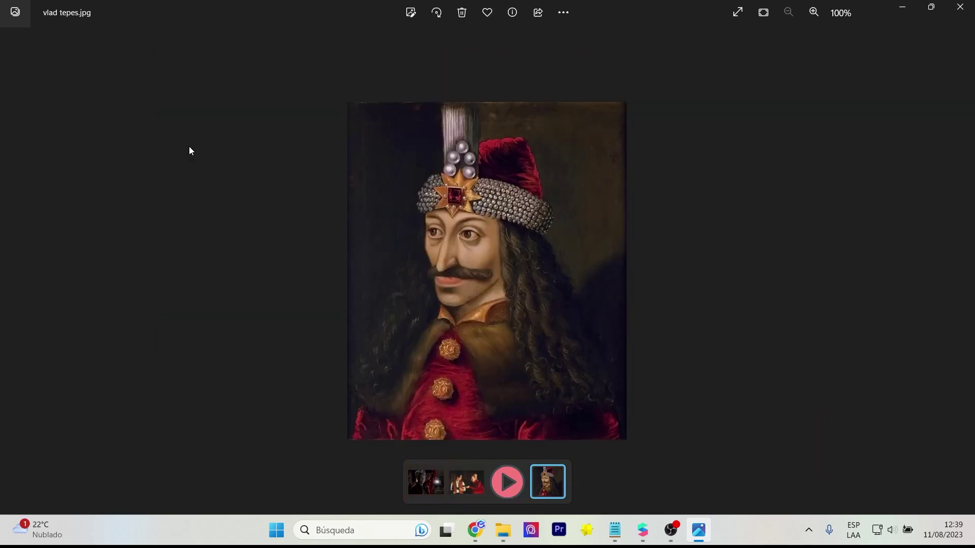
left_click(960, 9)
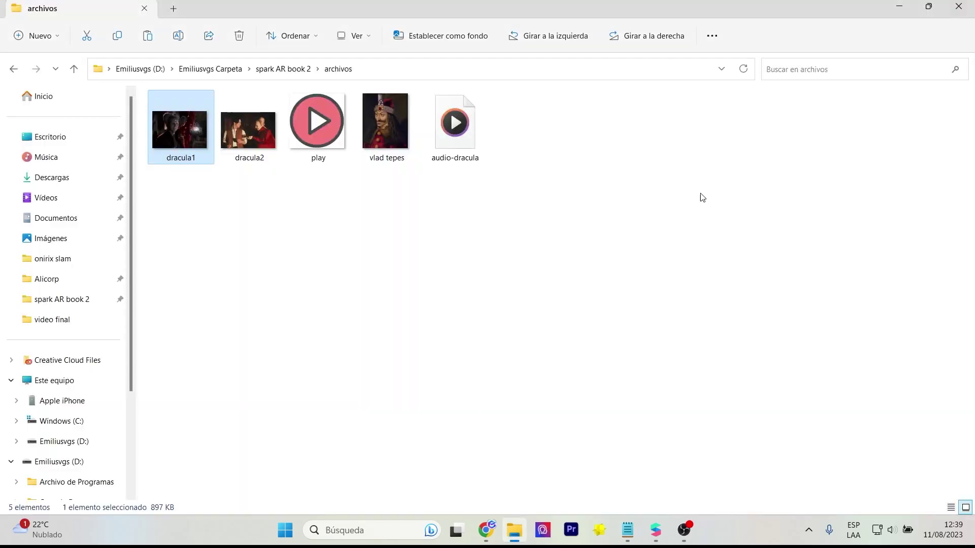
left_click(575, 214)
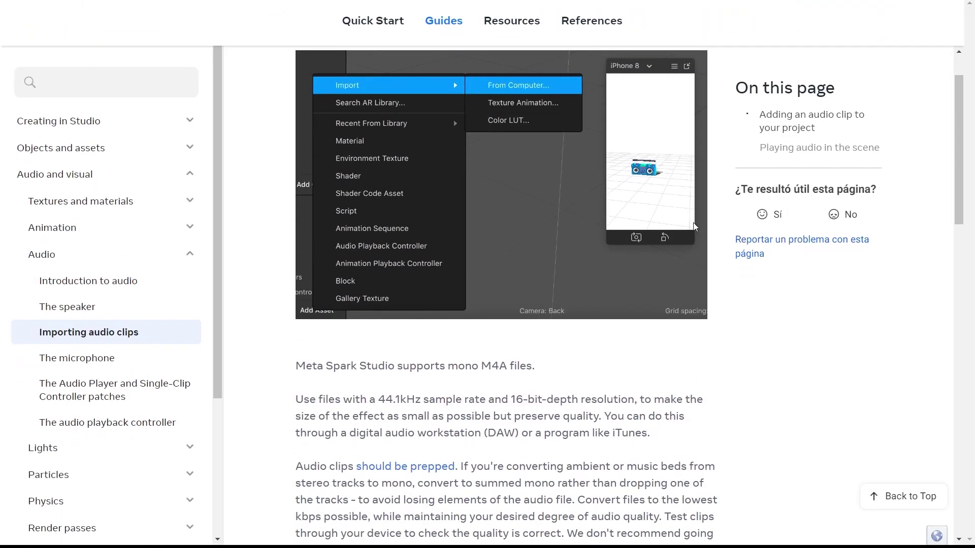
scroll(694, 226, "down", 2)
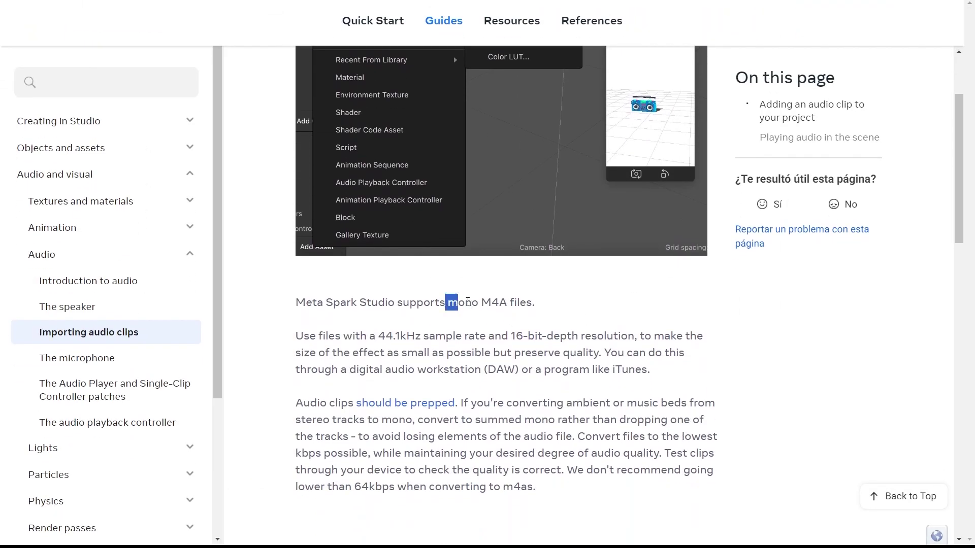
left_click_drag(610, 369, 370, 339)
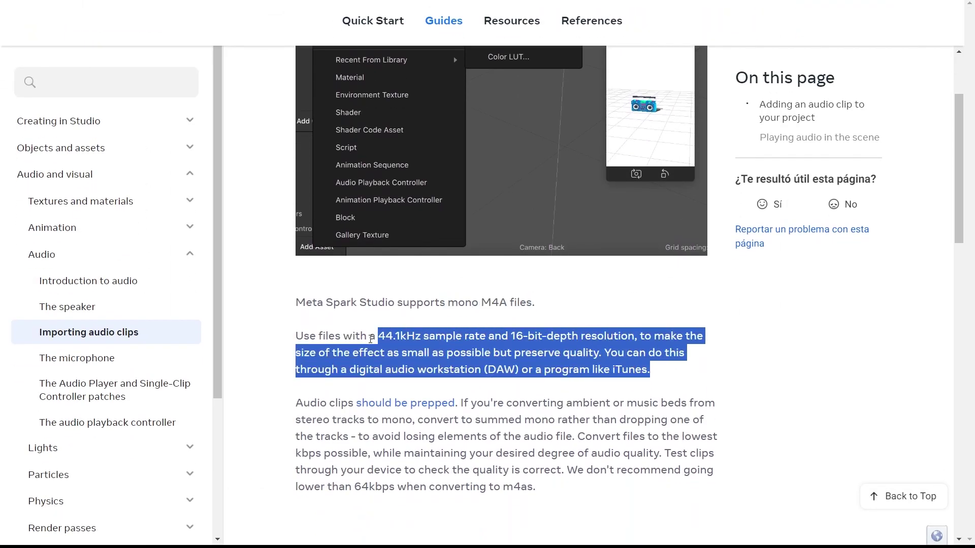
left_click(355, 338)
scroll(588, 336, "down", 4)
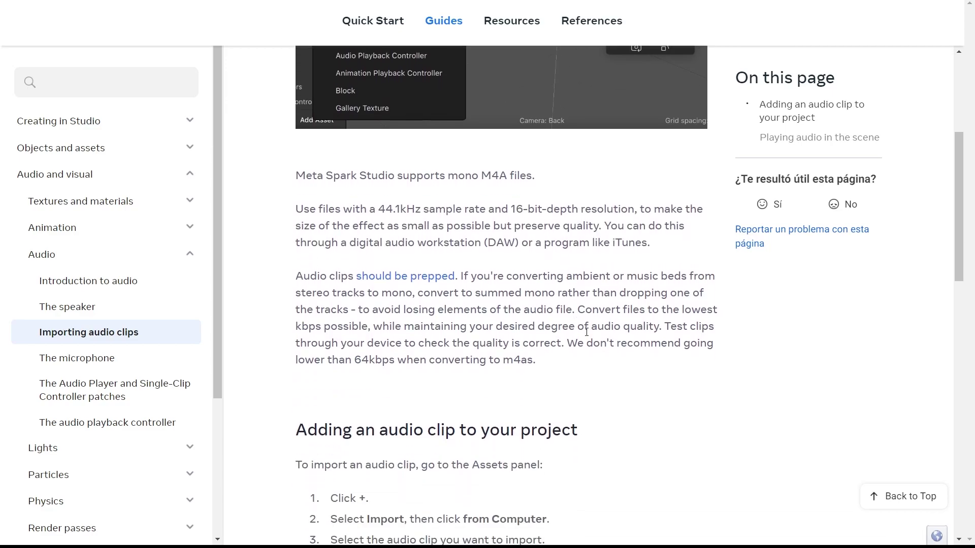
scroll(588, 336, "down", 5)
scroll(587, 337, "up", 6)
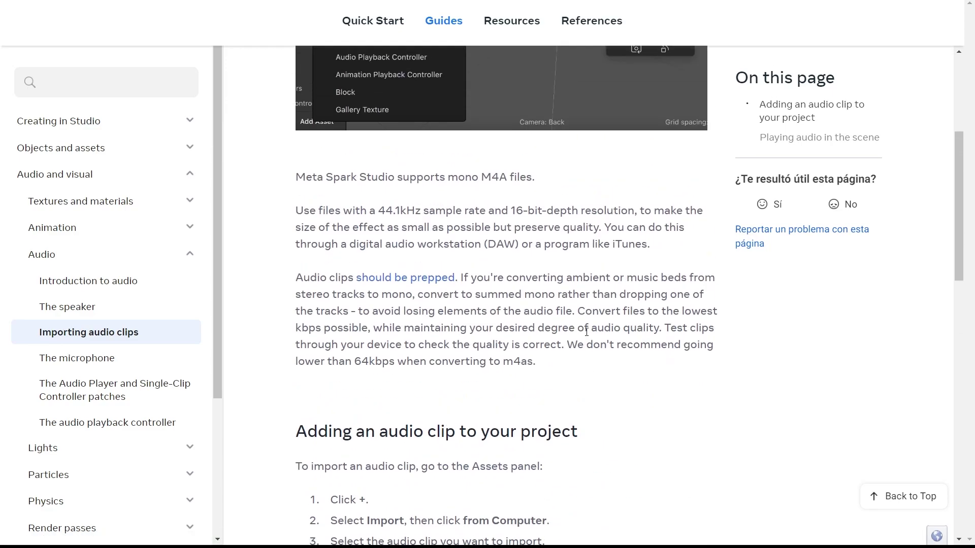
scroll(587, 336, "up", 4)
scroll(588, 336, "up", 3)
scroll(588, 336, "down", 4)
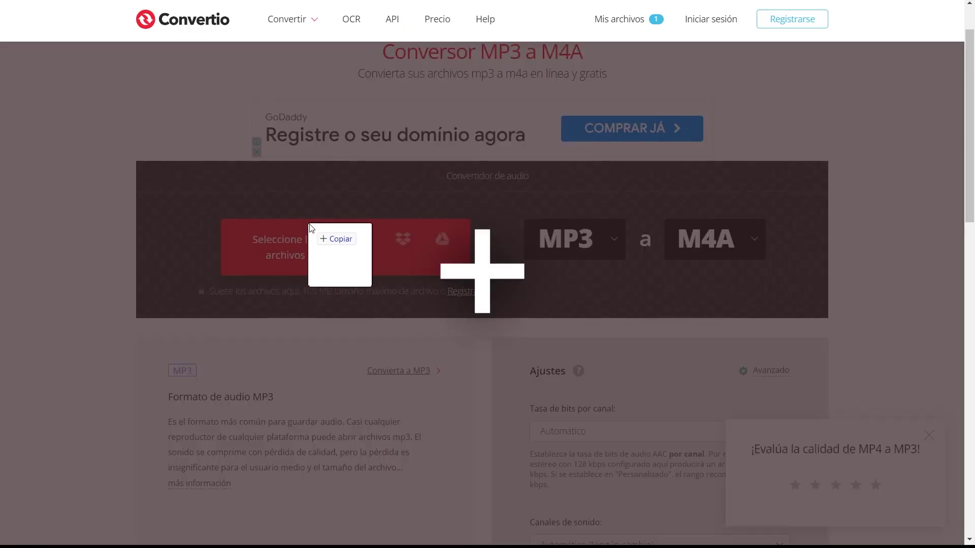
- Convert audio-dracula.mp3 to M4A at minimum bitrate, mono, 44100 Hz, and download it
left_click_drag(36, 263, 313, 228)
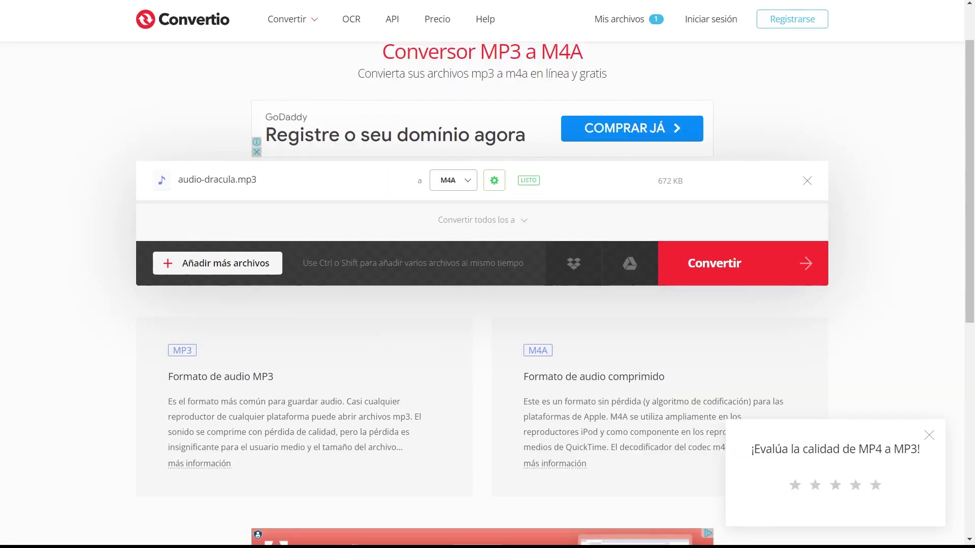
scroll(757, 202, "down", 1)
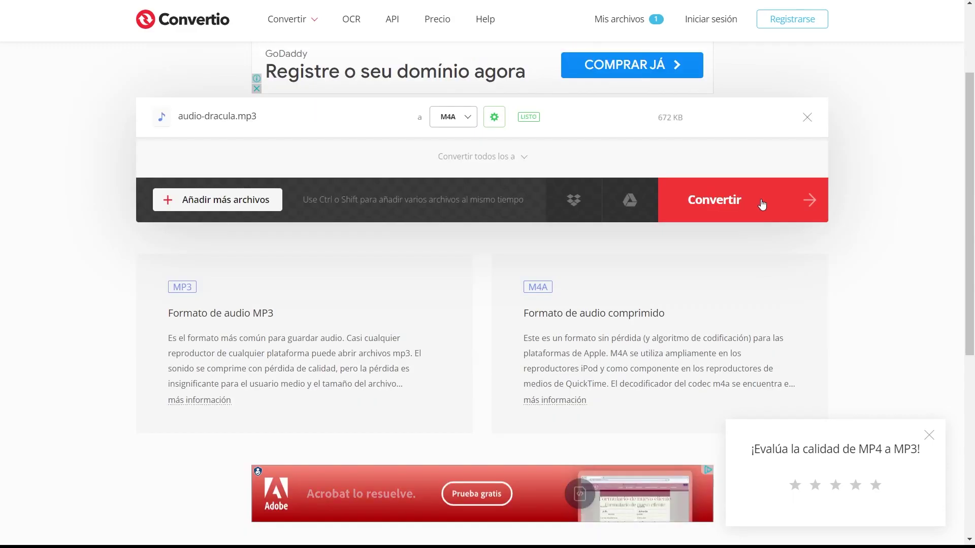
left_click(494, 118)
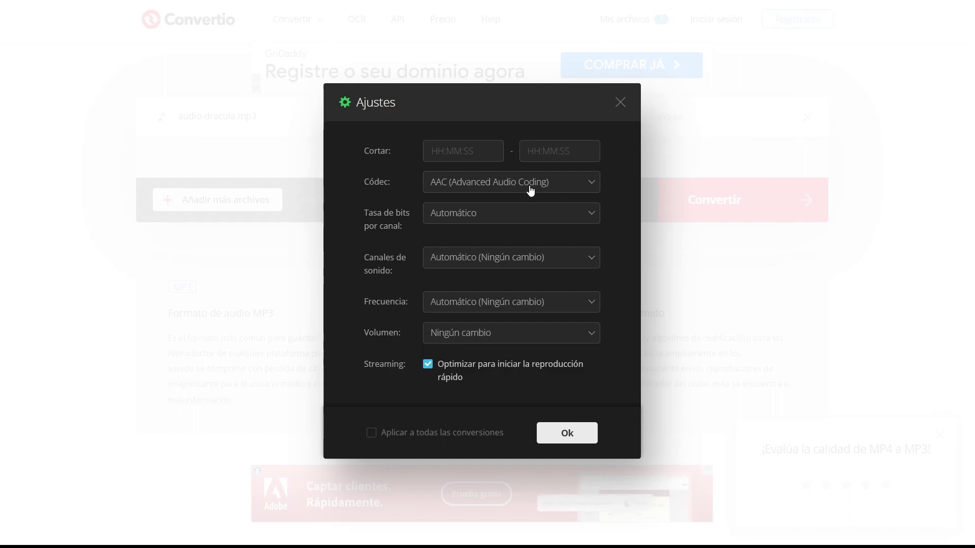
left_click(526, 214)
left_click(526, 215)
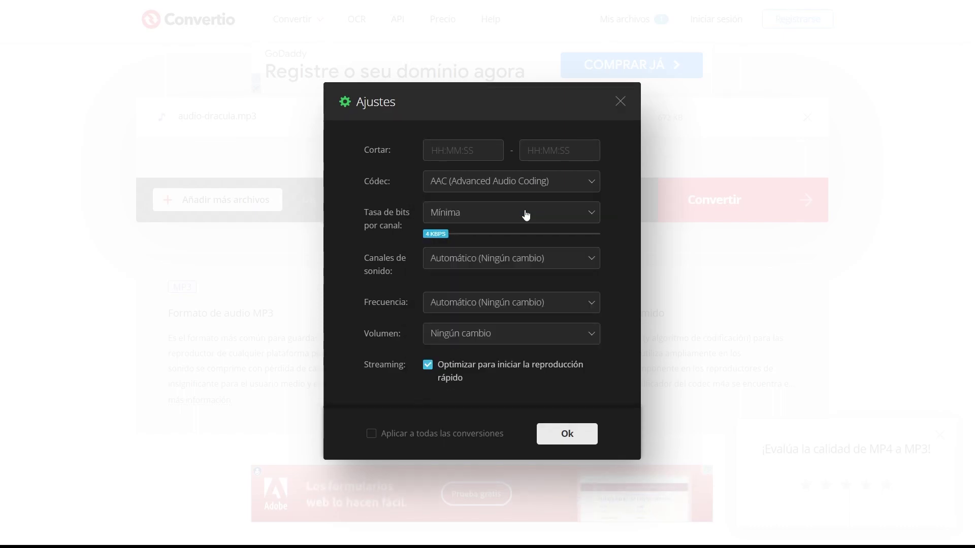
left_click(497, 259)
left_click(497, 258)
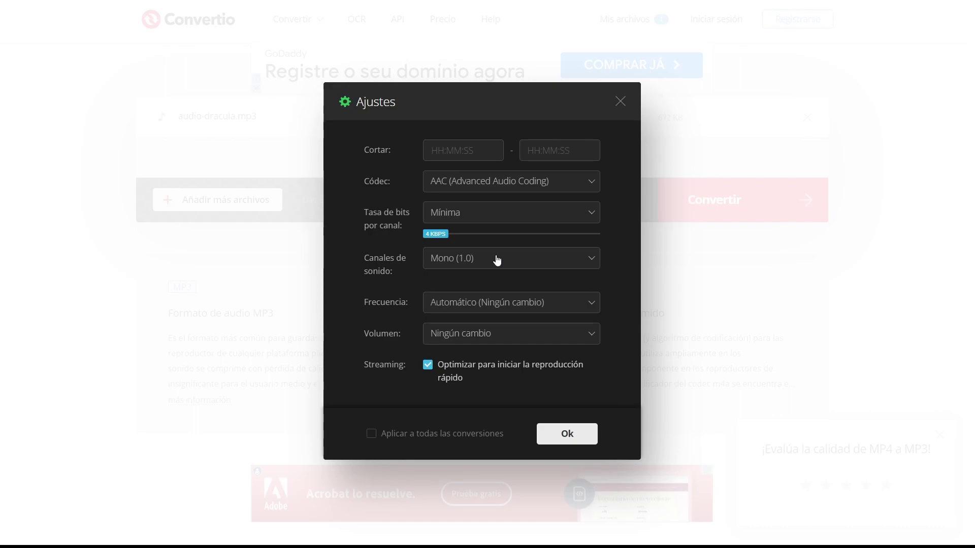
left_click(500, 302)
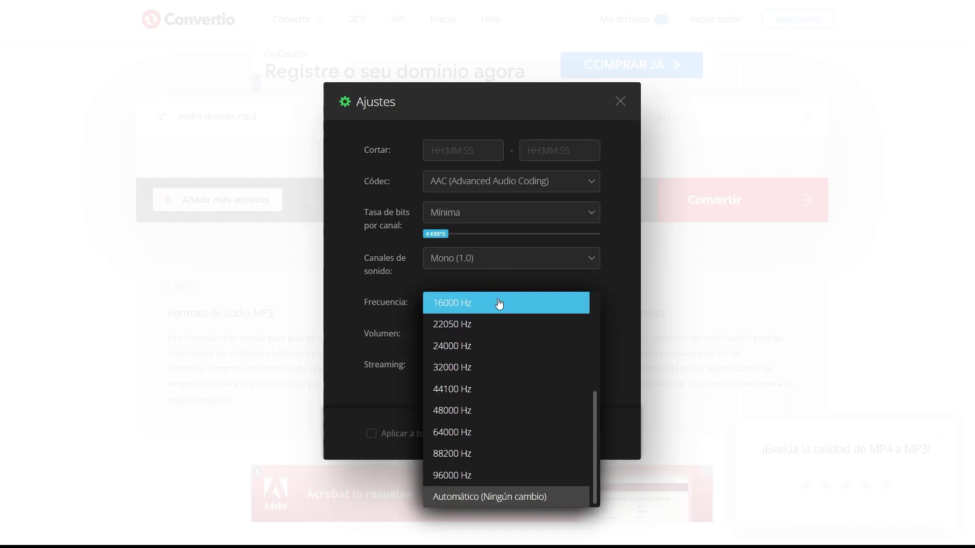
left_click(470, 387)
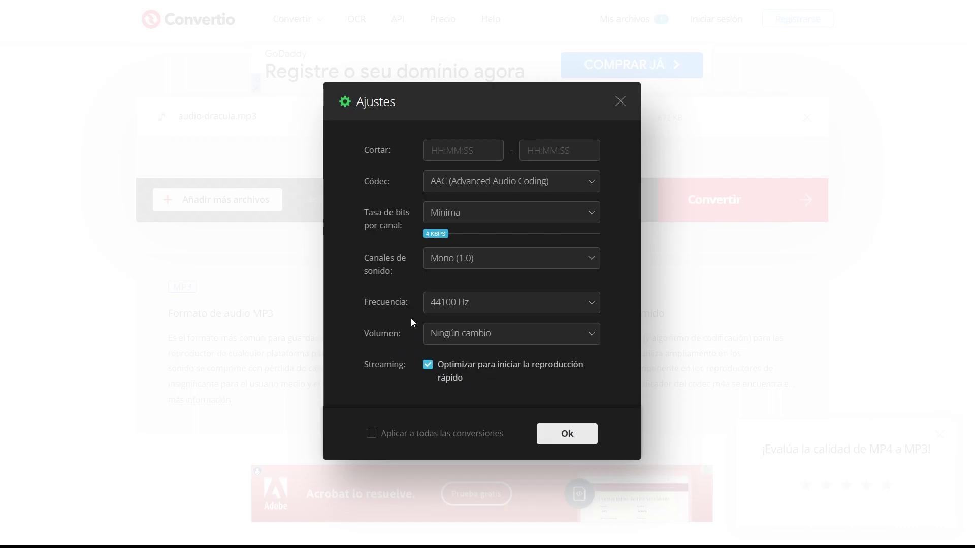
left_click(563, 433)
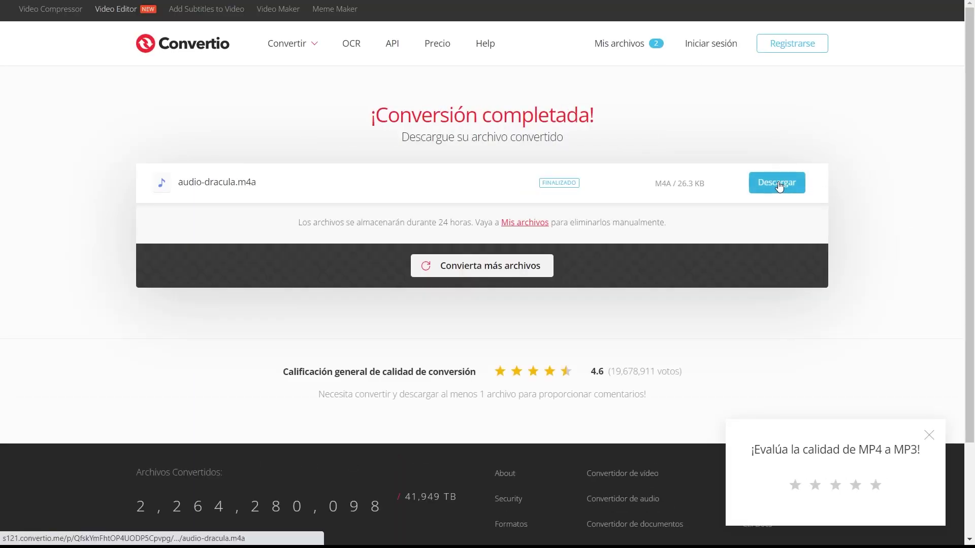
left_click(778, 188)
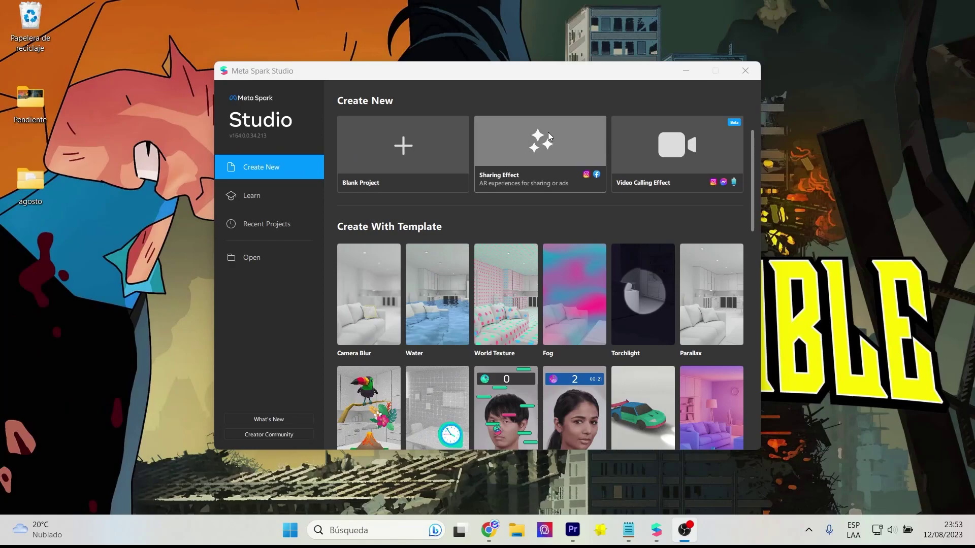
- Start a new Sharing Effect project and drag the dracula, play and vlad tepes images into Assets
left_click(536, 151)
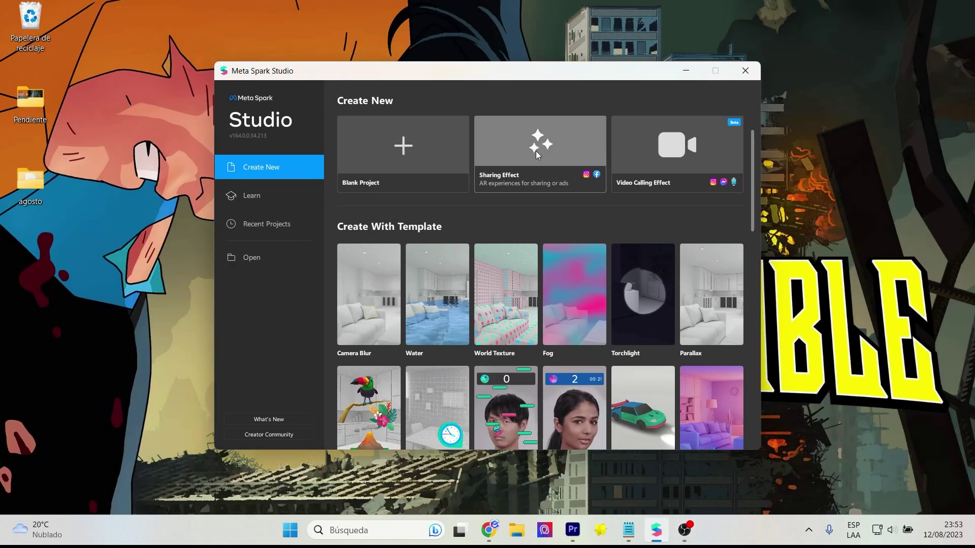
left_click(535, 151)
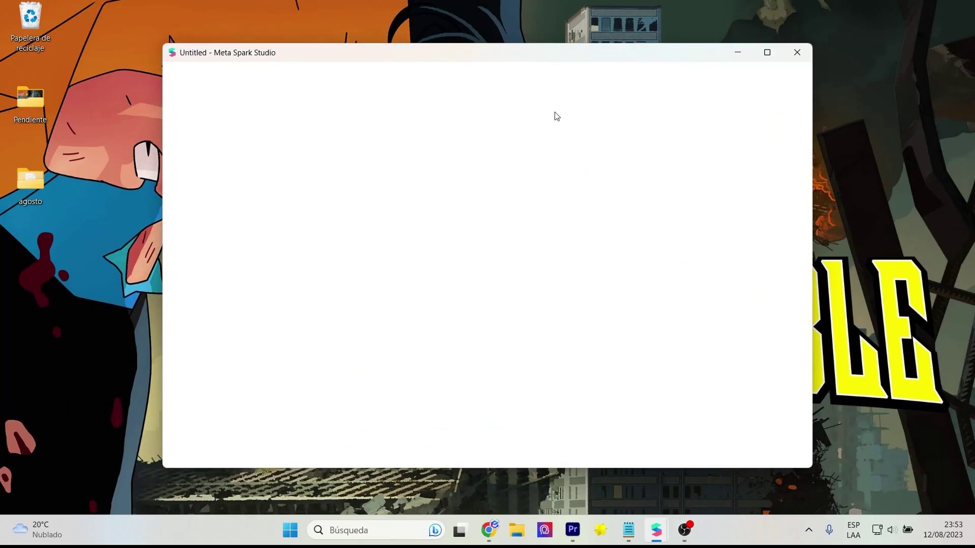
left_click(766, 53)
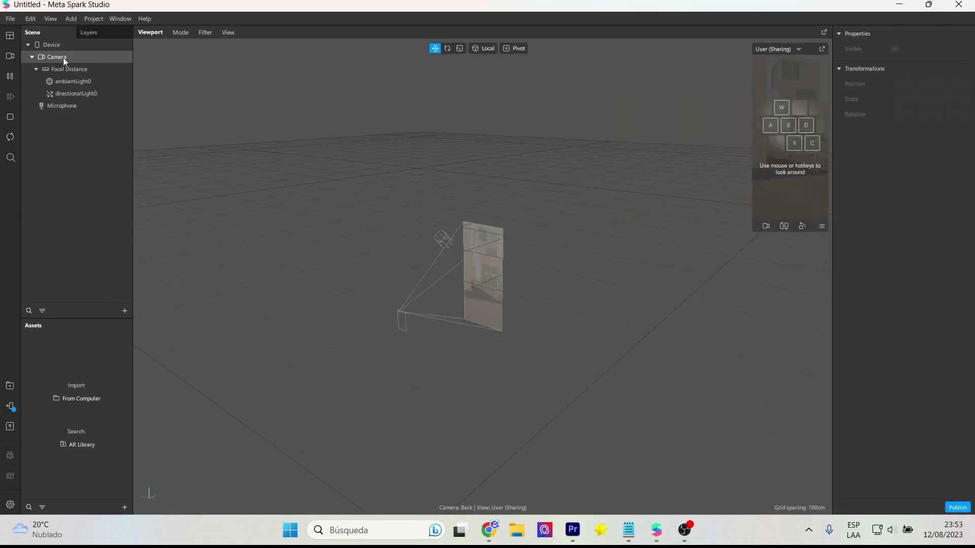
left_click_drag(239, 351, 53, 340)
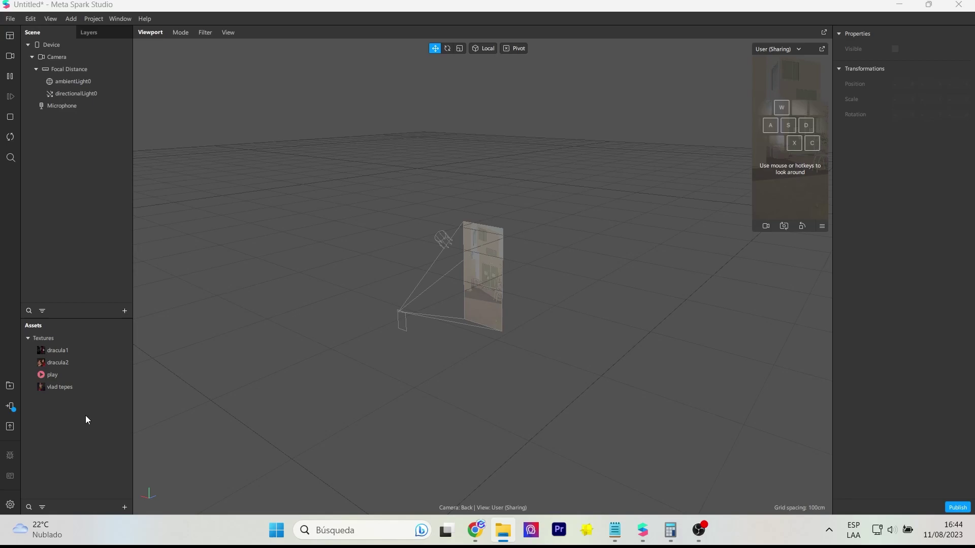
- Import the dracula audio file from the computer into Assets
left_click(124, 507)
mouse_move(170, 357)
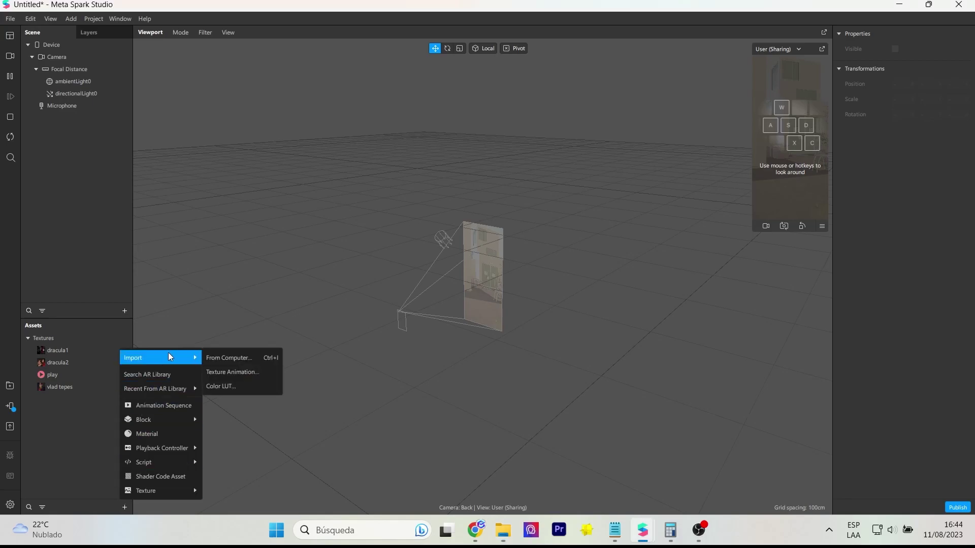
left_click(258, 357)
scroll(51, 219, "down", 3)
left_click(146, 127)
- Finish importing audio-dracula.m4a and insert a Target Tracker into the scene
left_click(375, 297)
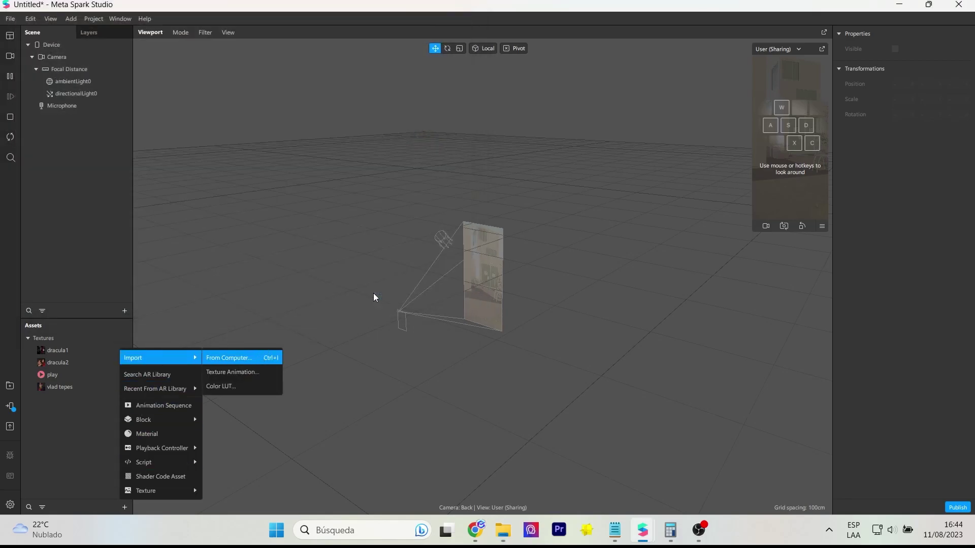
left_click(122, 161)
left_click(124, 311)
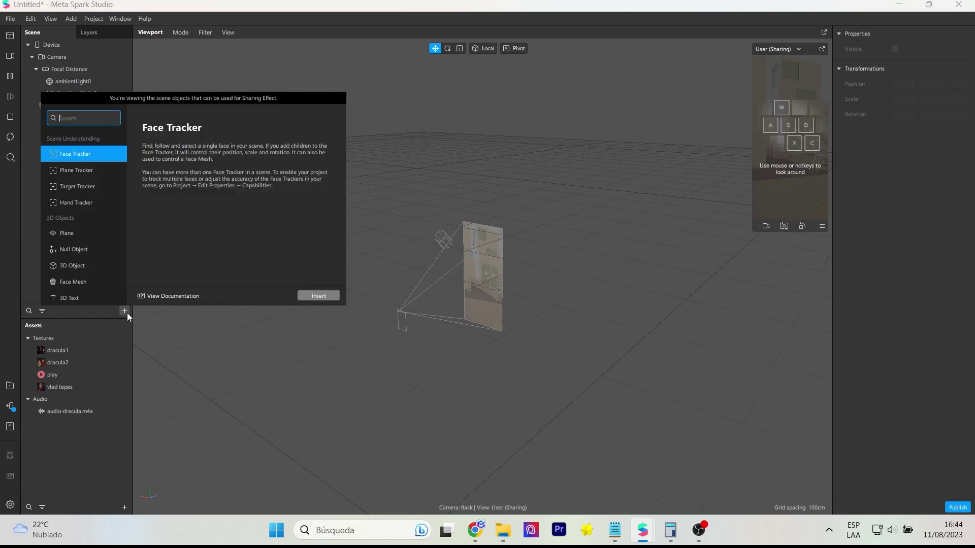
left_click(99, 189)
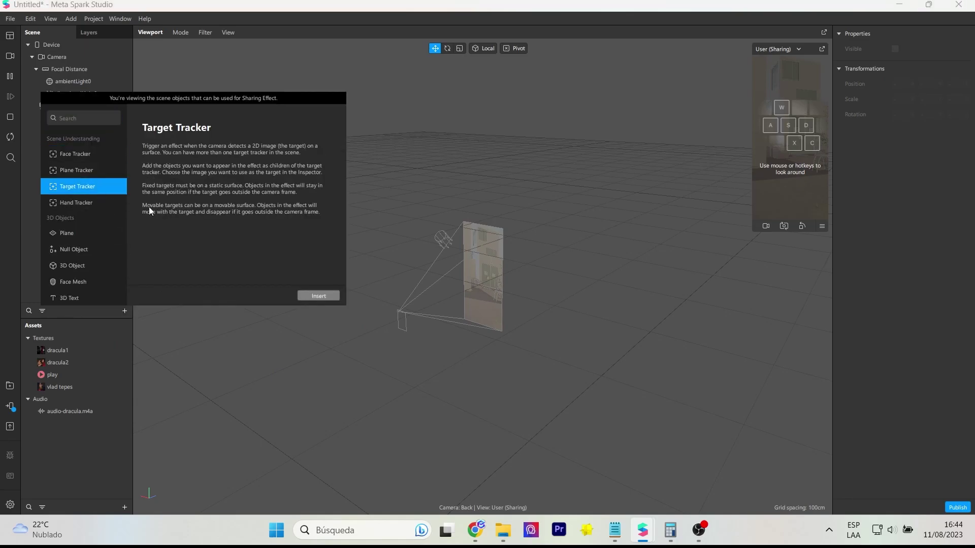
left_click(308, 295)
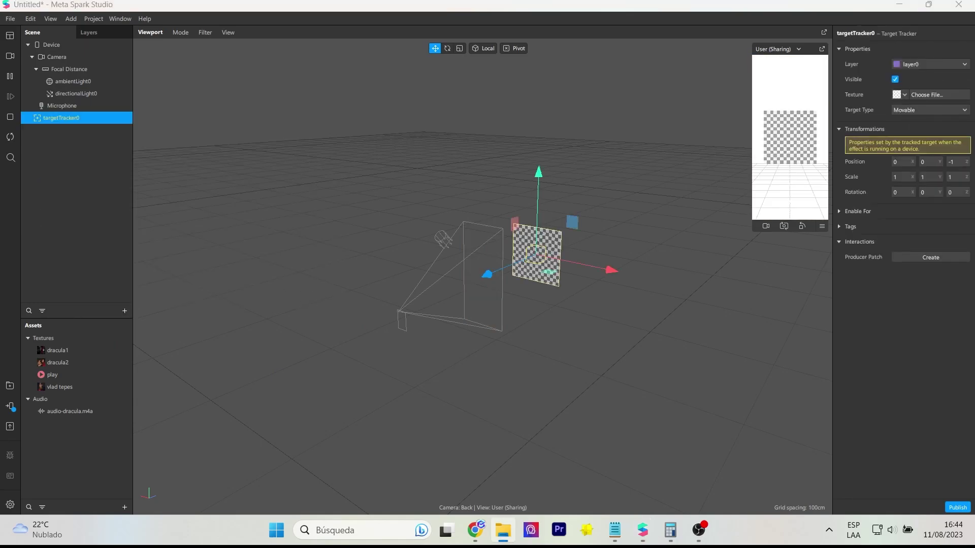
- Set the tracker's target texture to a newly imported vamp image
left_click(904, 95)
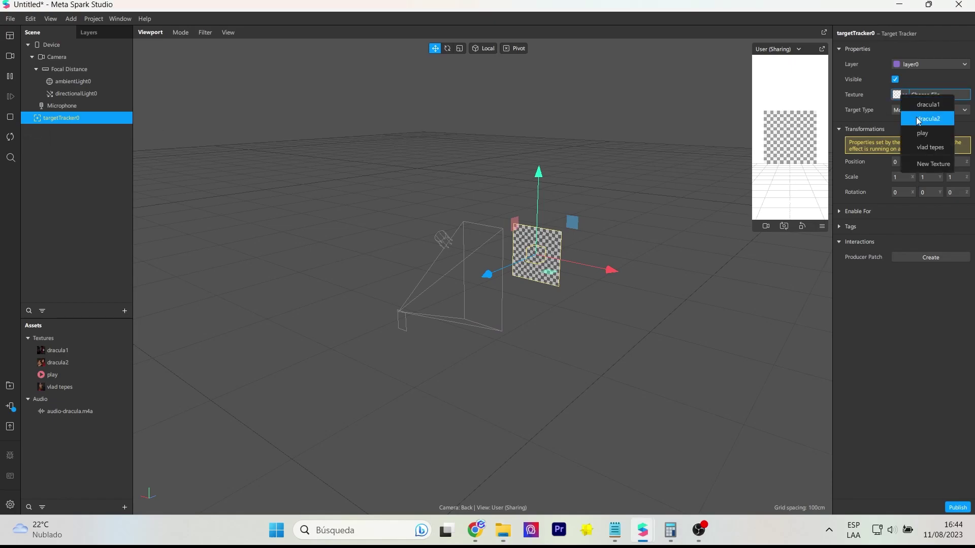
left_click(933, 164)
left_click(222, 208)
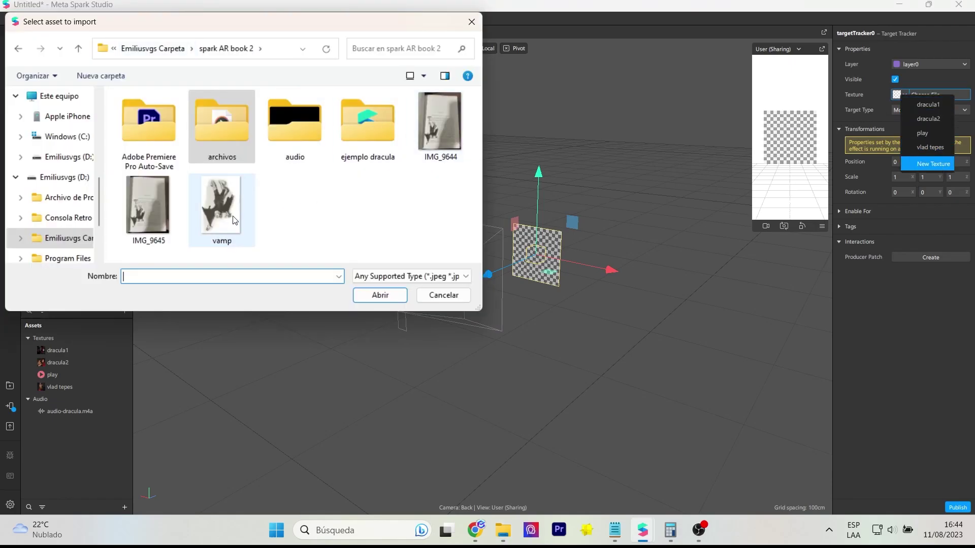
left_click(381, 295)
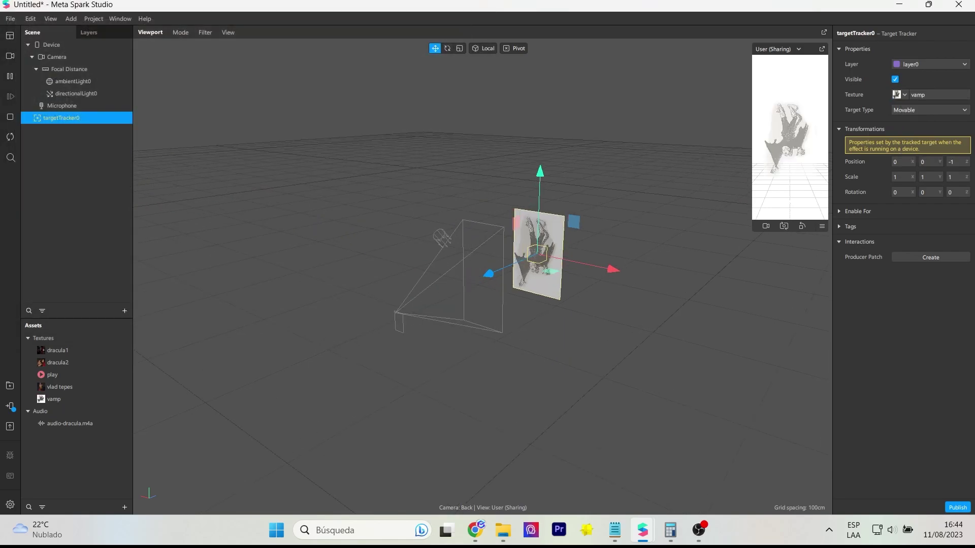
- Add a plane under targetTracker0 and raise it above the vamp image
left_click(89, 187)
left_click(68, 120)
right_click(68, 121)
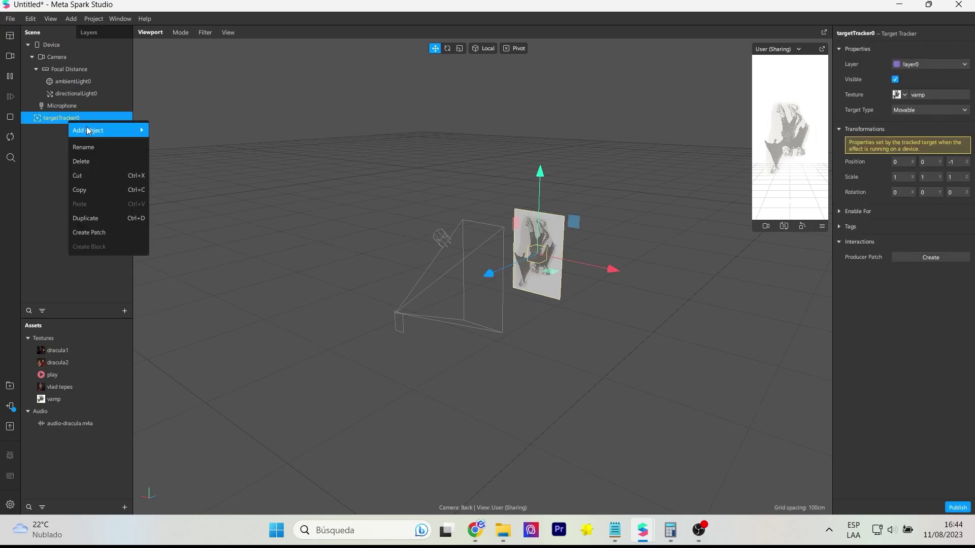
mouse_move(89, 130)
left_click(173, 189)
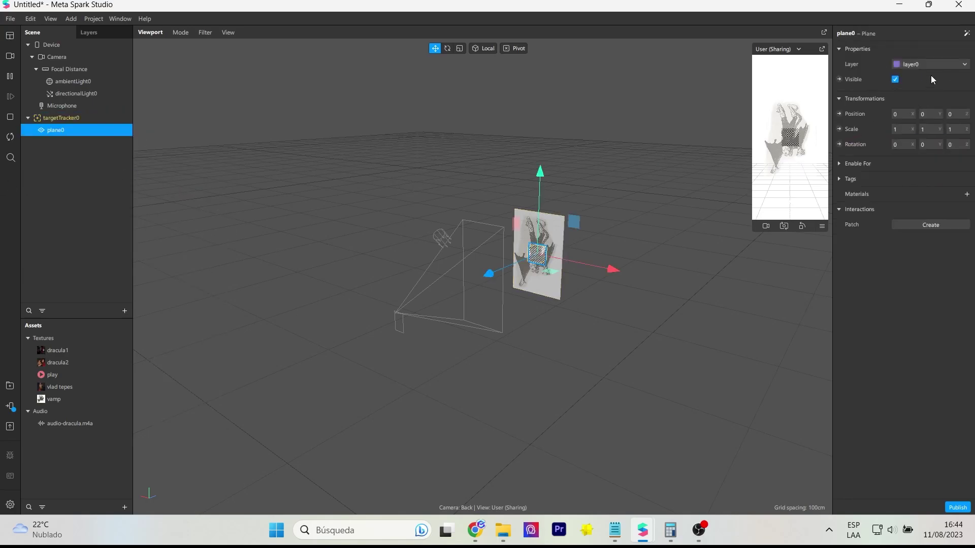
left_click_drag(489, 273, 483, 276)
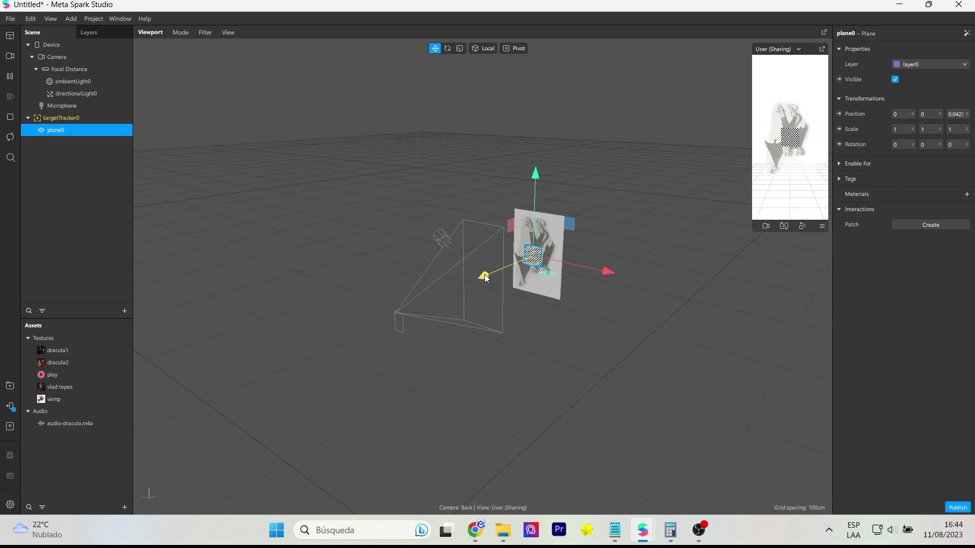
left_click_drag(536, 174, 541, 96)
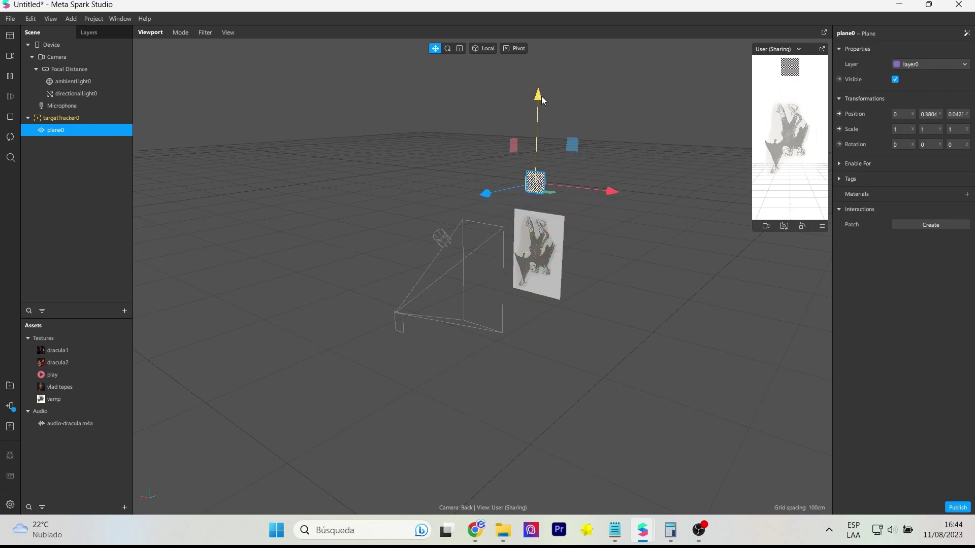
- Give the plane a Flat material named play using the play texture
left_click(967, 194)
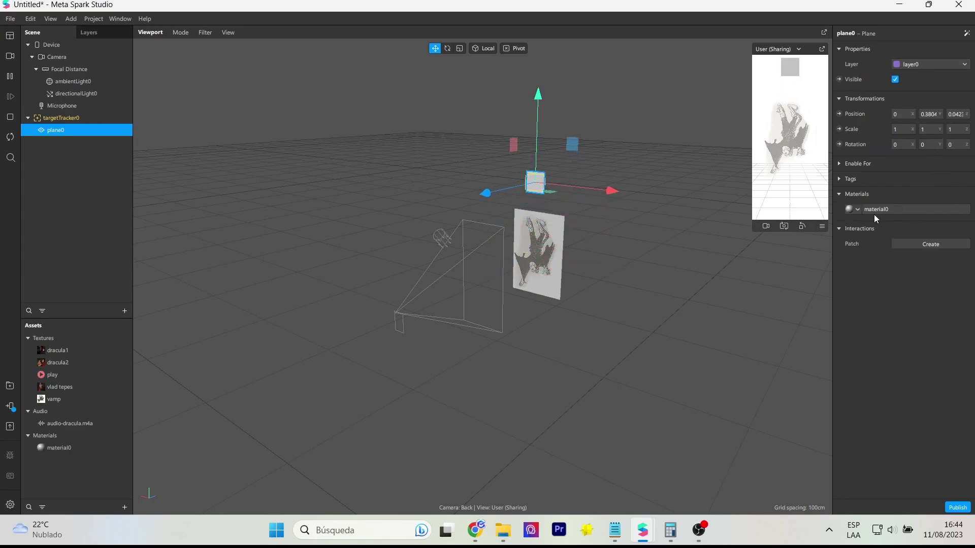
double_click(59, 449)
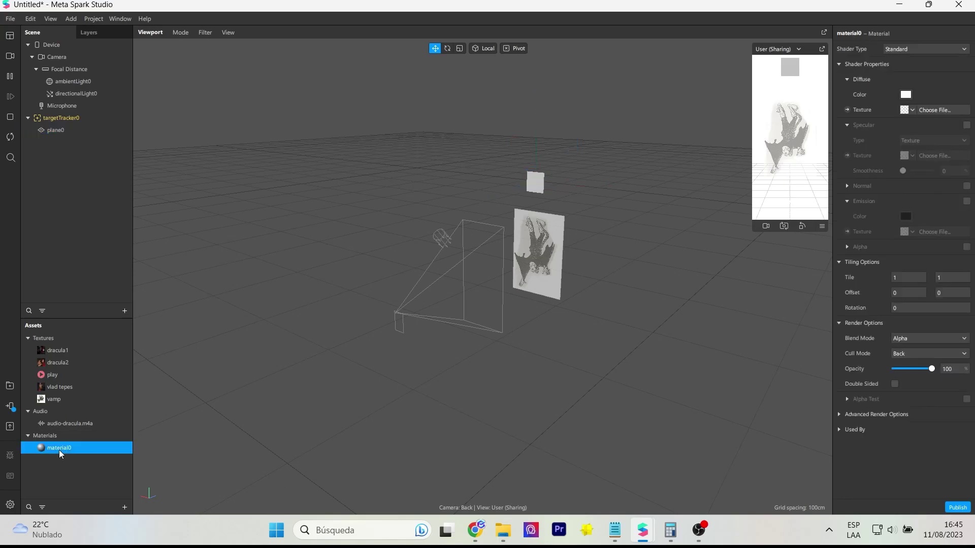
type("play")
key("Return")
left_click(927, 48)
left_click(913, 54)
left_click(912, 110)
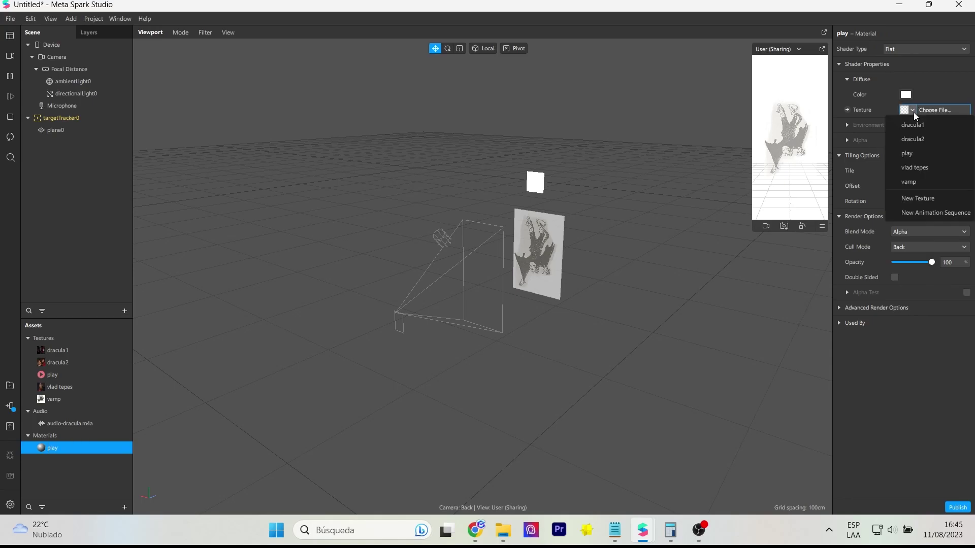
left_click(922, 152)
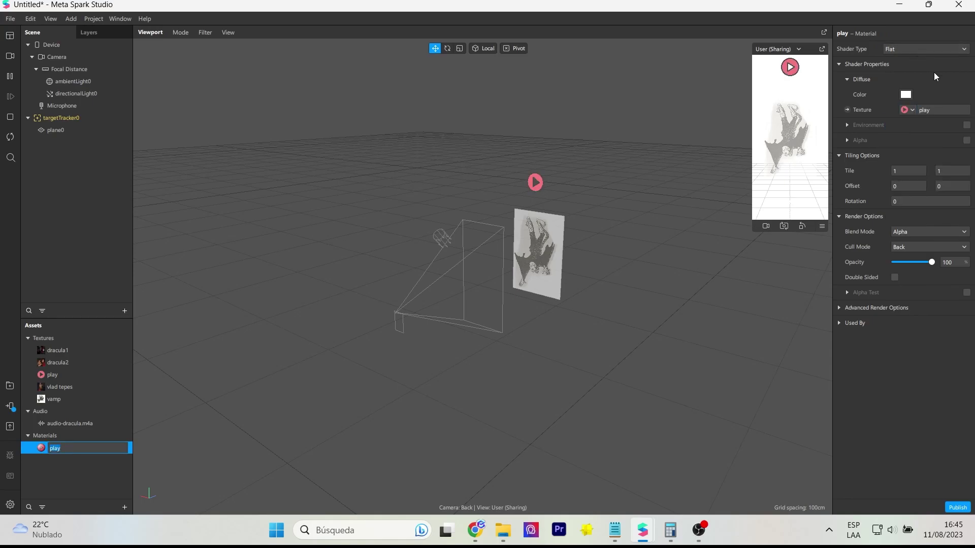
- Rename the button plane to play
left_click(75, 120)
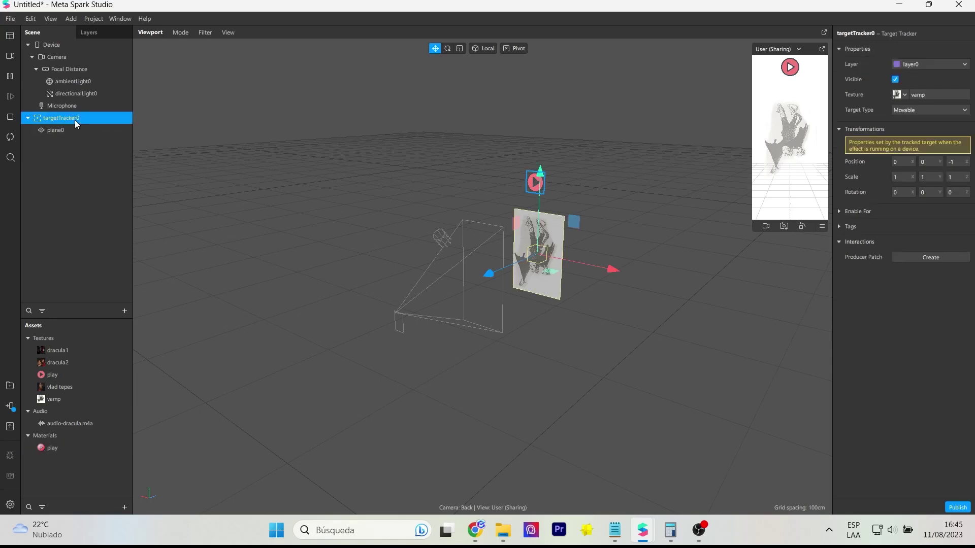
right_click(74, 120)
double_click(57, 130)
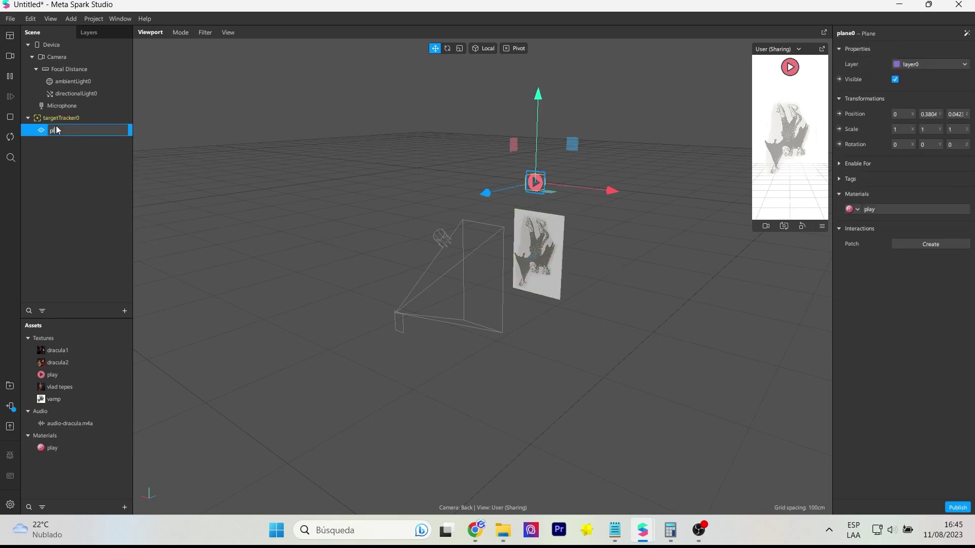
type("y")
key("Return")
- Add a null object under targetTracker0 named grupo_dracula
left_click(68, 120)
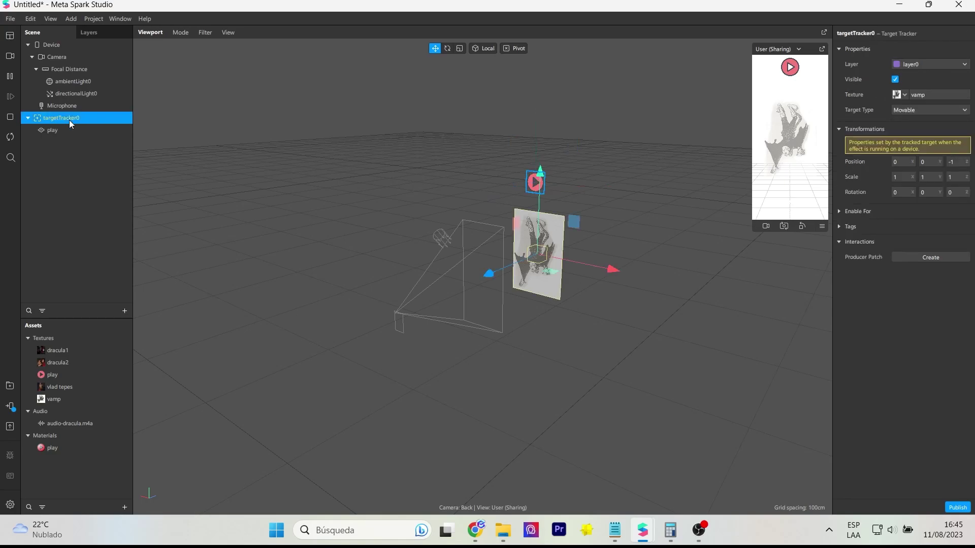
right_click(69, 120)
mouse_move(102, 130)
left_click(184, 202)
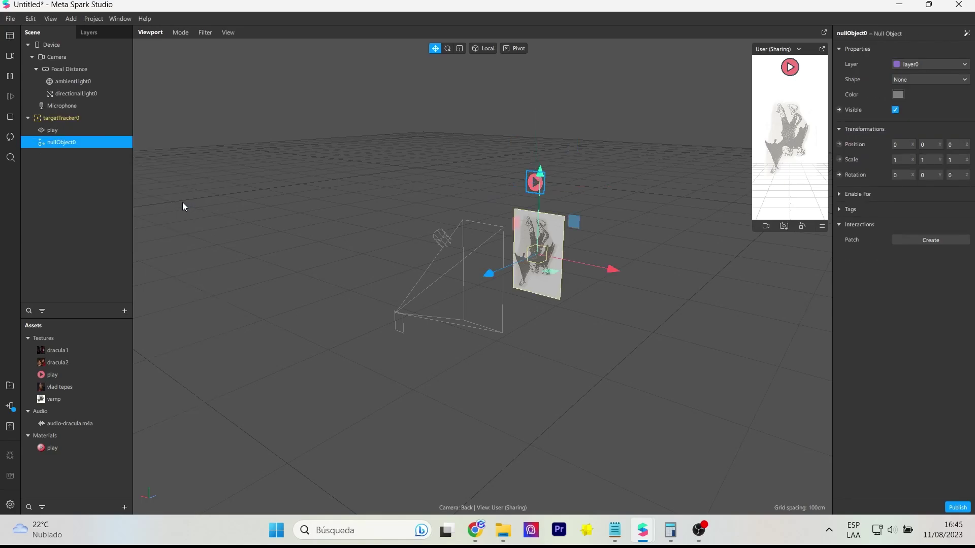
double_click(63, 142)
type("grupo dracu")
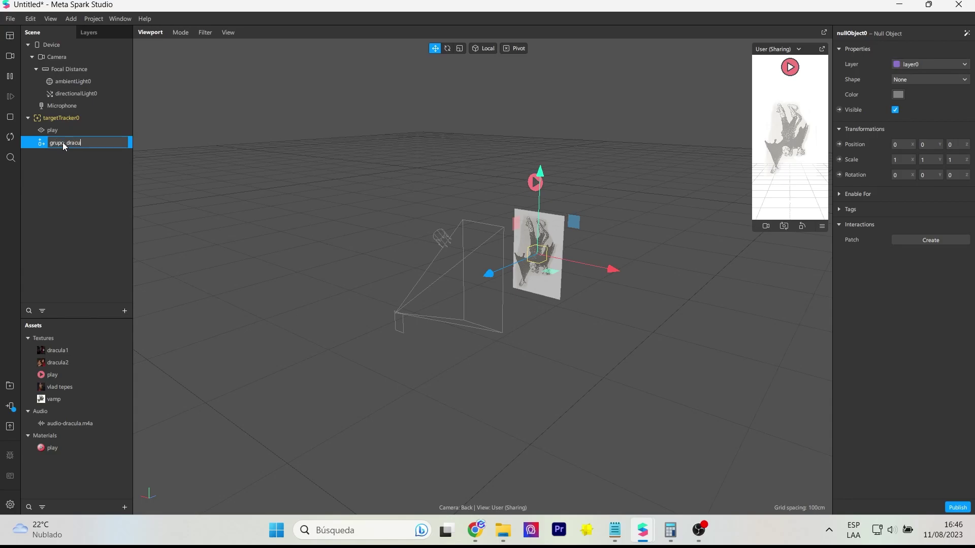
type("la")
key("Return")
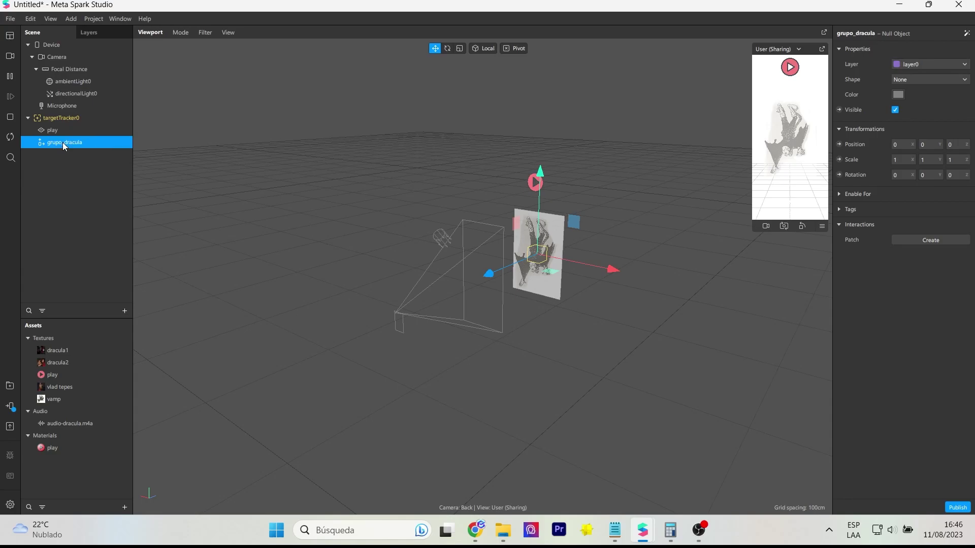
- Add a new plane inside grupo_dracula and raise it slightly
right_click(62, 142)
mouse_move(94, 152)
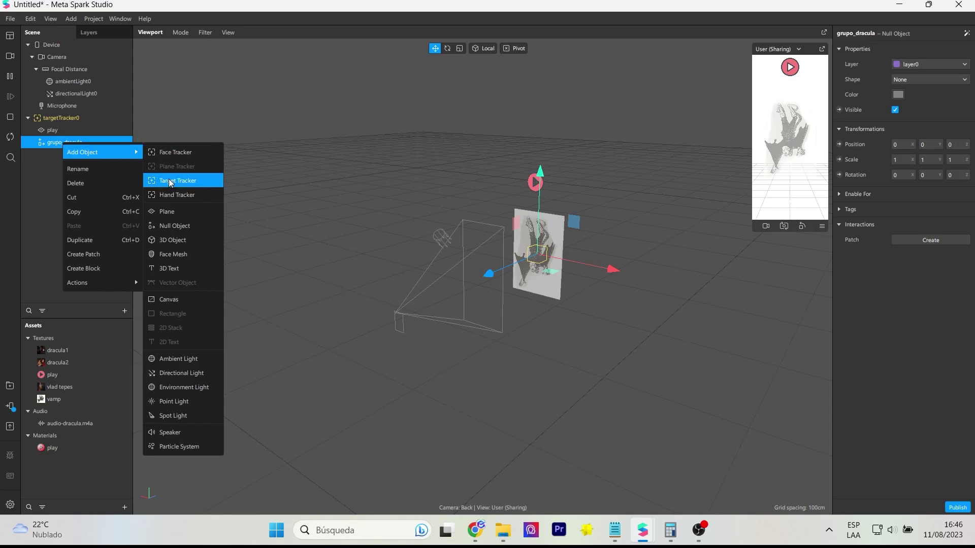
left_click(173, 213)
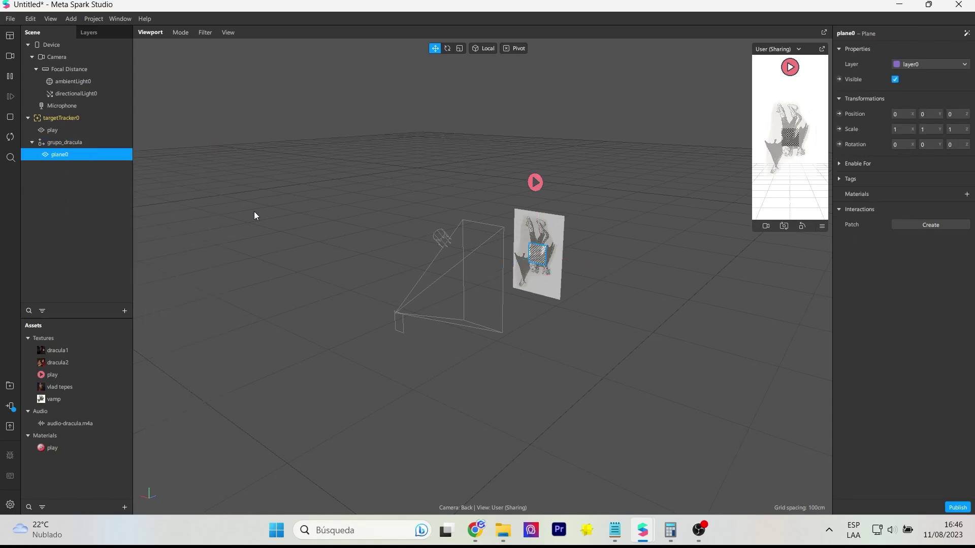
left_click_drag(541, 178, 545, 93)
- Give the plane a new Flat material0 textured with dracula1 and expand its advanced render options
left_click(966, 194)
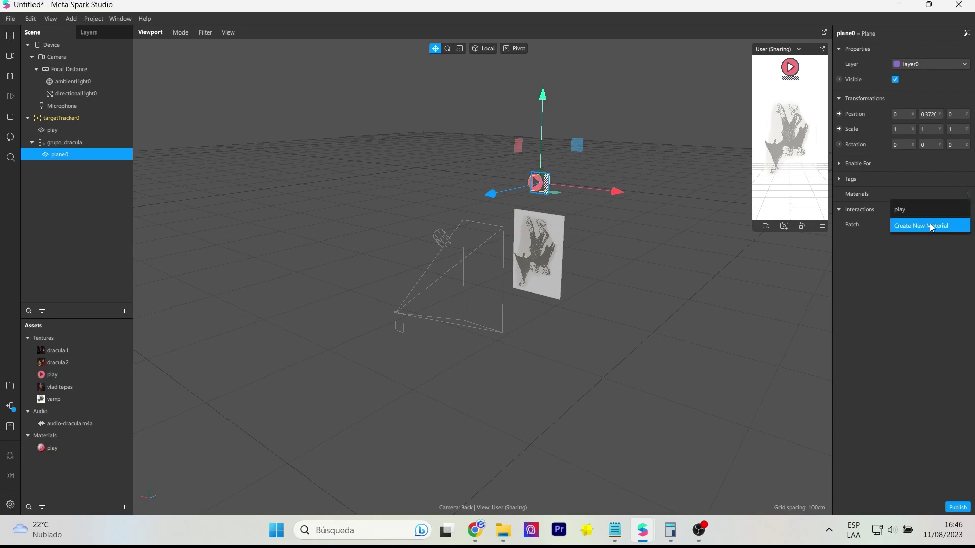
left_click(933, 227)
left_click(102, 459)
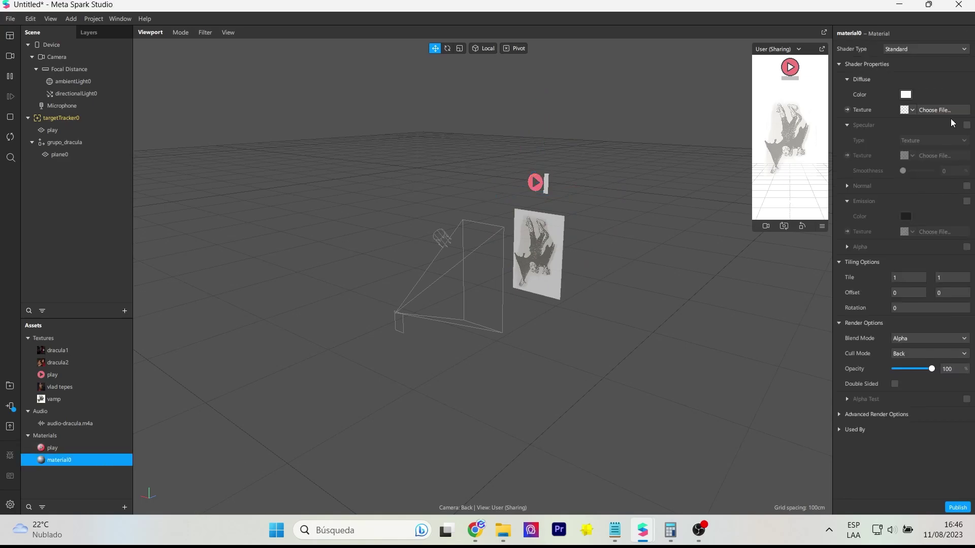
left_click(931, 49)
left_click(926, 52)
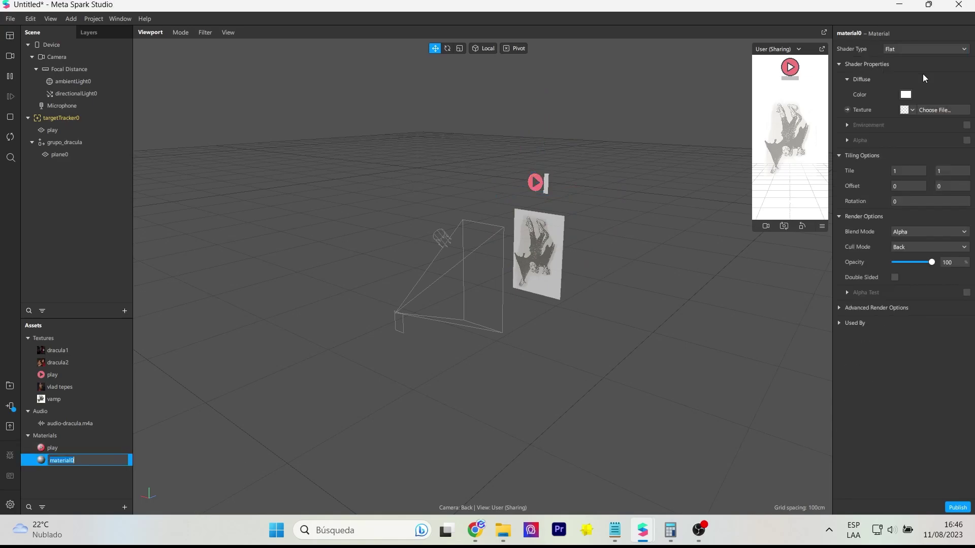
left_click(913, 108)
left_click(927, 120)
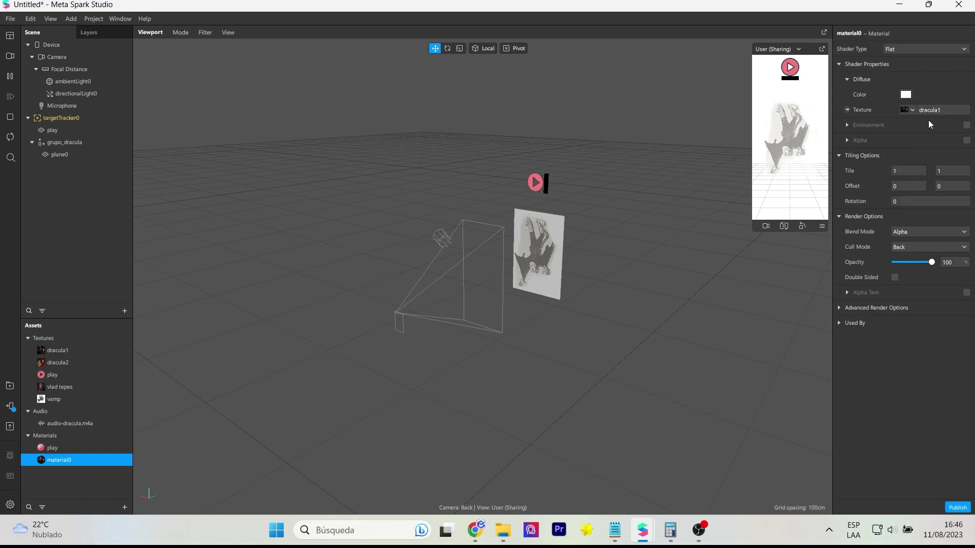
left_click(840, 308)
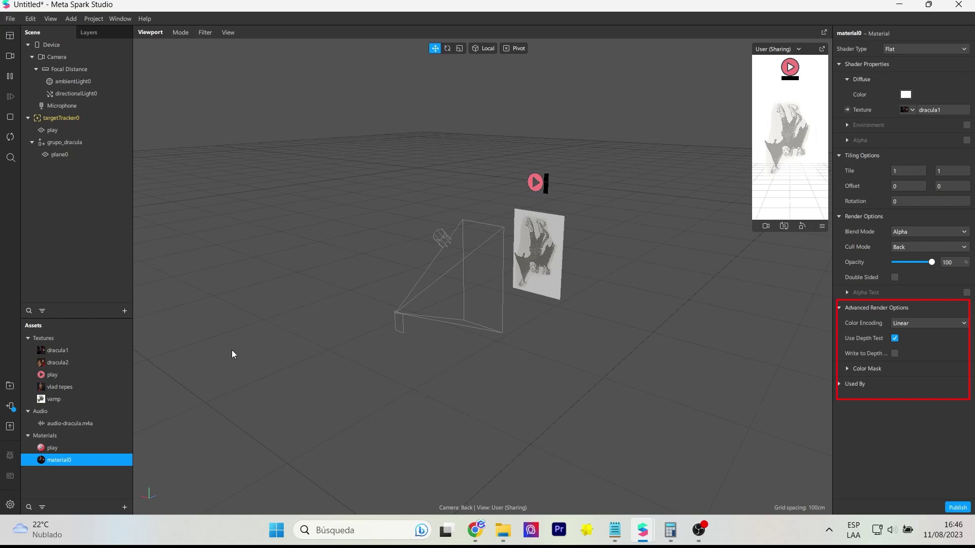
- Turn off Write to Depth on the play material, then review material0's settings
double_click(80, 447)
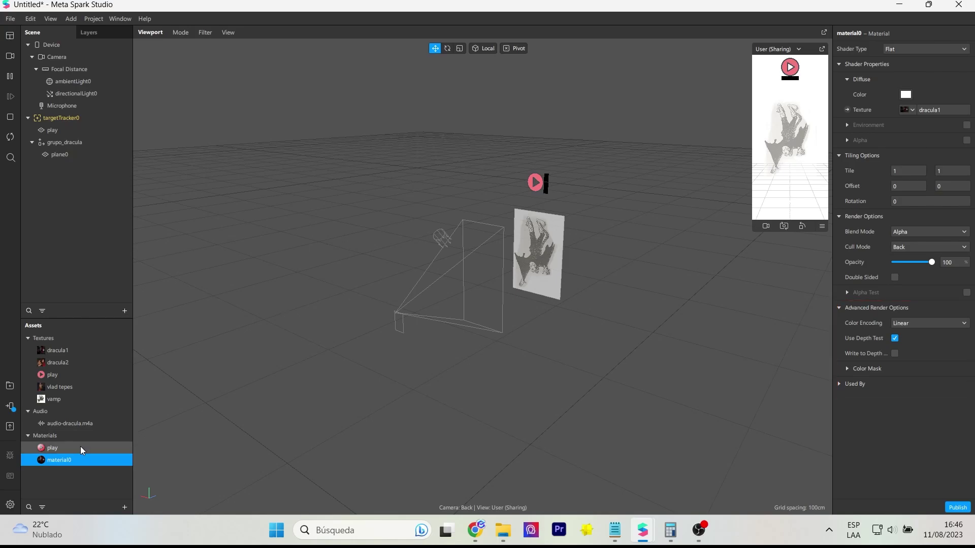
left_click(843, 310)
left_click(894, 353)
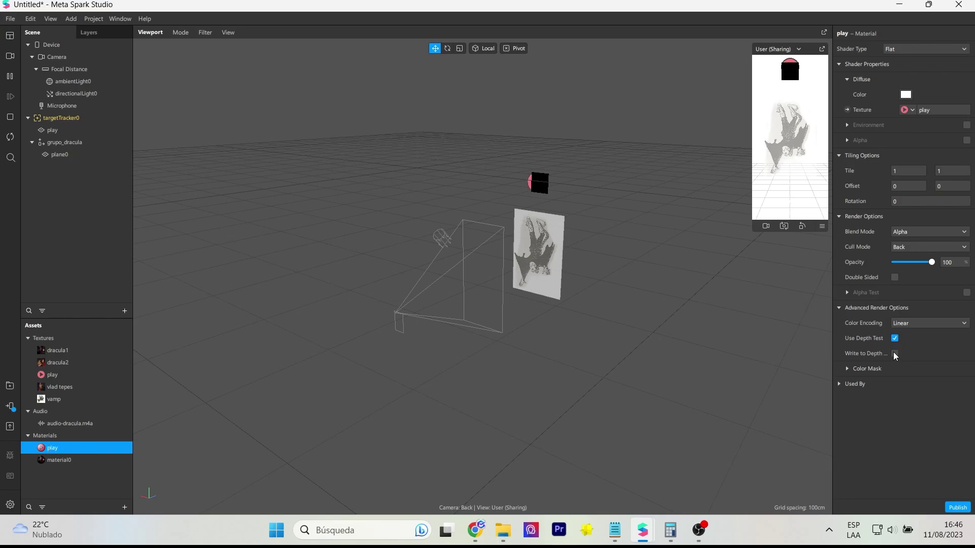
double_click(62, 462)
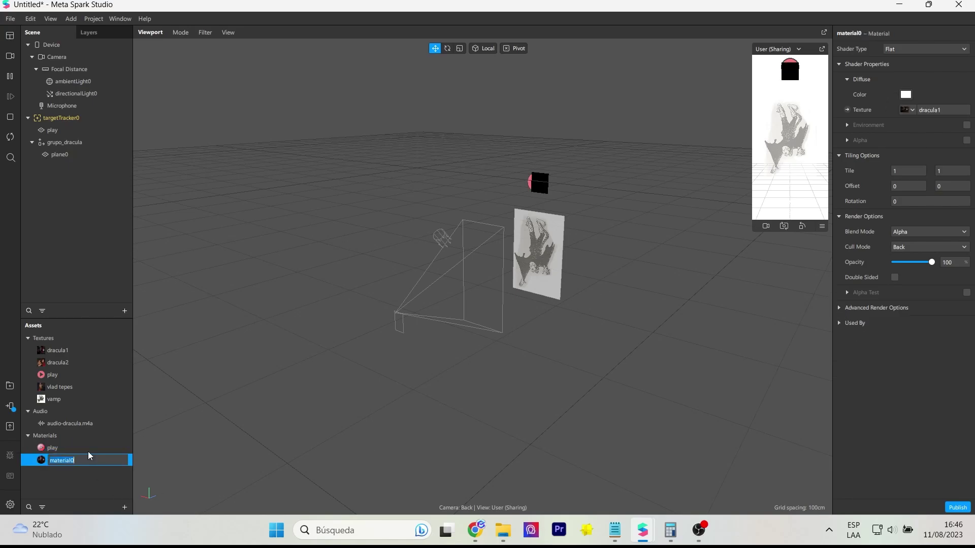
left_click(73, 488)
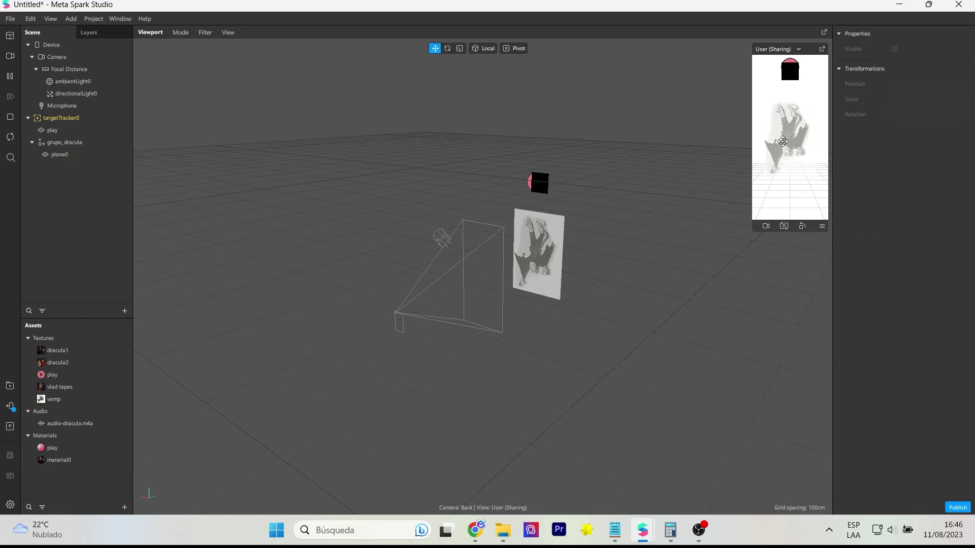
left_click(60, 461)
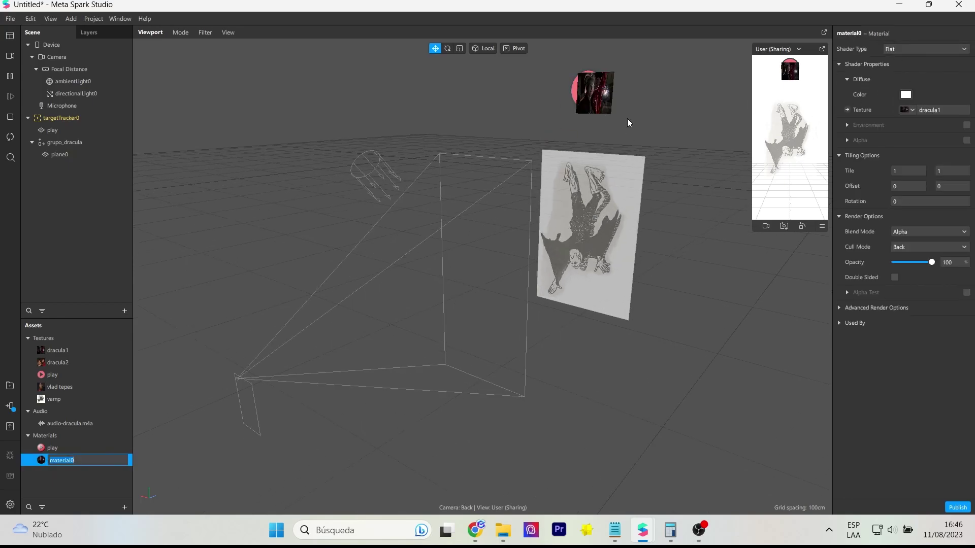
scroll(526, 288, "up", 5)
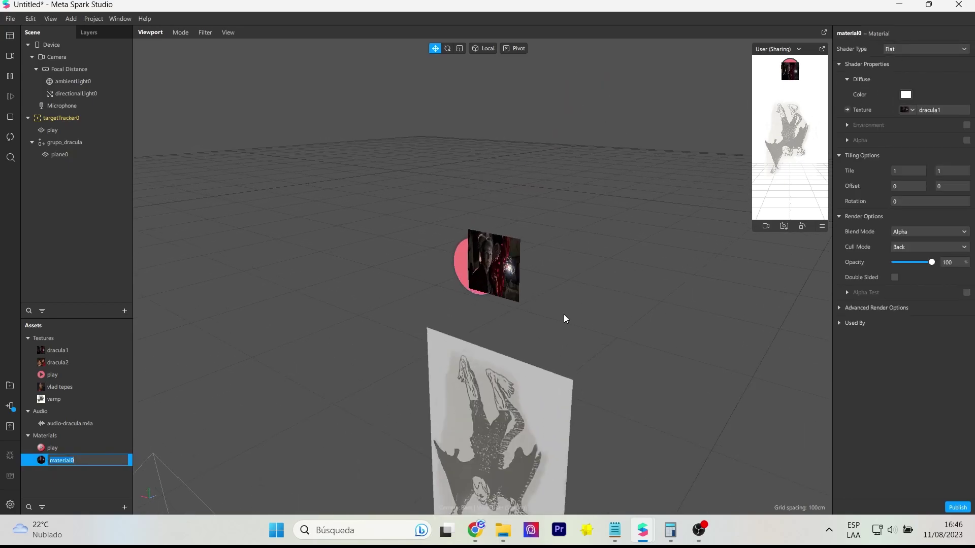
scroll(564, 319, "up", 2)
scroll(581, 311, "up", 3)
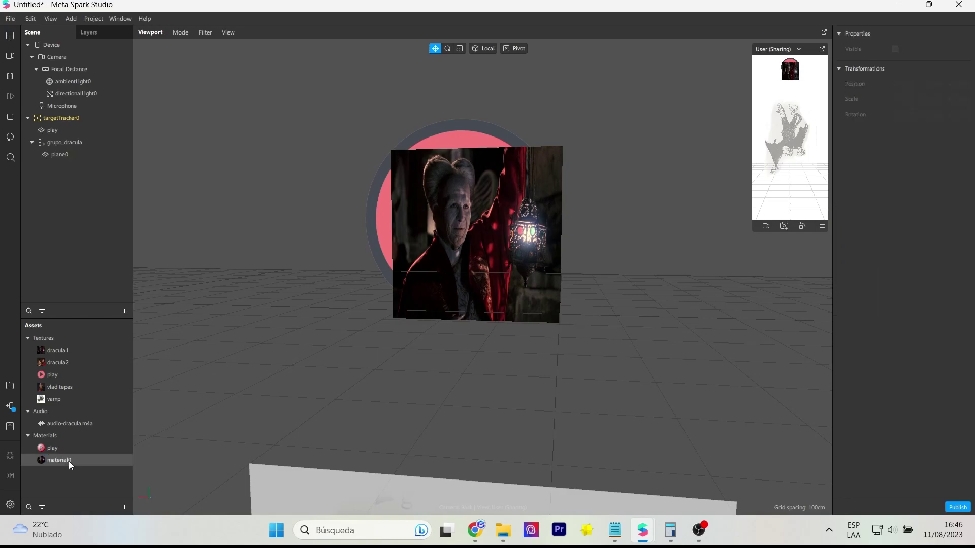
- Rename the new plane to dracula1 and set its scale to 2.5 by 1.5
left_click(60, 154)
left_click(69, 156)
type("dracula1")
key("Return")
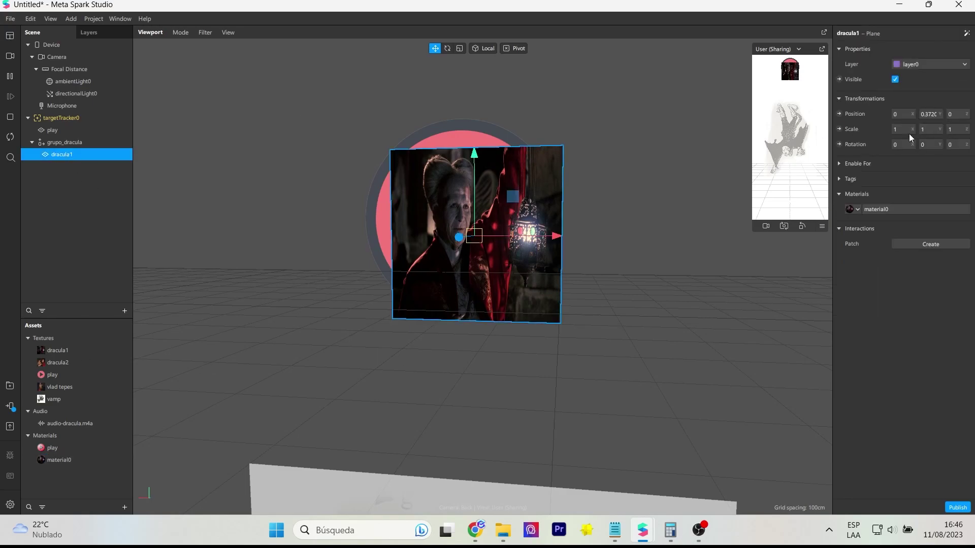
double_click(898, 130)
type("2.5")
key("Return")
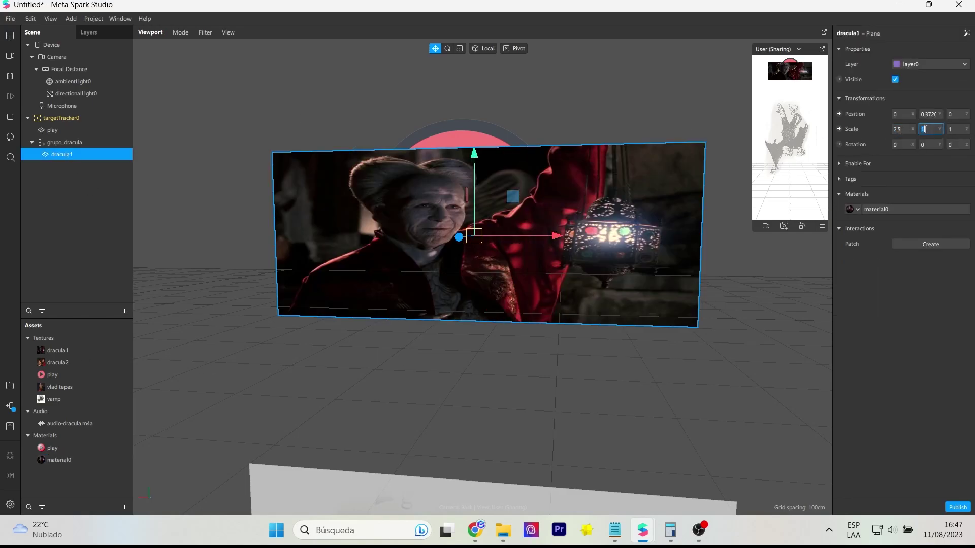
type(".5")
key("Return")
- Narrow the dracula1 plane slightly with the viewport Scale tool, then select grupo_dracula
scroll(562, 271, "down", 2)
key("r")
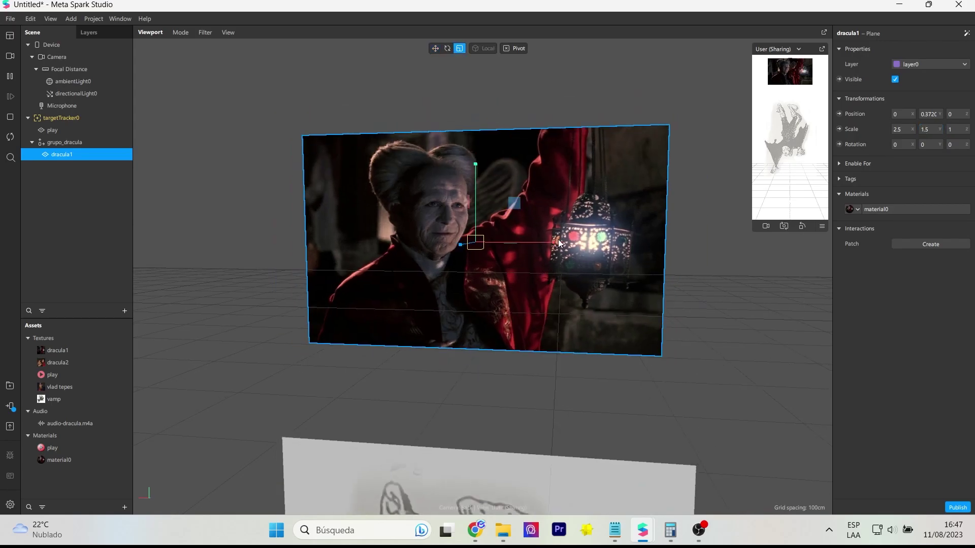
left_click_drag(558, 243, 539, 244)
left_click(435, 48)
left_click(208, 175)
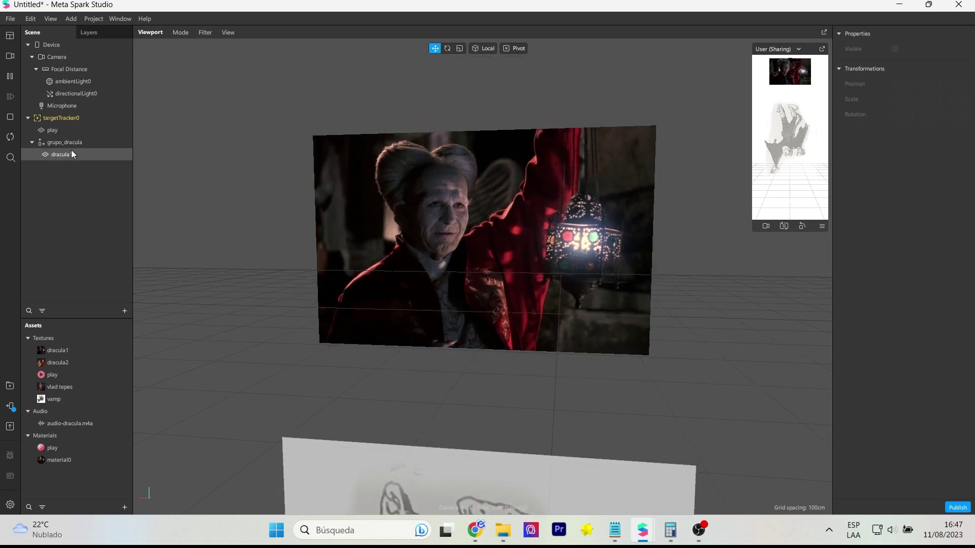
left_click(68, 142)
- Add a second plane inside grupo_dracula and raise it in front of dracula1
right_click(68, 142)
mouse_move(104, 152)
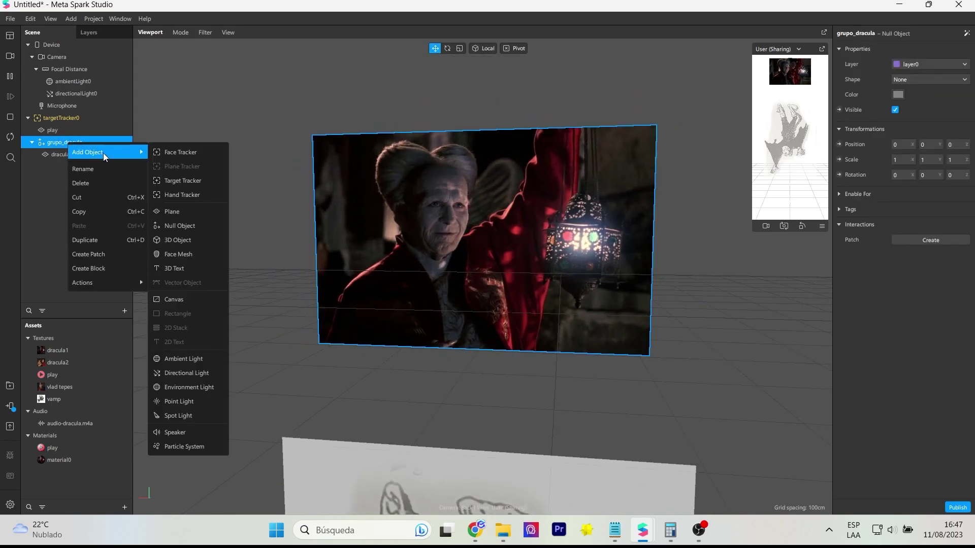
left_click(184, 213)
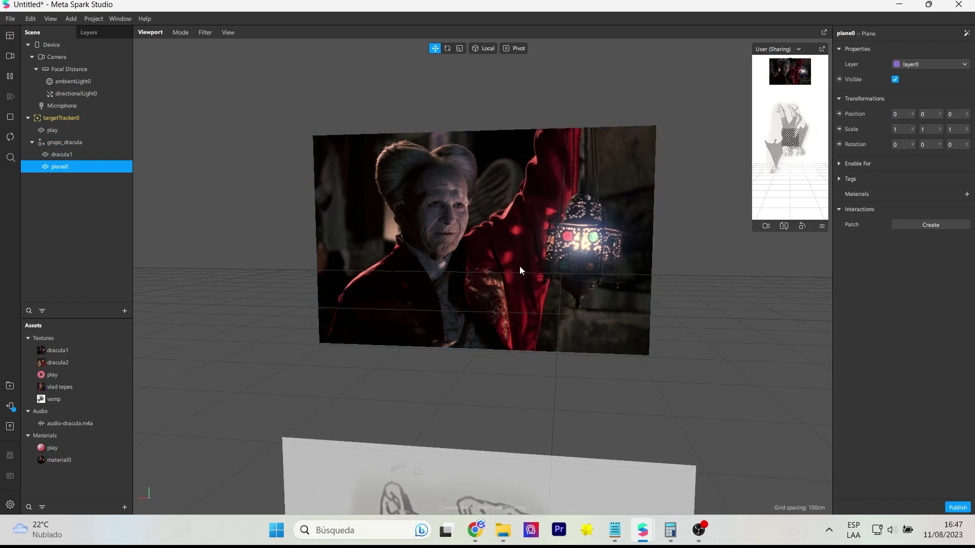
scroll(495, 403, "down", 5)
left_click_drag(478, 392, 485, 186)
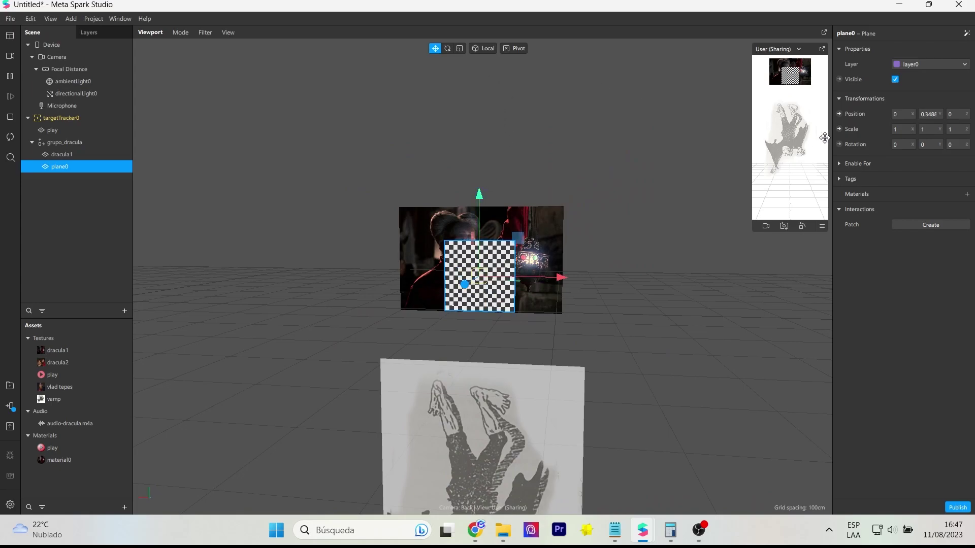
- Set the new plane's scale to 1 by 1.6 and raise it slightly
left_click(903, 129)
type(".6")
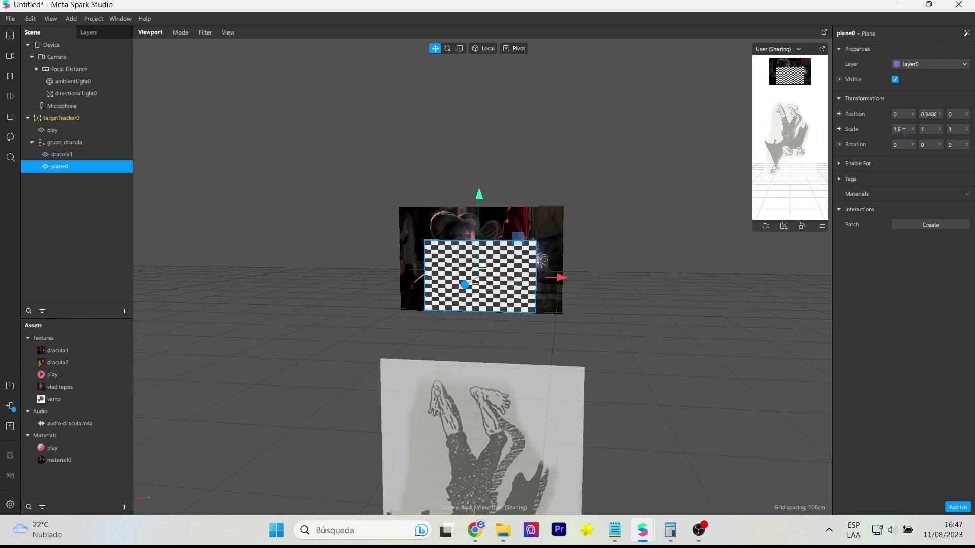
double_click(903, 130)
type("1")
left_click(928, 130)
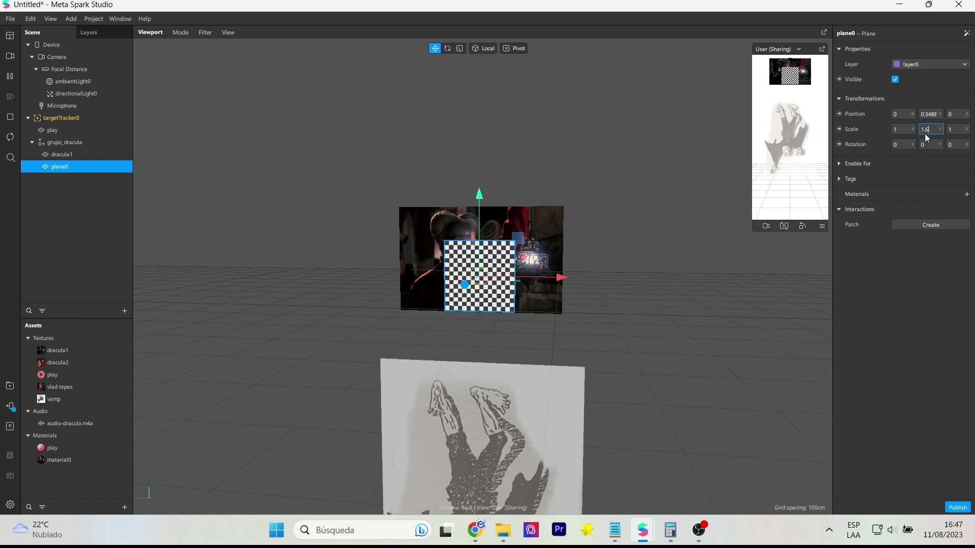
type(".6")
left_click_drag(479, 194, 480, 177)
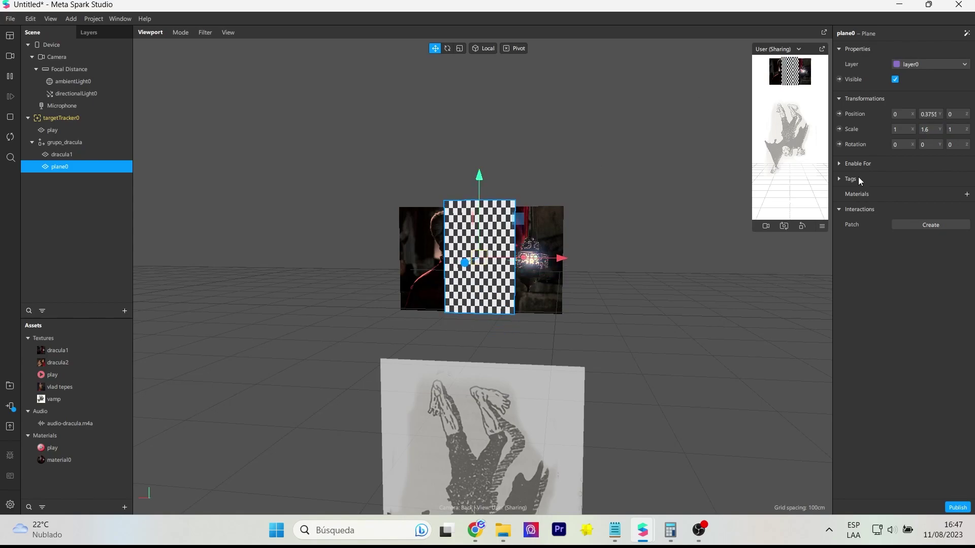
- Create a new material named vlad with Flat shading and the vlad tepes texture
left_click(967, 194)
left_click(940, 241)
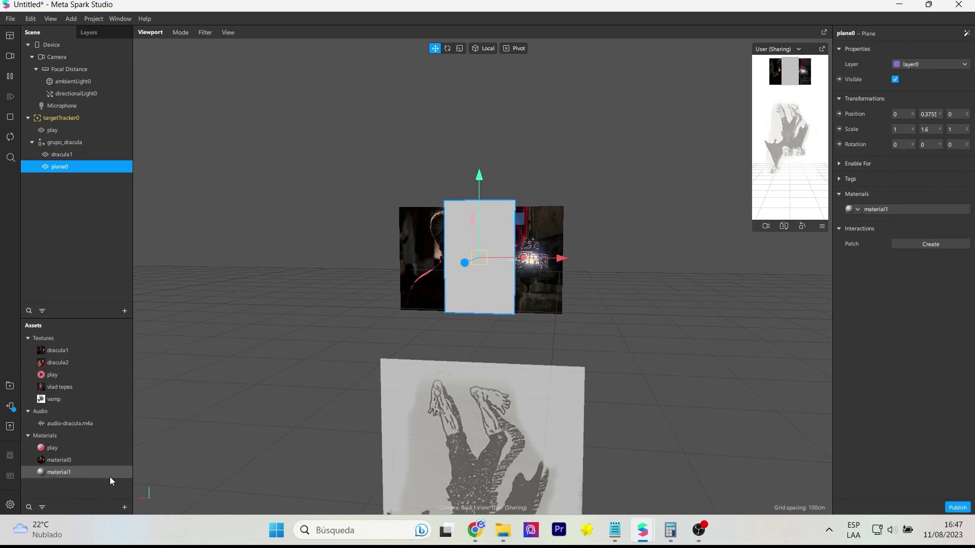
left_click(96, 476)
double_click(68, 476)
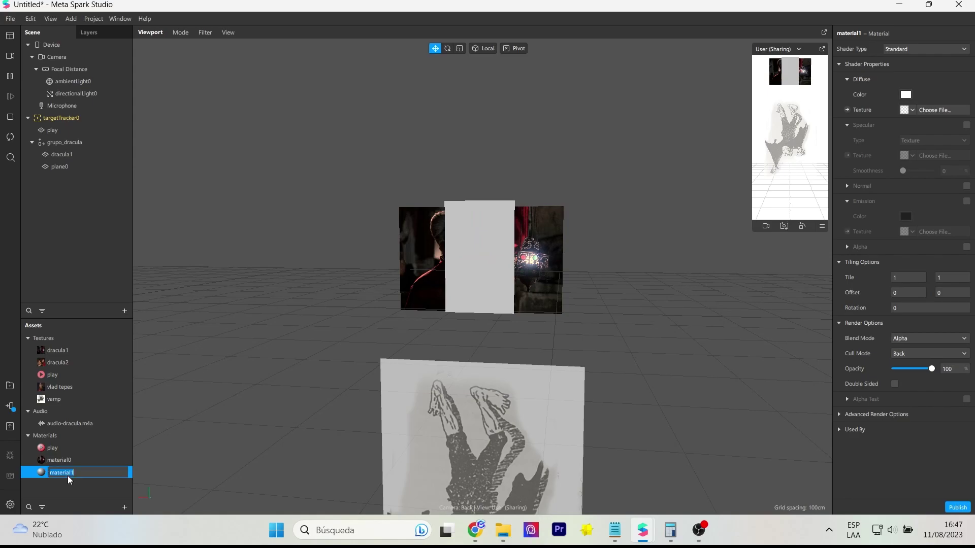
type("vlad")
key("Return")
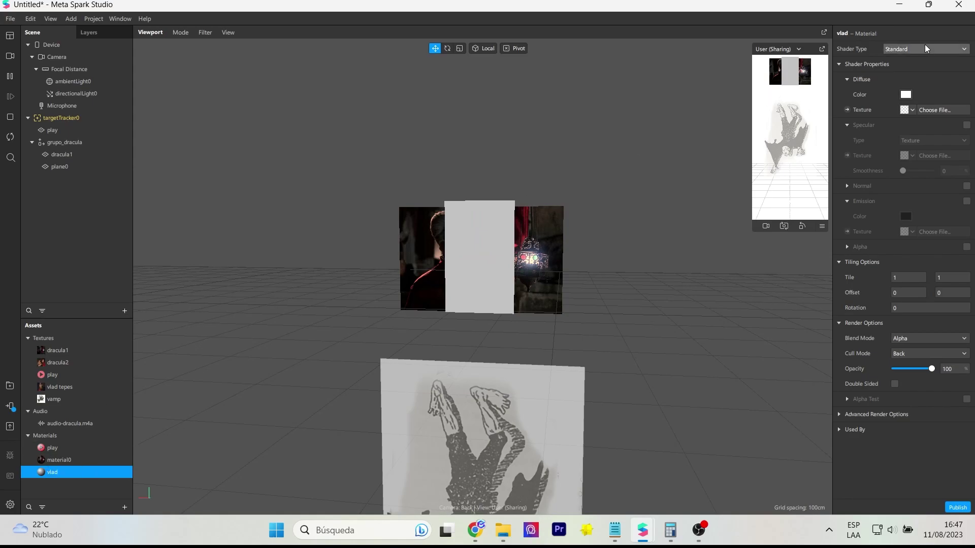
left_click(925, 47)
left_click(908, 53)
left_click(907, 110)
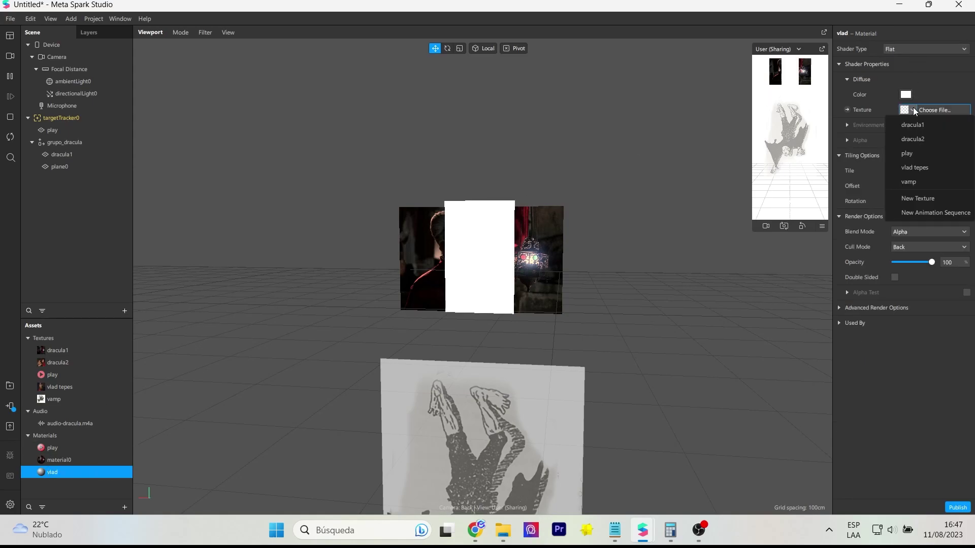
left_click(941, 166)
- Widen the centre plane0 to about 1.13 with the Scale tool
left_click(75, 171)
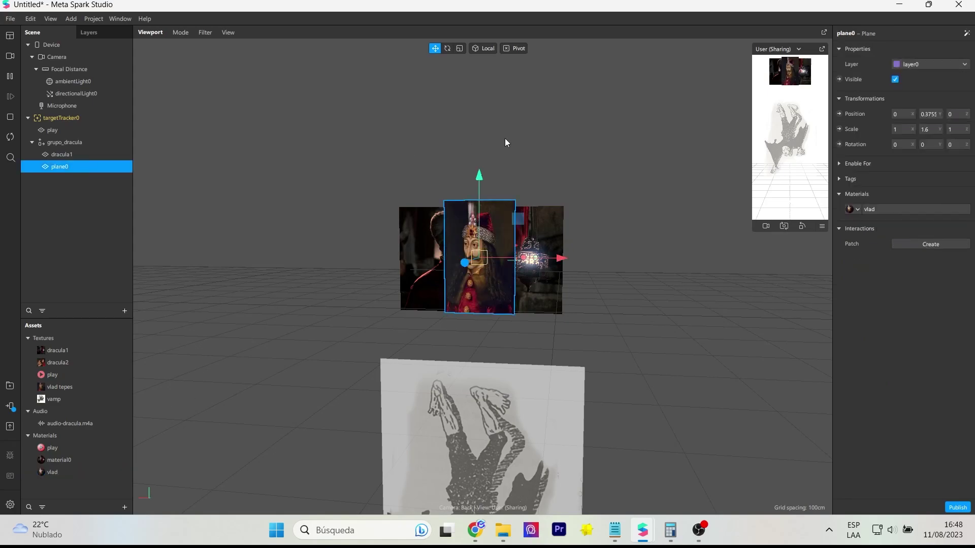
left_click(459, 50)
left_click_drag(558, 259, 525, 191)
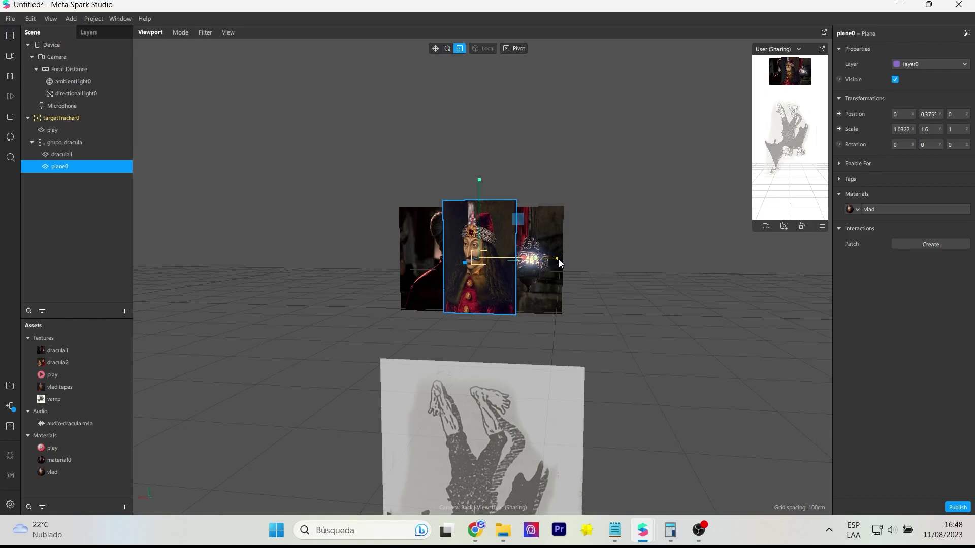
left_click_drag(551, 261, 556, 260)
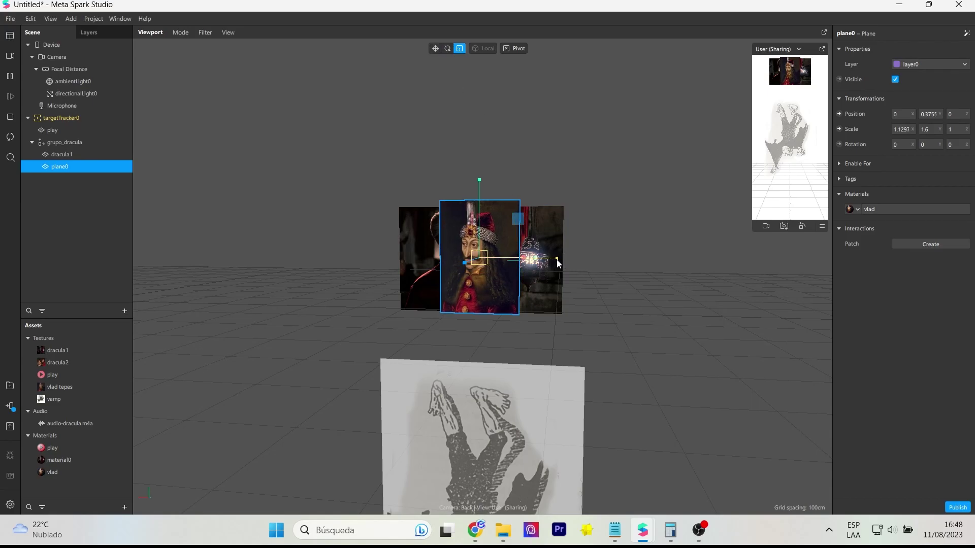
double_click(77, 473)
left_click(75, 171)
- Add a third plane inside grupo_dracula and raise it toward the other images
left_click(57, 144)
right_click(58, 144)
mouse_move(81, 151)
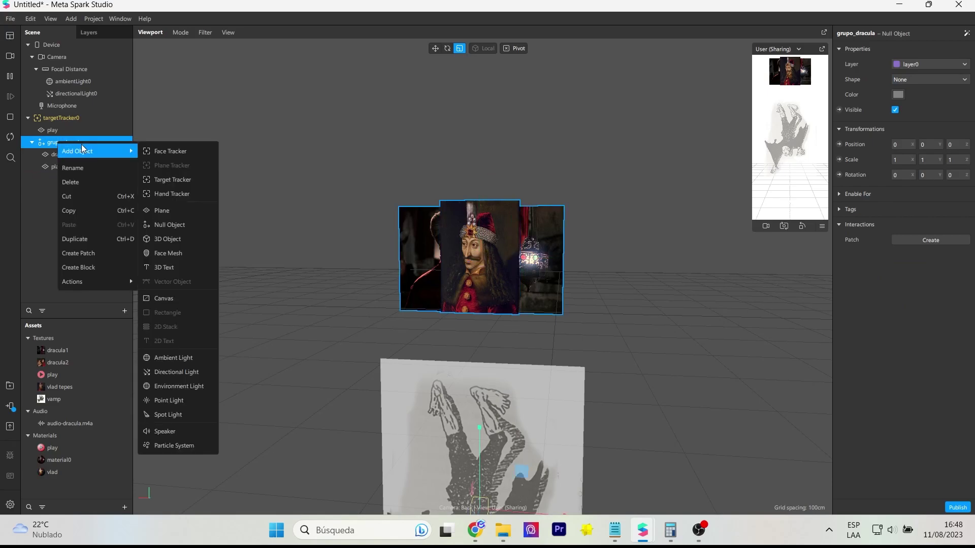
left_click(177, 210)
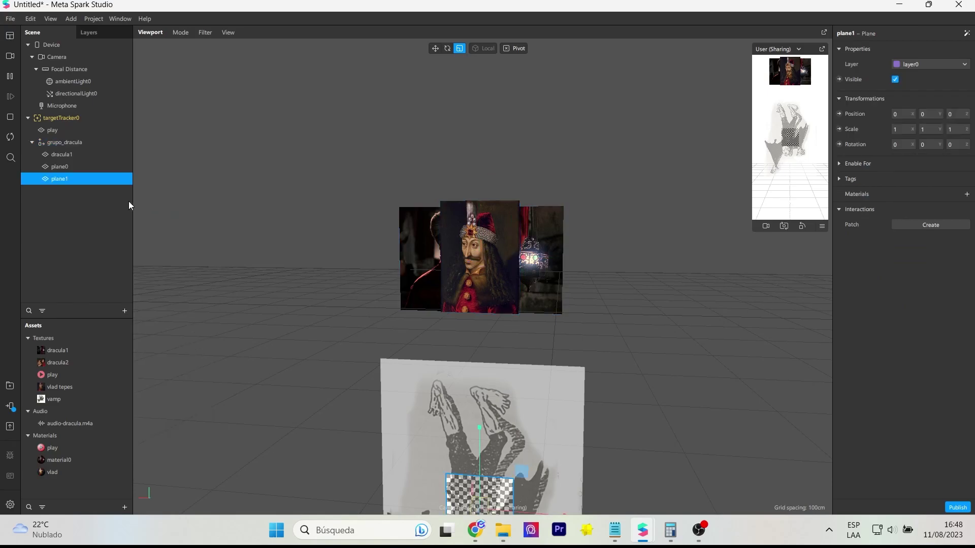
key("w")
left_click_drag(479, 414, 483, 170)
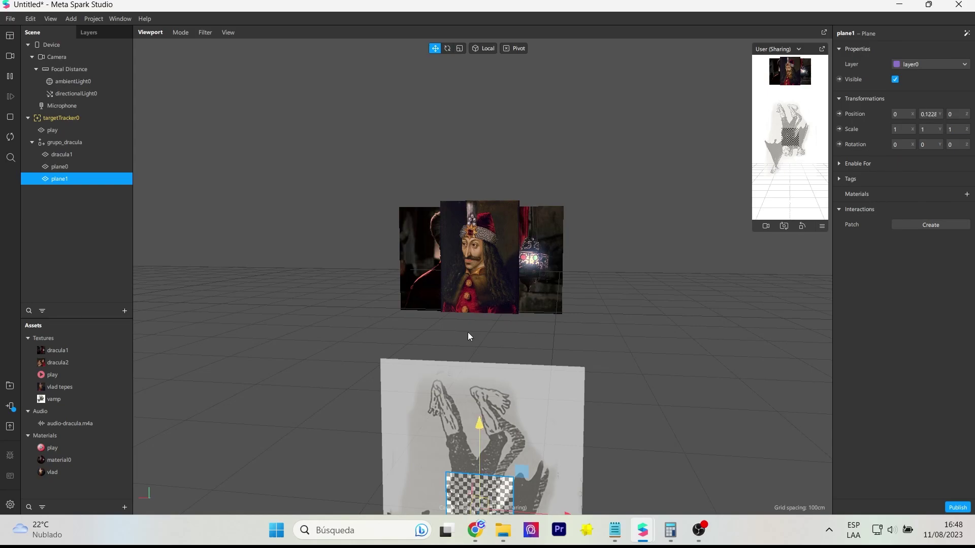
- Rename plane0 to vlad and the new plane to dracula2
double_click(59, 167)
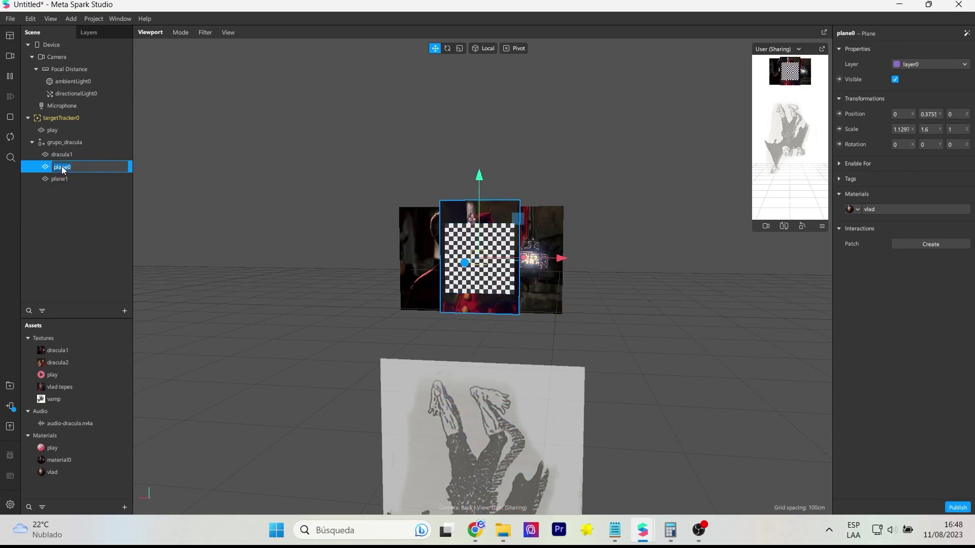
type("vlad")
key("Return")
double_click(75, 179)
type("dracul2")
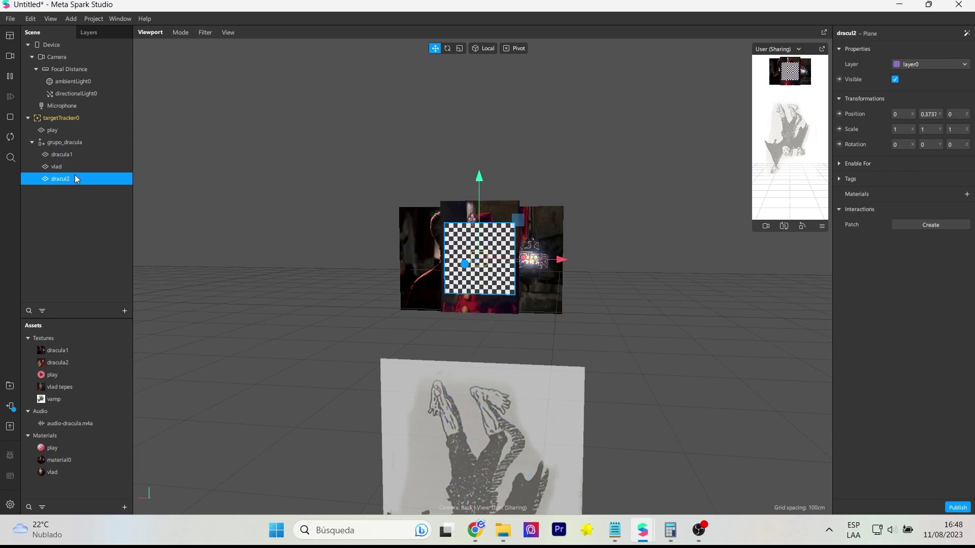
key("BackSpace")
type("a2")
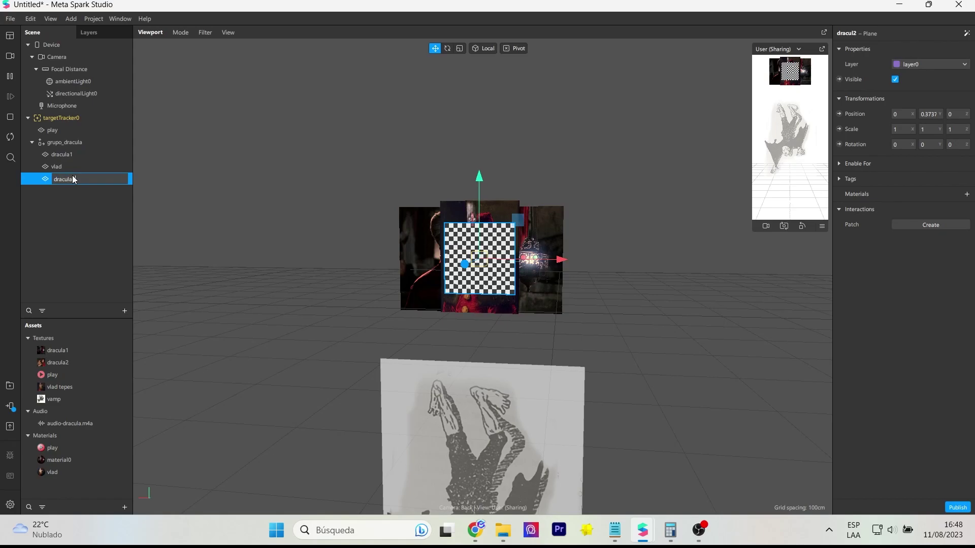
key("Return")
- Create a new material named dracula2 for the plane and rename material0 to dracula1
left_click(966, 194)
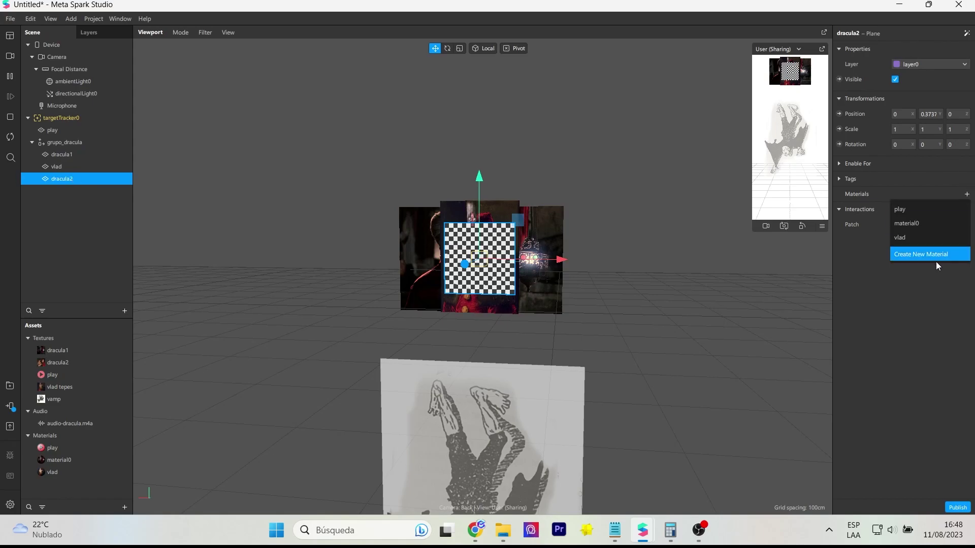
left_click(920, 254)
double_click(73, 486)
type("dracual")
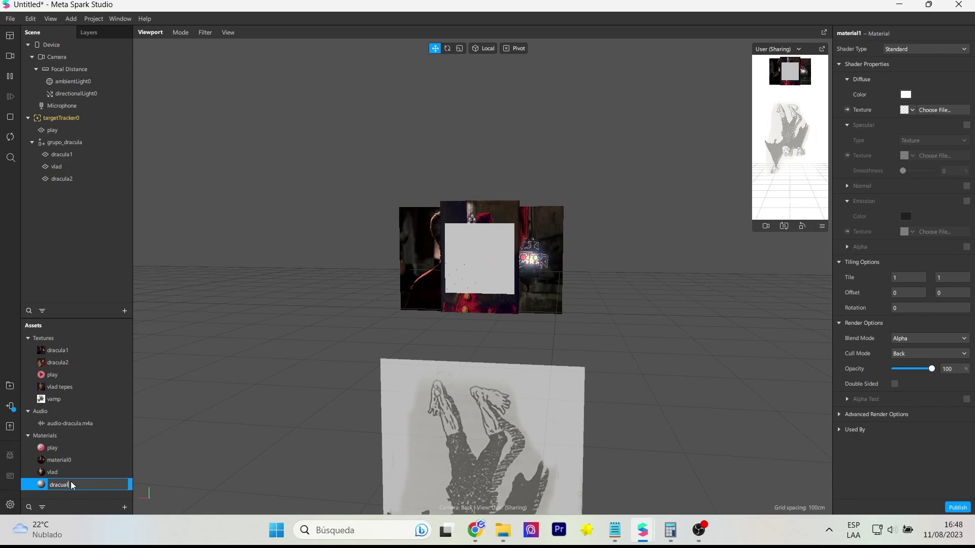
key("BackSpace")
key("BackSpace")
type("la2")
key("Return")
double_click(63, 457)
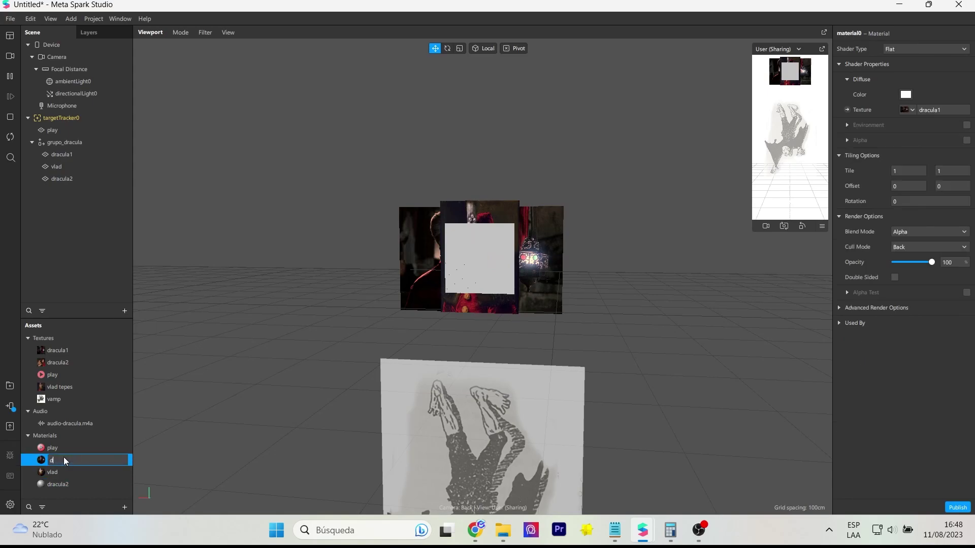
type("dracula1")
key("Return")
- Set the dracula2 material to Flat shading with the dracula2 texture
left_click(58, 484)
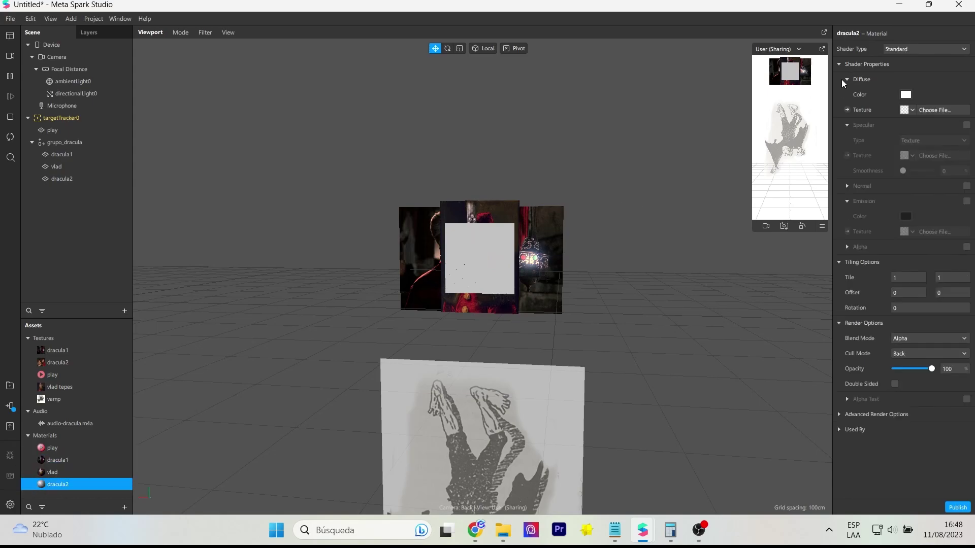
left_click(904, 49)
left_click(906, 51)
left_click(915, 110)
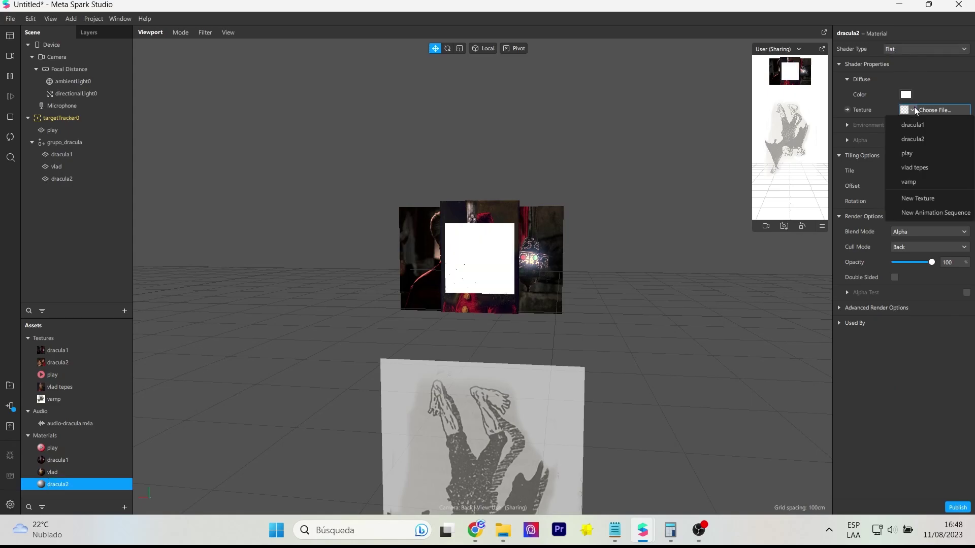
left_click(913, 139)
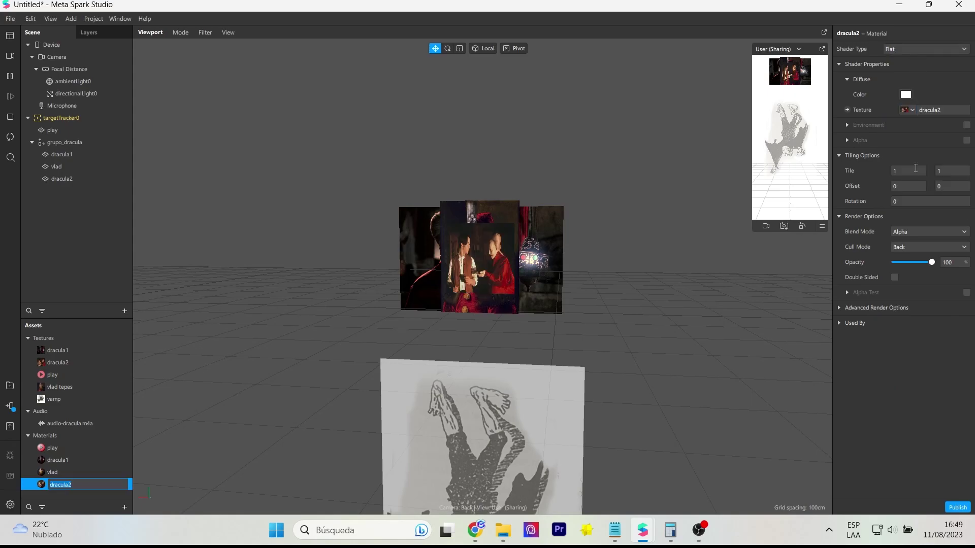
- Scale the dracula2 plane to 3 by 2, then check the vlad plane and materials
left_click(68, 179)
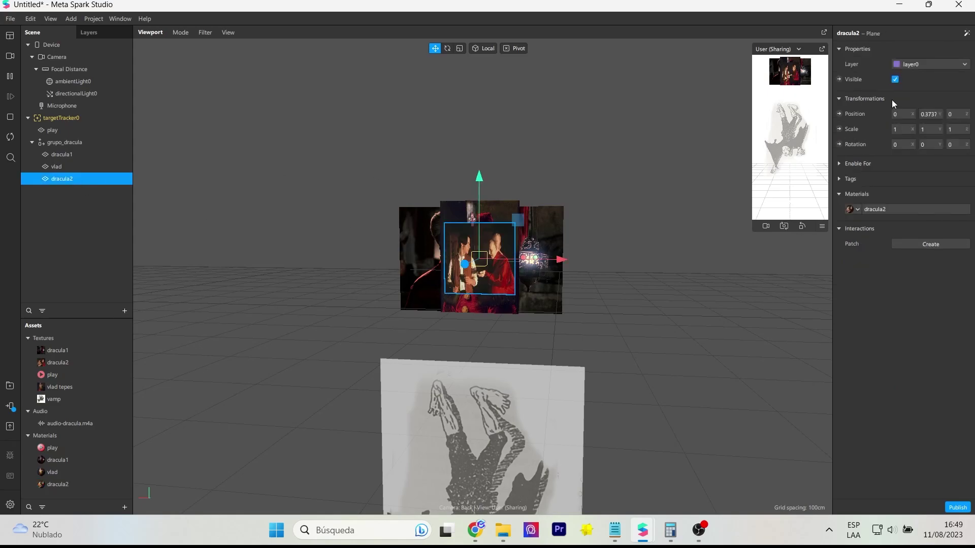
left_click(902, 129)
type("3.5")
key("Tab")
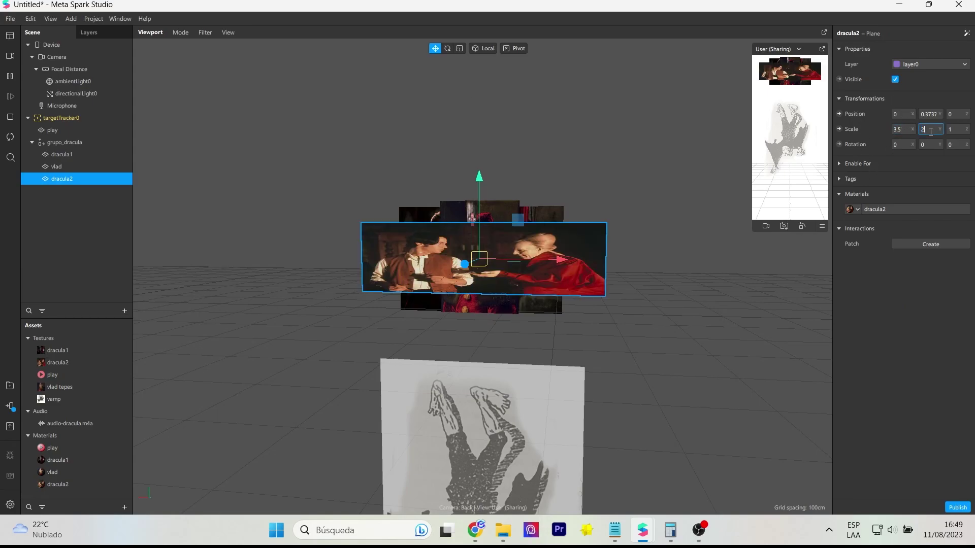
type("2.5")
key("Return")
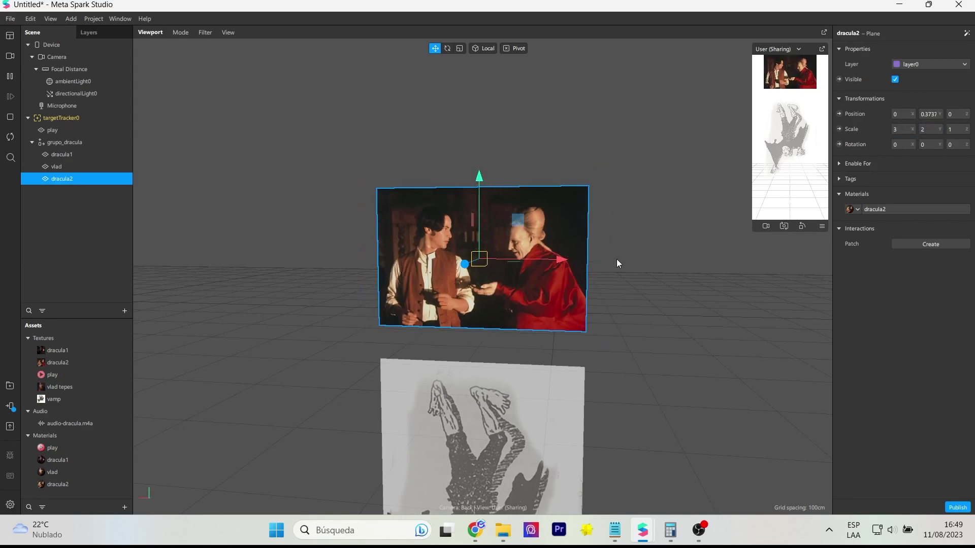
left_click(56, 166)
left_click(76, 459)
key("Down")
key("Down")
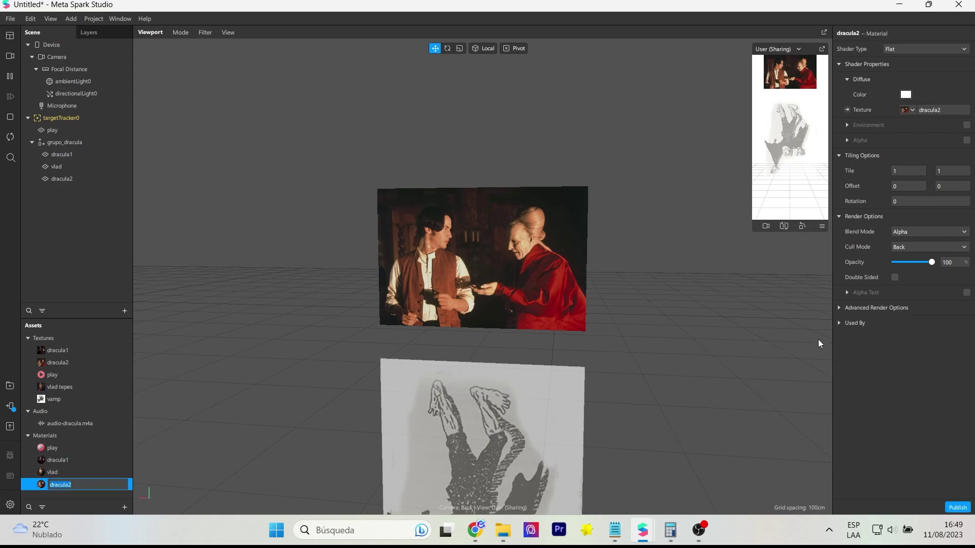
left_click(64, 142)
scroll(153, 178, "down", 3)
- Select the play plane and collapse its material's advanced render options
left_click(77, 130)
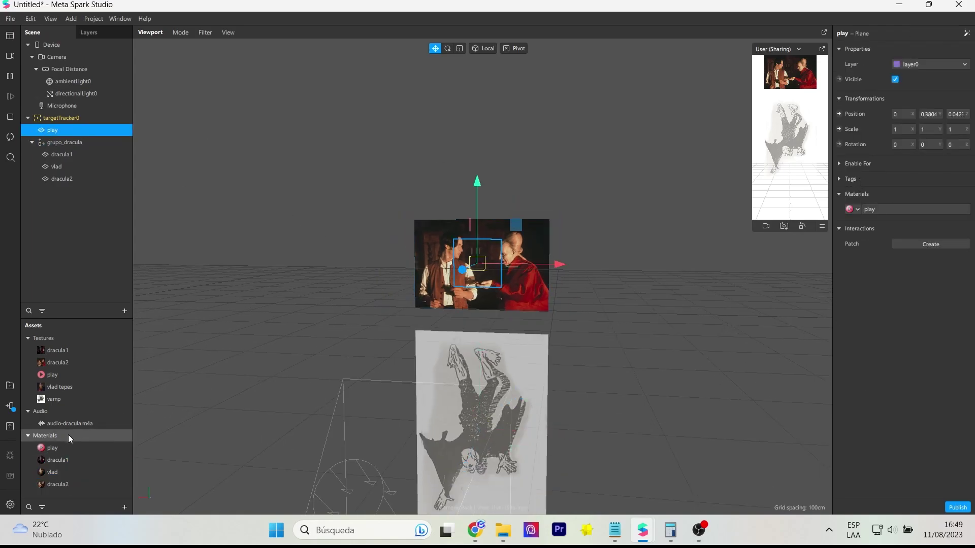
double_click(53, 448)
left_click(838, 312)
right_click_drag(259, 146, 325, 207)
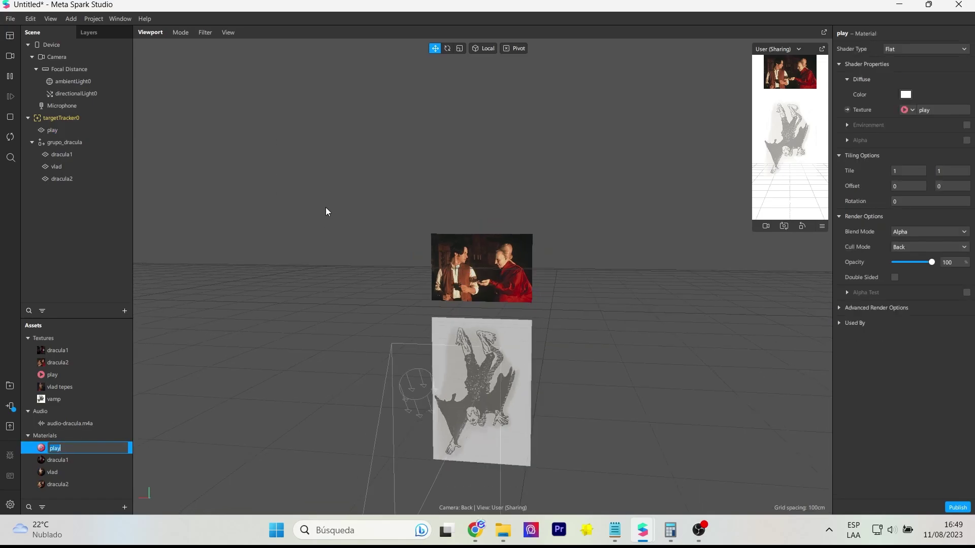
- Bring the play plane into the Patch Editor and connect it to a new Object Tap patch
left_click(53, 19)
left_click(62, 35)
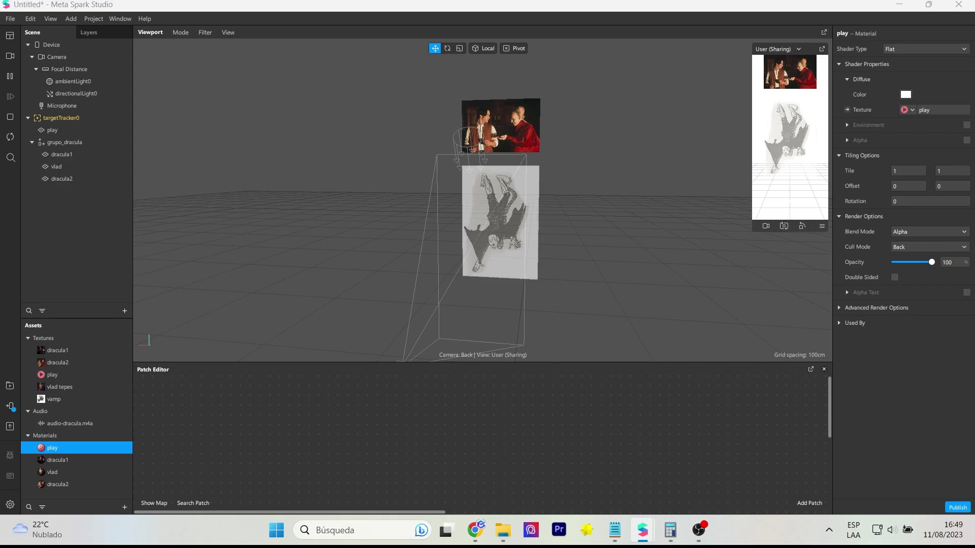
mouse_move(52, 130)
left_mouse_down()
mouse_move(203, 407)
mouse_move(206, 435)
left_mouse_up()
double_click(289, 428)
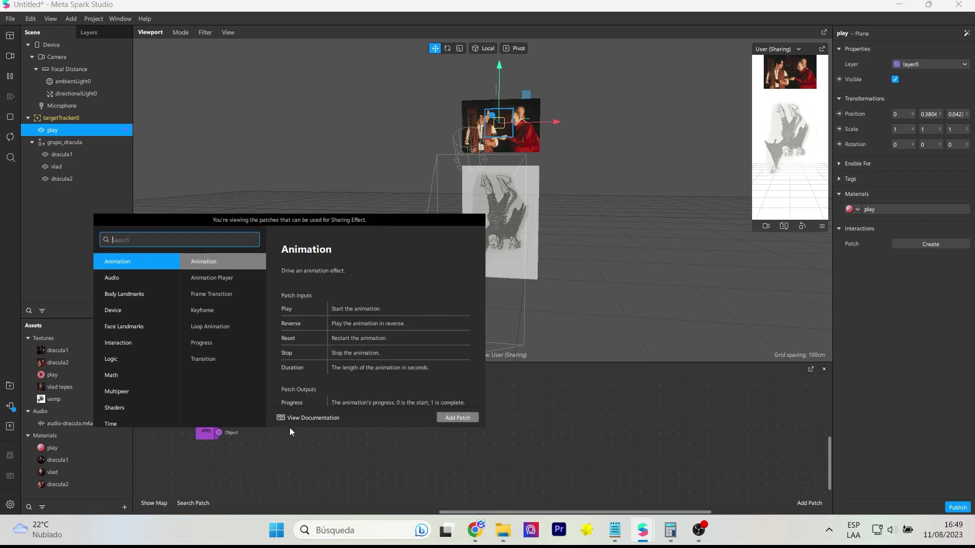
type("objec")
left_click(457, 418)
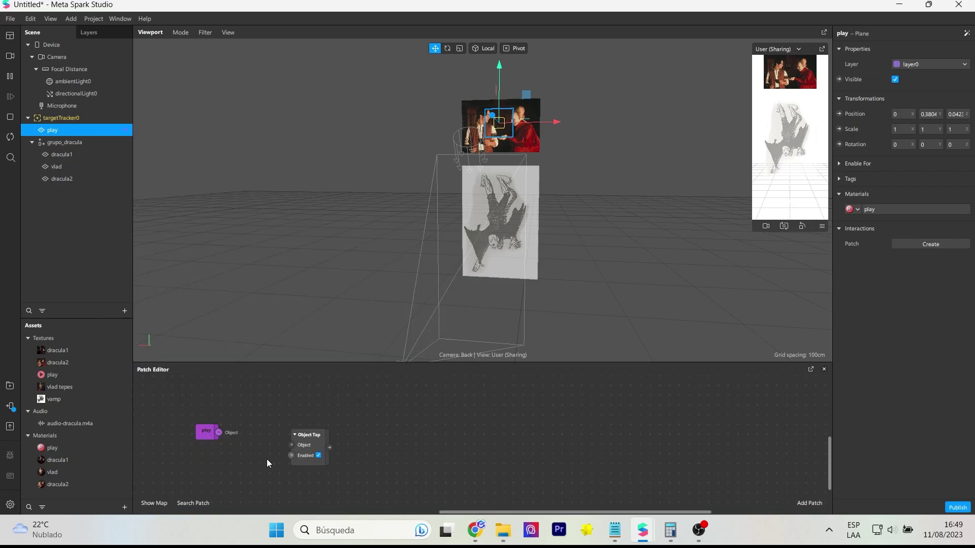
left_click(297, 434)
mouse_move(298, 434)
left_mouse_down()
mouse_move(261, 421)
mouse_move(245, 434)
left_mouse_up()
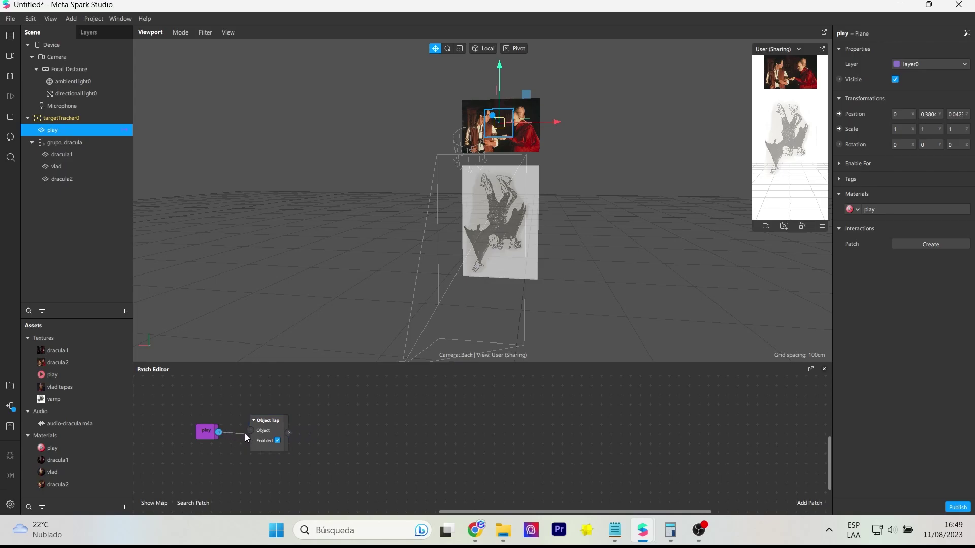
scroll(317, 437, "up", 2)
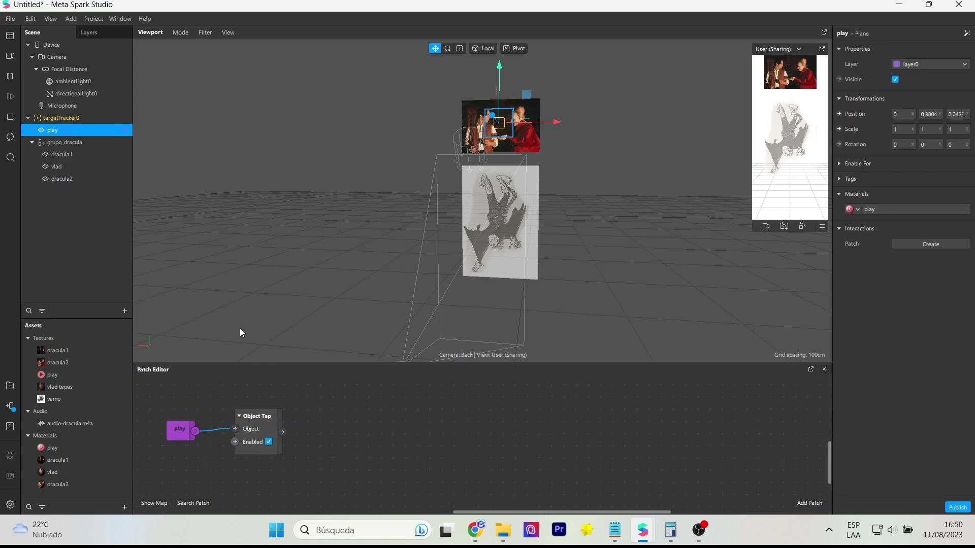
- Add a looping blink to the play plane, then delete its Loop Animation patch
left_click(966, 33)
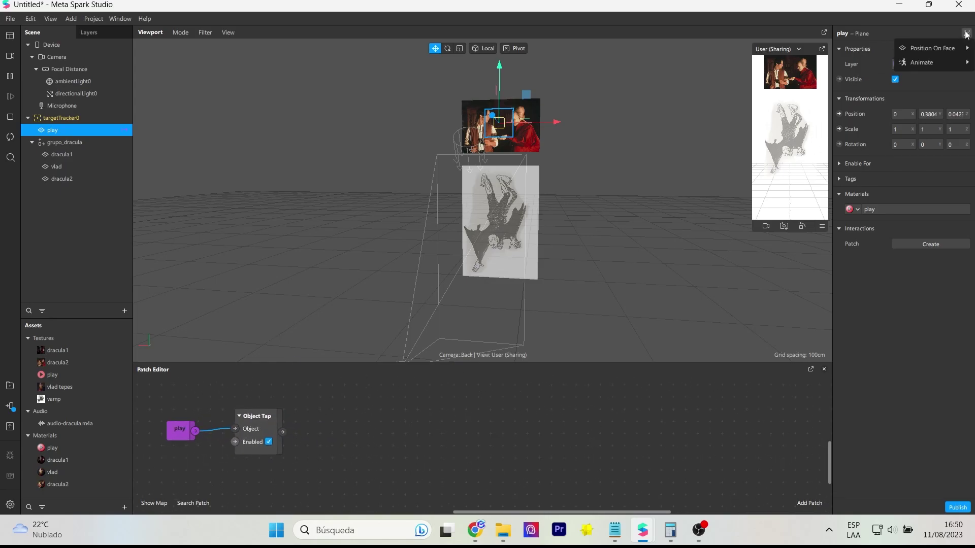
mouse_move(922, 62)
left_click(831, 91)
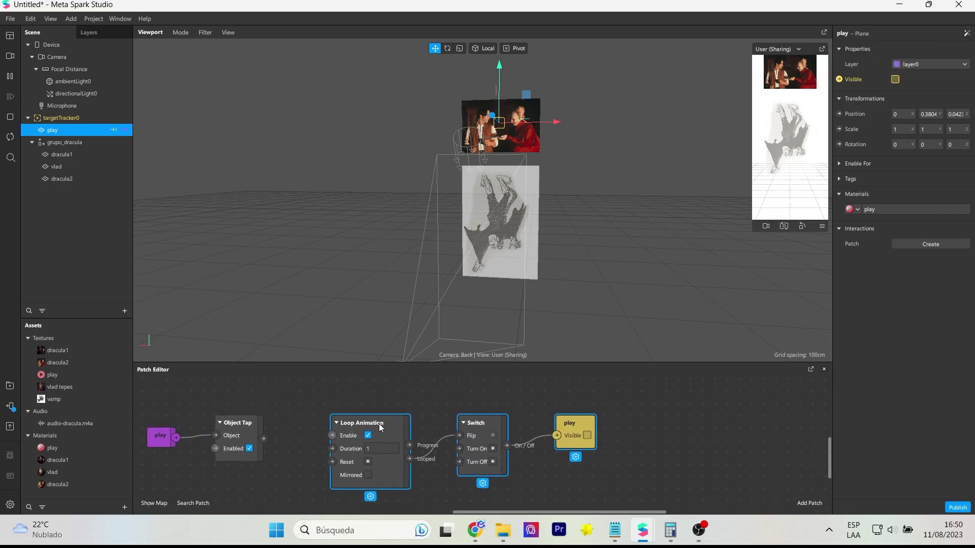
left_click(361, 407)
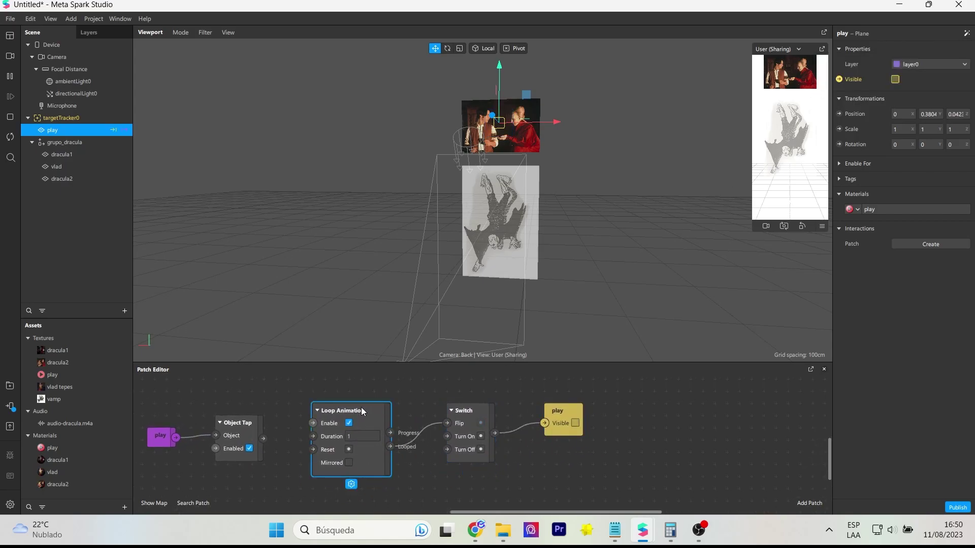
key("Delete")
- Add an Animation patch fed by Object Tap, with Completed wired to the Switch's Flip
right_click(352, 416)
type("anima")
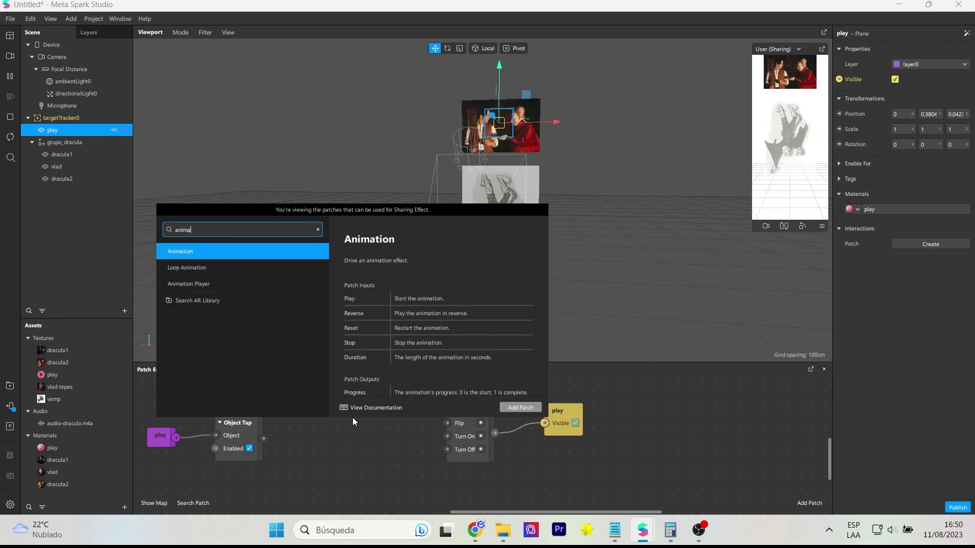
key("Return")
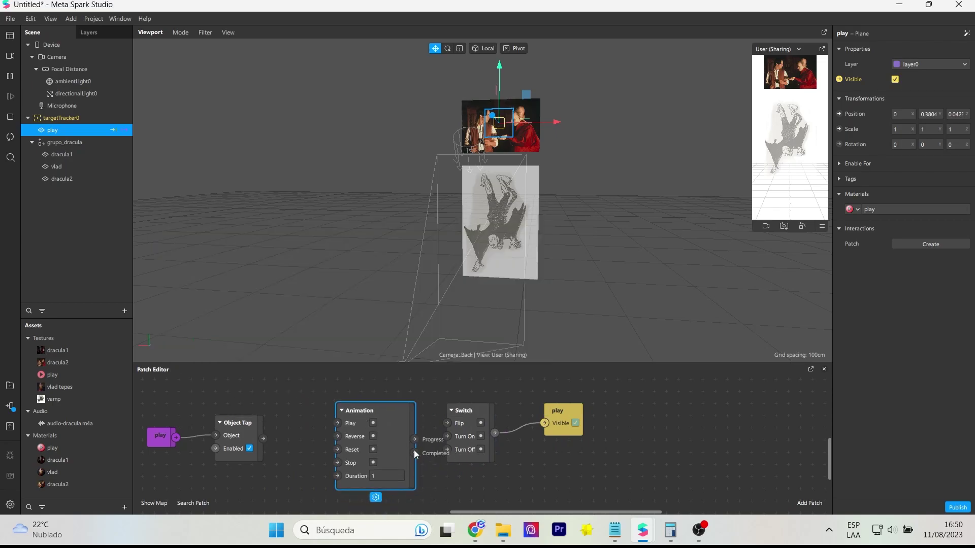
mouse_move(415, 453)
left_mouse_down()
mouse_move(447, 423)
mouse_move(382, 403)
left_mouse_up()
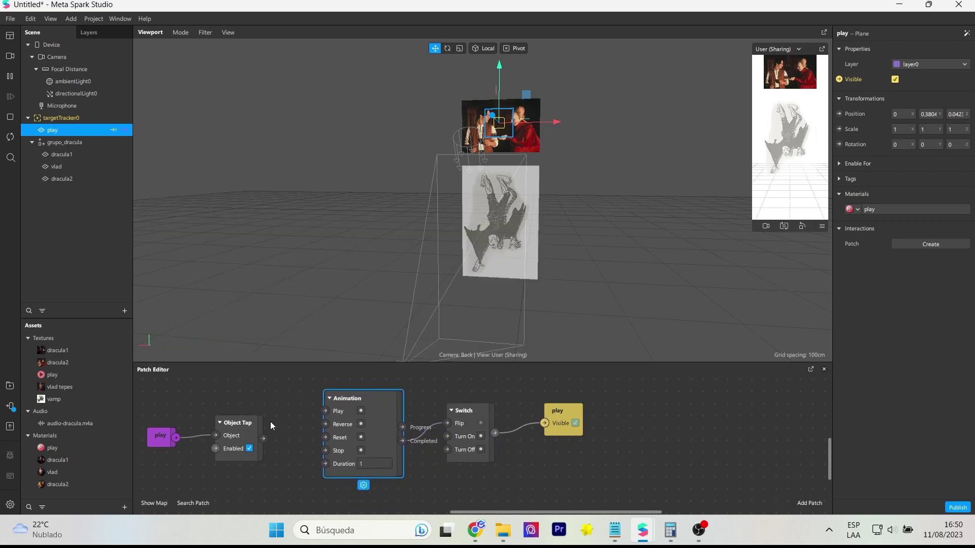
left_click_drag(263, 438, 325, 412)
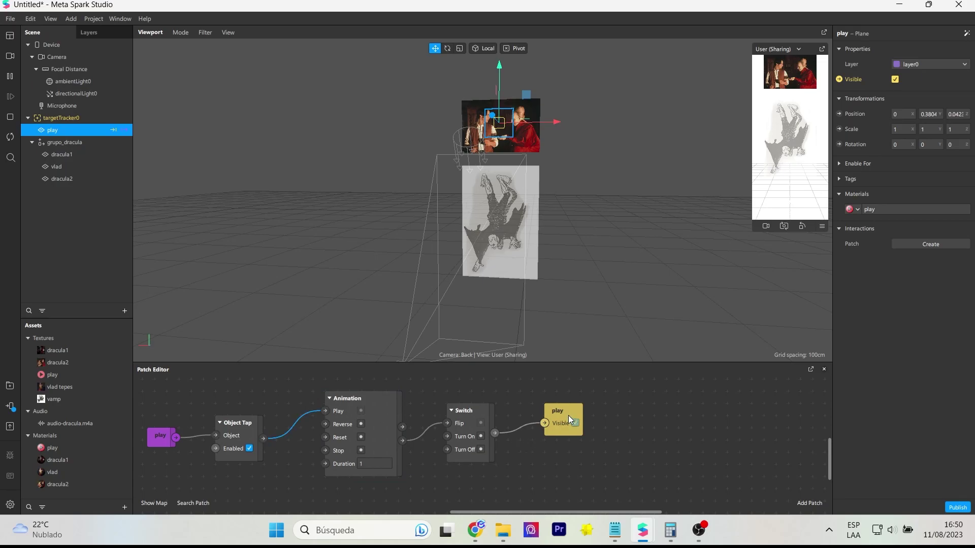
- Rearrange the play visibility and Switch nodes in the patch graph
left_click_drag(568, 415, 690, 391)
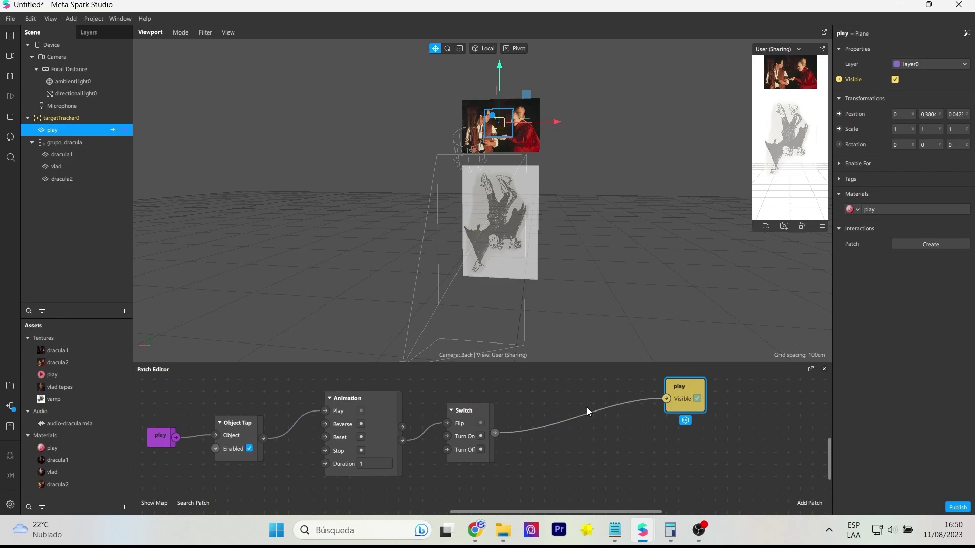
left_click(536, 404)
scroll(502, 419, "down", 1)
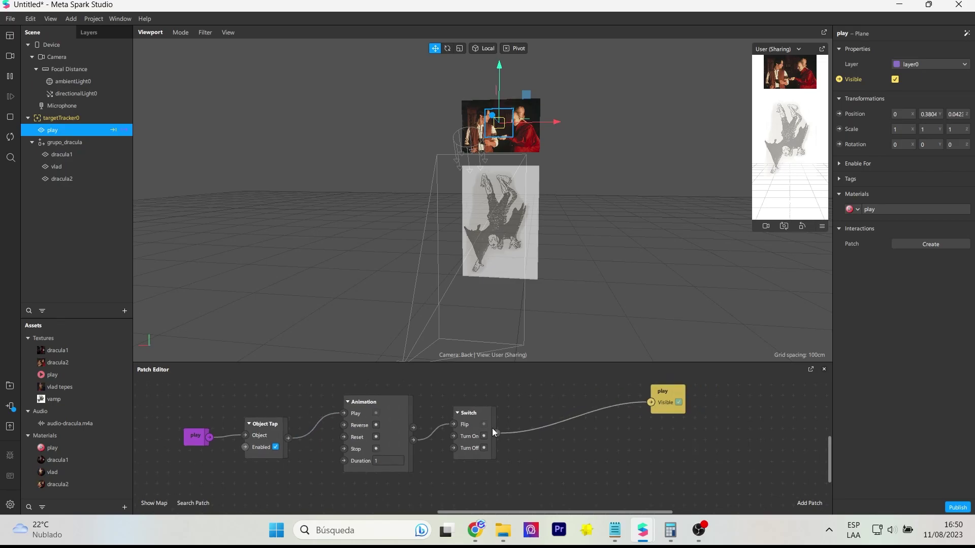
left_click_drag(477, 421, 477, 434)
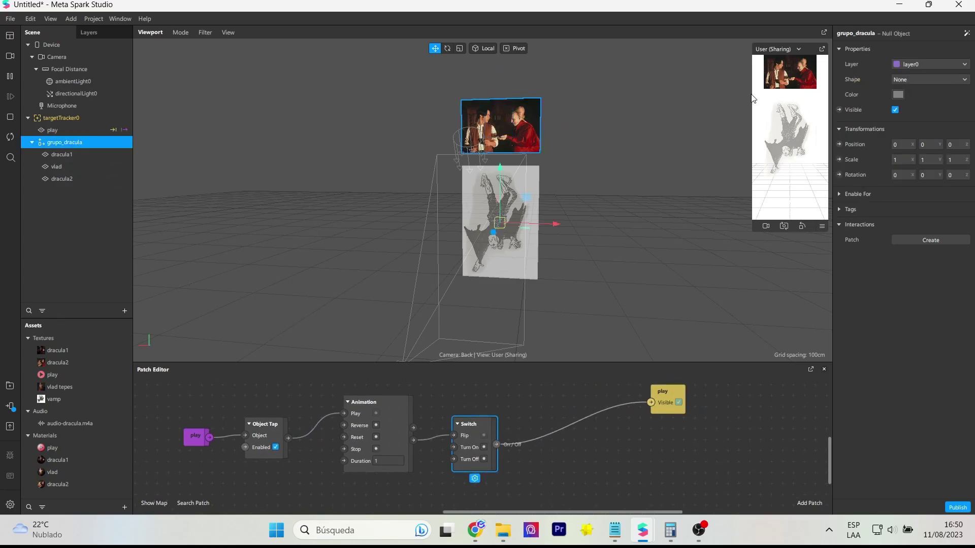
- Route the Switch through a Not patch into play's Visible, and straight into grupo_dracula's Visible
mouse_move(75, 146)
left_mouse_down()
mouse_move(519, 463)
mouse_move(683, 453)
left_mouse_up()
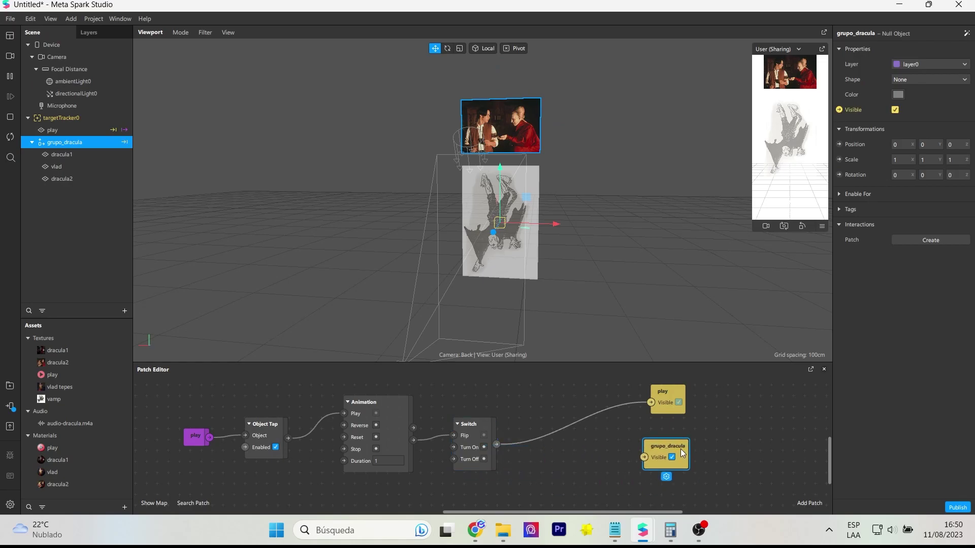
left_click(562, 410)
type("n")
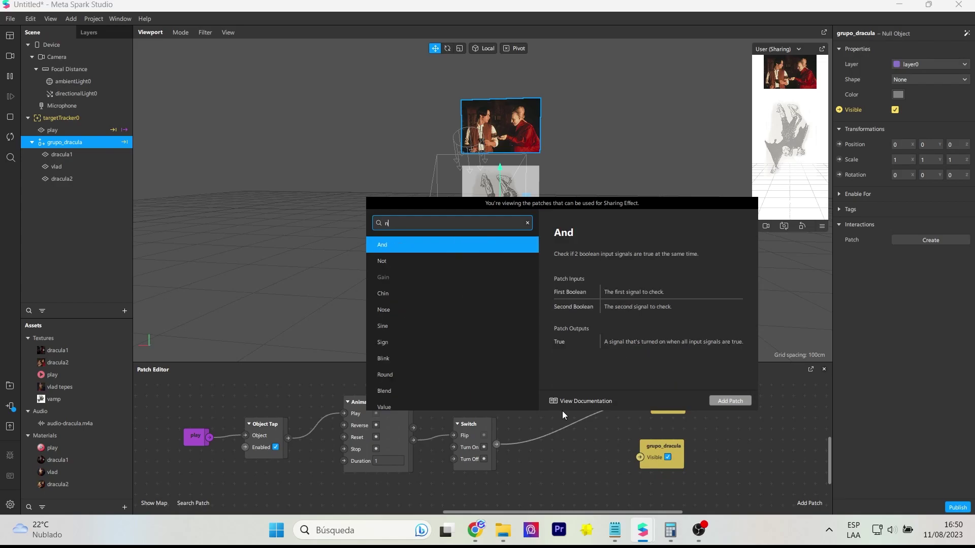
type("ot")
key("Return")
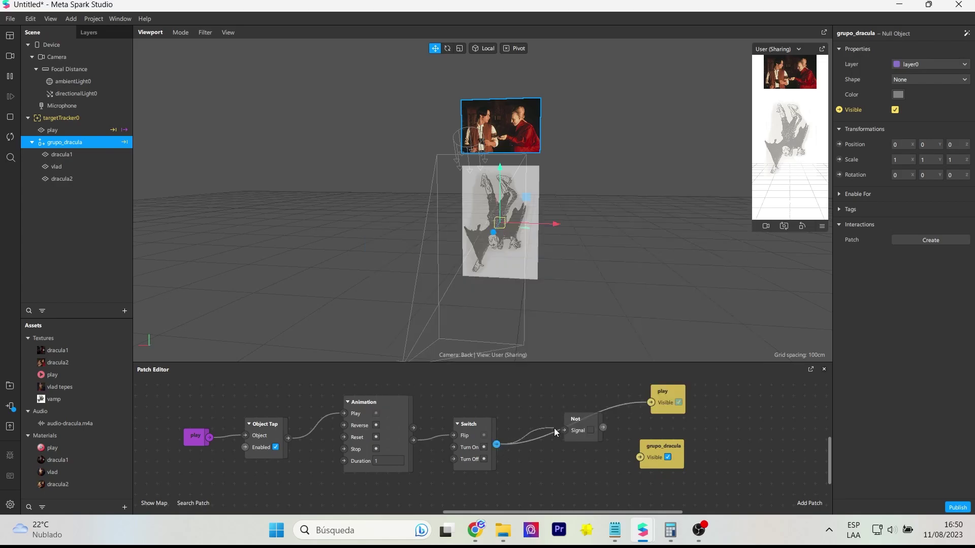
left_click_drag(553, 428, 567, 431)
left_click_drag(654, 401, 651, 402)
left_click_drag(638, 462, 660, 468)
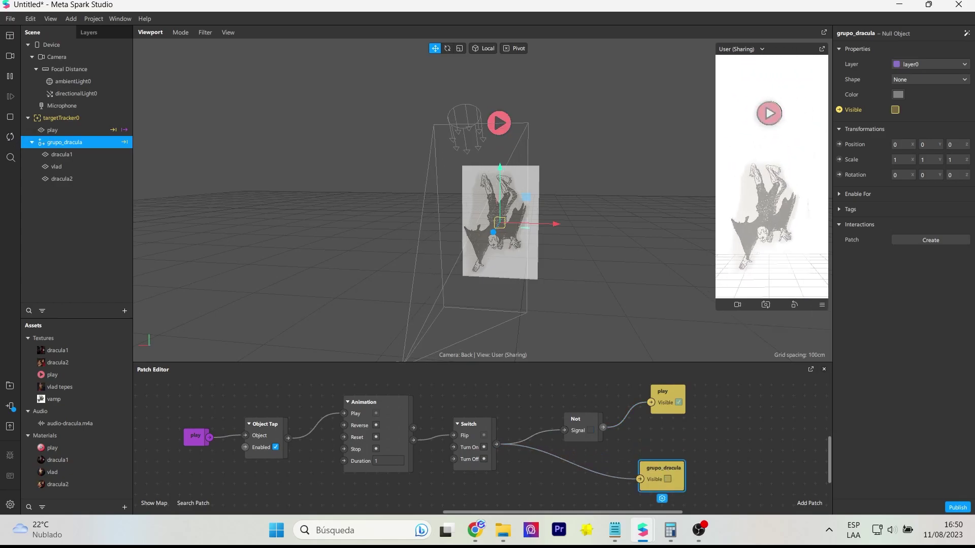
- Shorten the tap Animation's duration to 0.5 seconds, testing the play tap in the preview
left_click(769, 113)
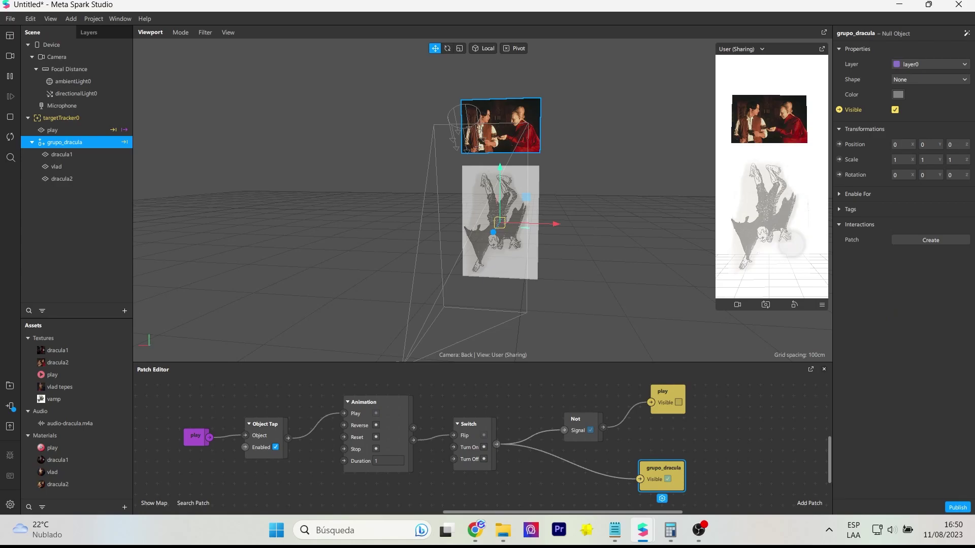
left_click(388, 461)
type("0.5")
key("Return")
left_click(769, 114)
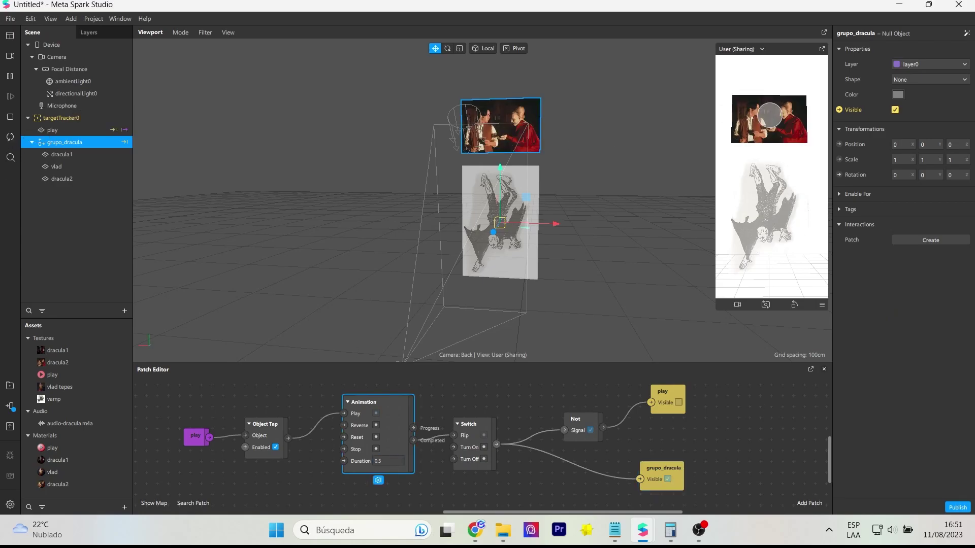
left_click_drag(483, 363, 482, 307)
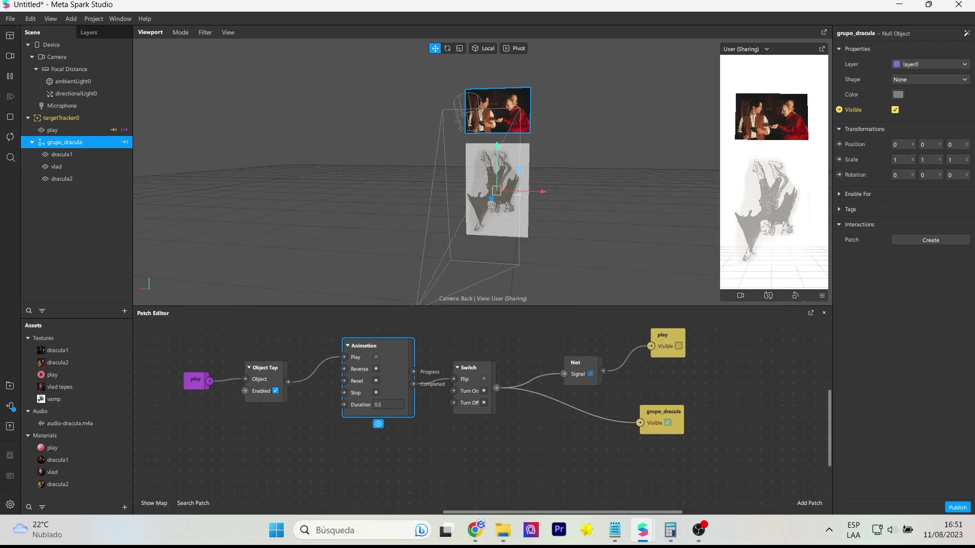
left_click(386, 457)
left_click(82, 156)
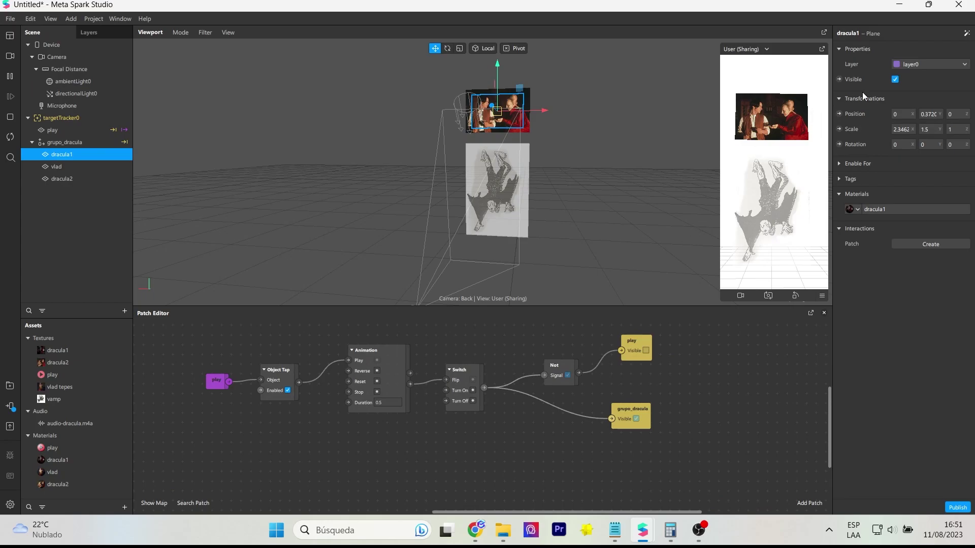
- Add a blinking visibility setup for dracula1 and delete its Loop Animation patch
left_click(966, 33)
mouse_move(922, 62)
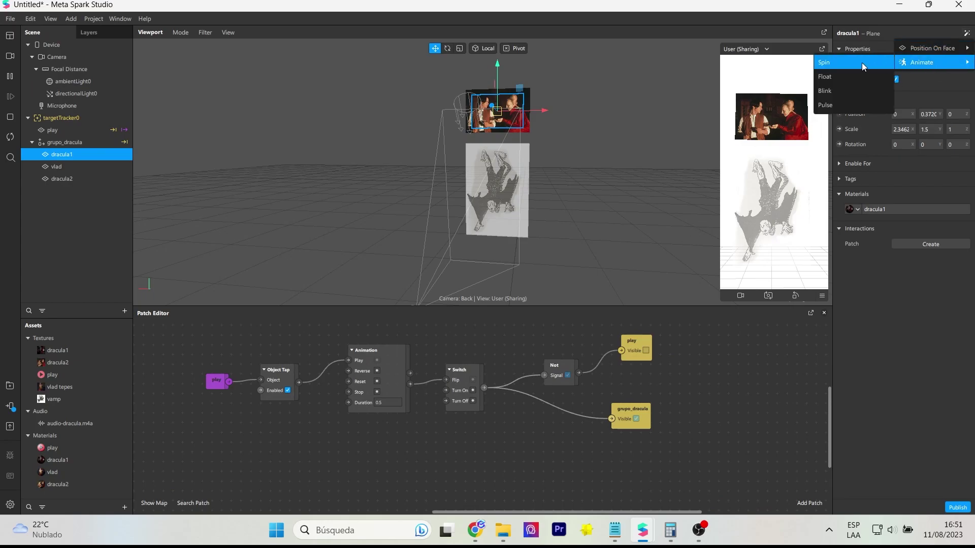
left_click(858, 91)
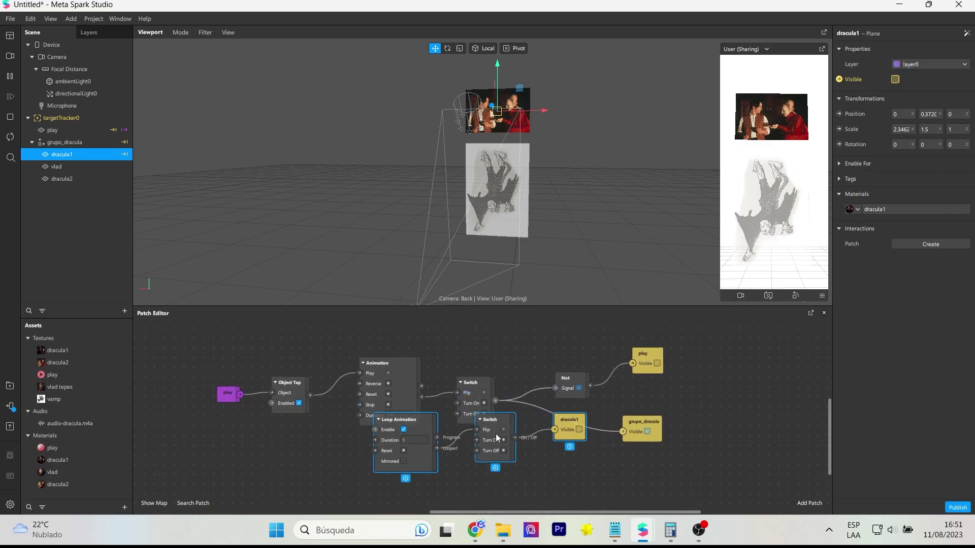
left_click_drag(495, 433, 589, 495)
scroll(701, 431, "down", 3)
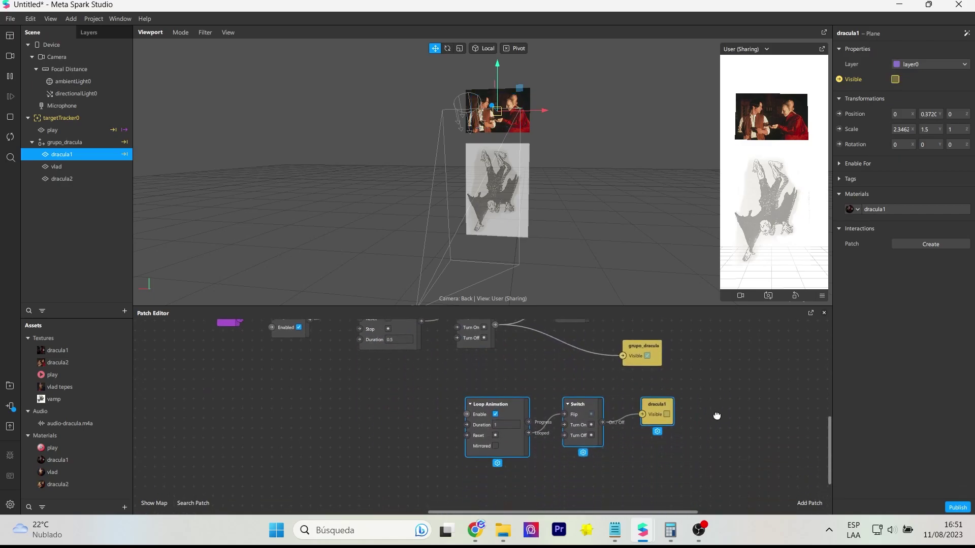
left_click_drag(640, 421, 657, 422)
scroll(657, 422, "up", 1)
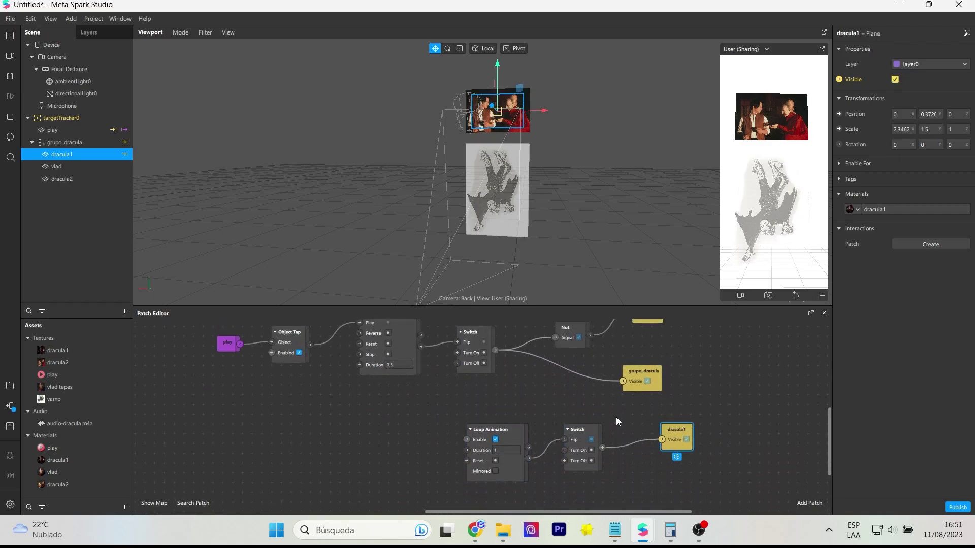
left_click(470, 430)
left_click(496, 431)
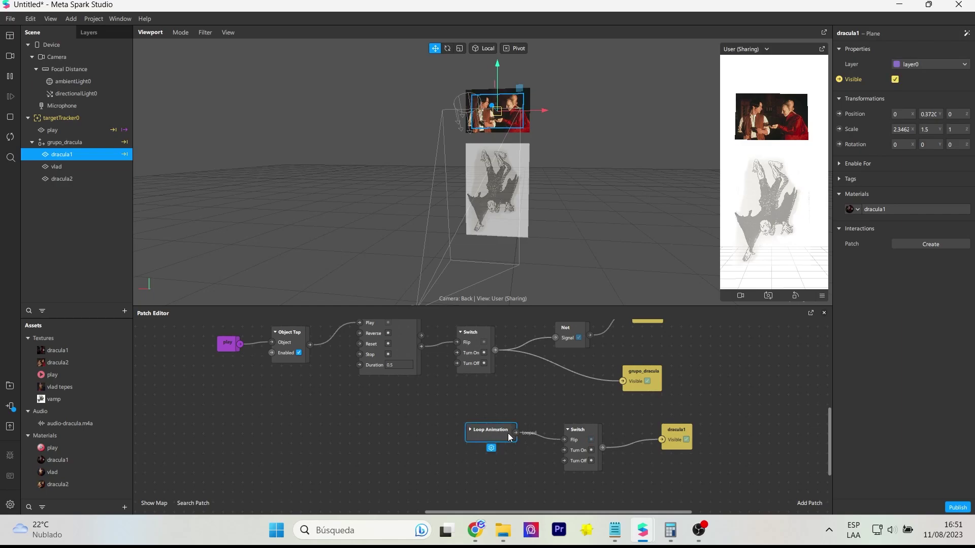
key("Delete")
- Insert an Animation patch triggered by the top Switch, with Completed feeding the lower Switch
right_click(479, 429)
type("anima")
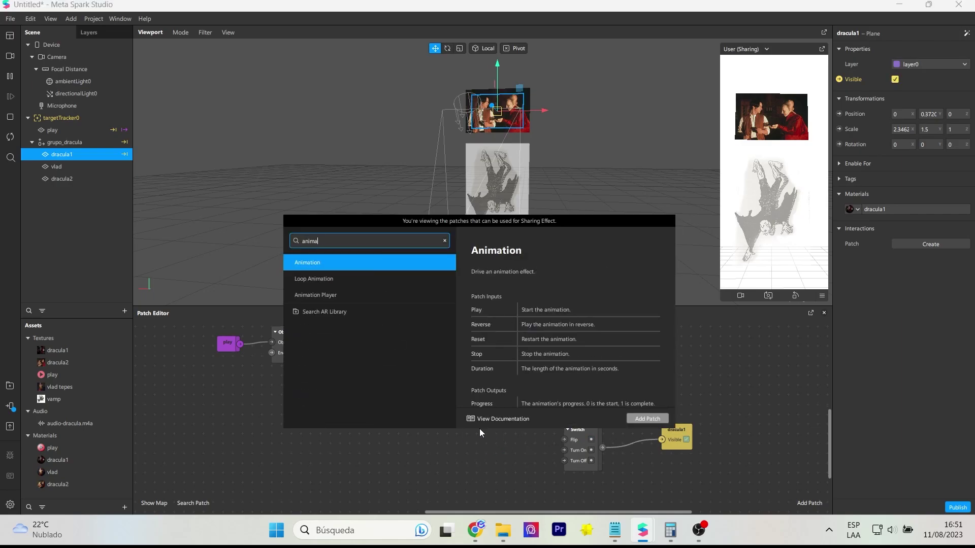
key("Return")
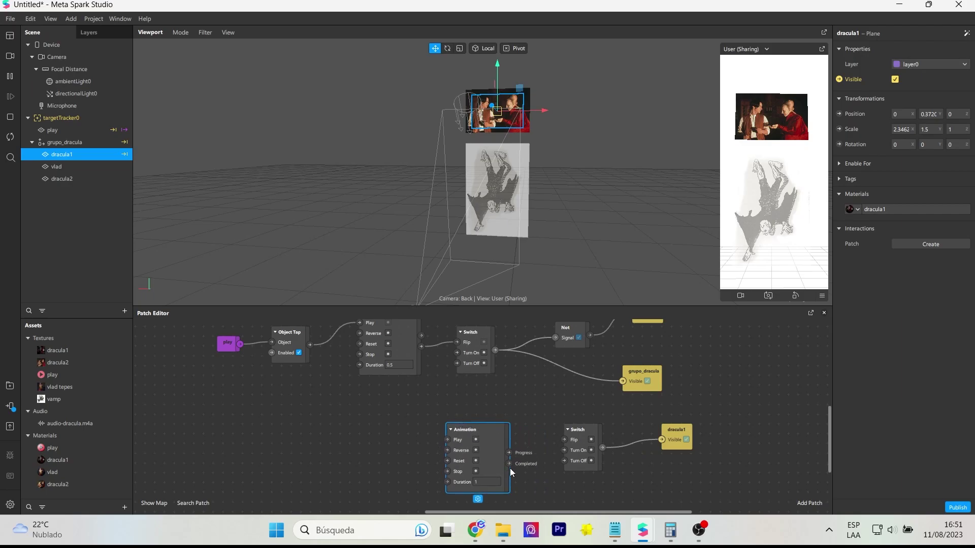
left_click_drag(509, 463, 568, 439)
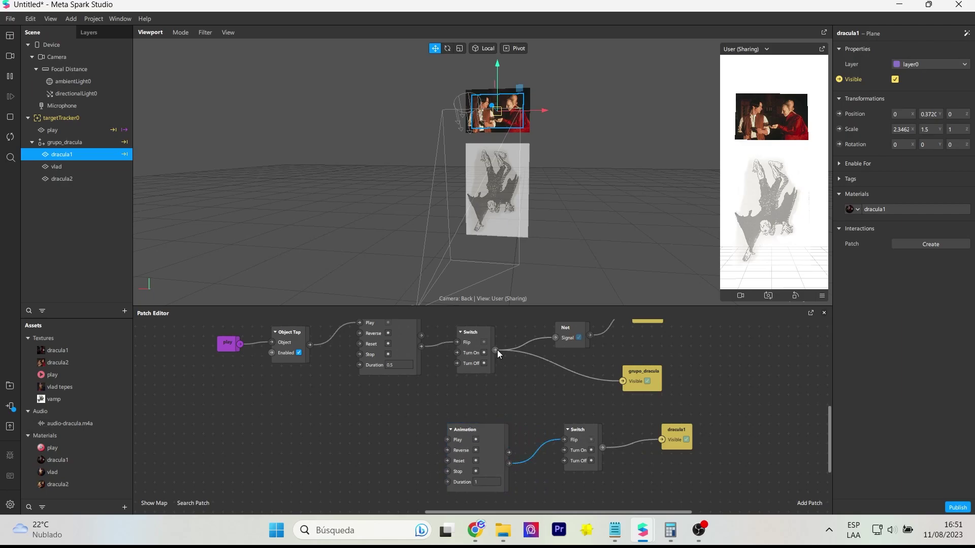
left_click_drag(495, 350, 449, 440)
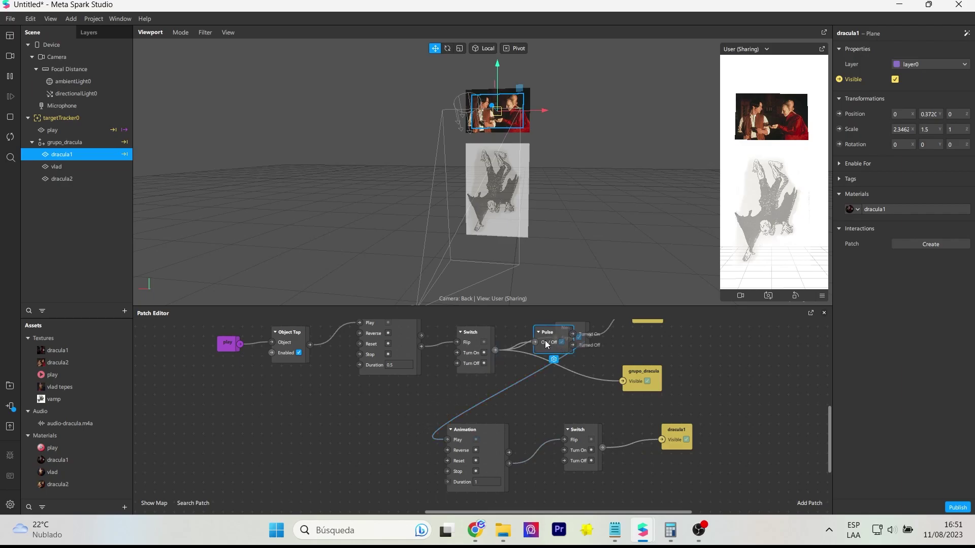
left_click_drag(548, 341, 363, 458)
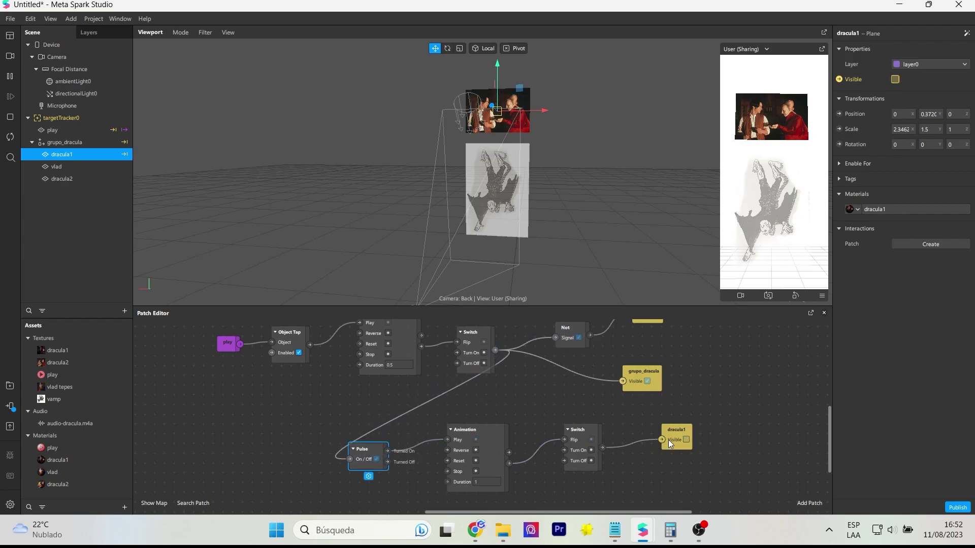
- Add a Not patch between the lower Switch and dracula1's Visible
left_click_drag(668, 439, 748, 429)
double_click(674, 422)
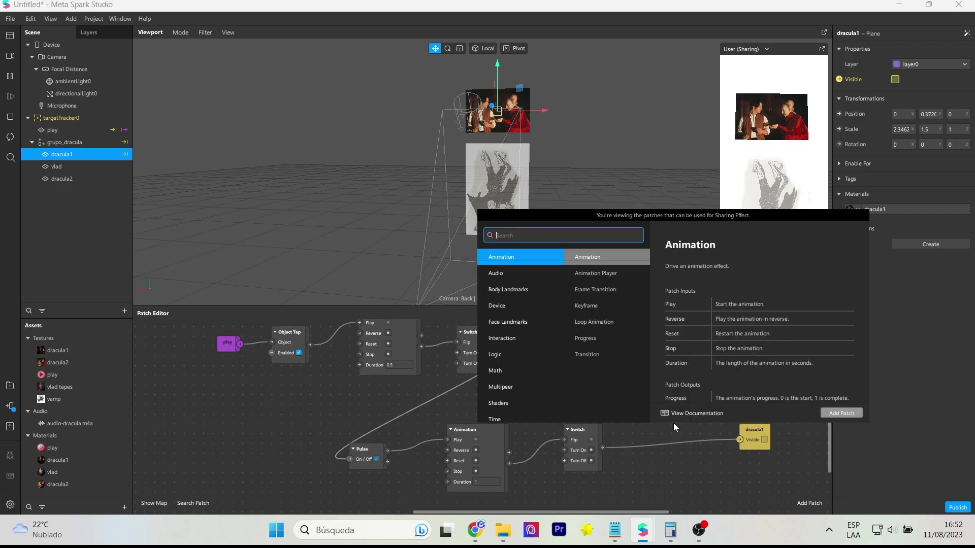
type("not")
key("Return")
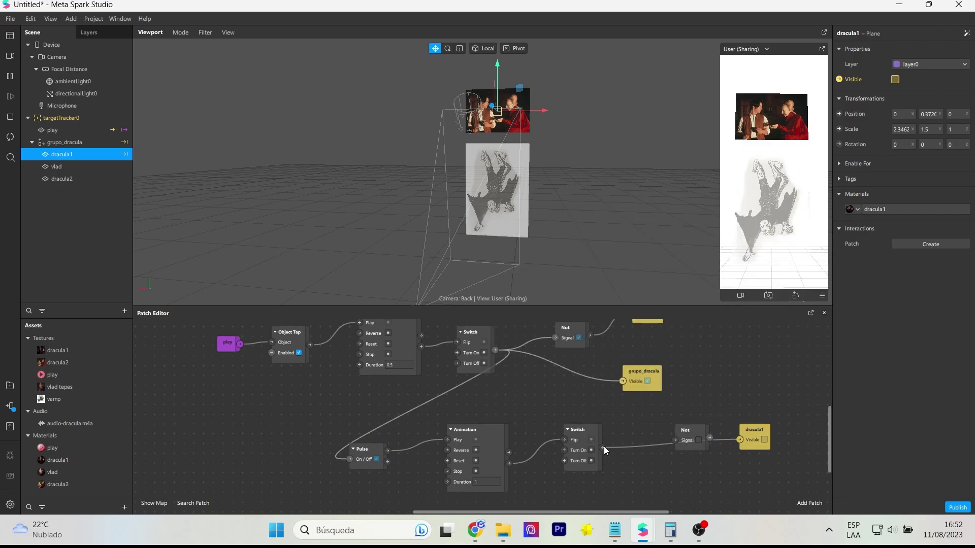
left_click_drag(675, 444, 740, 440)
- Set dracula1's Animation duration to 12
scroll(737, 406, "down", 1)
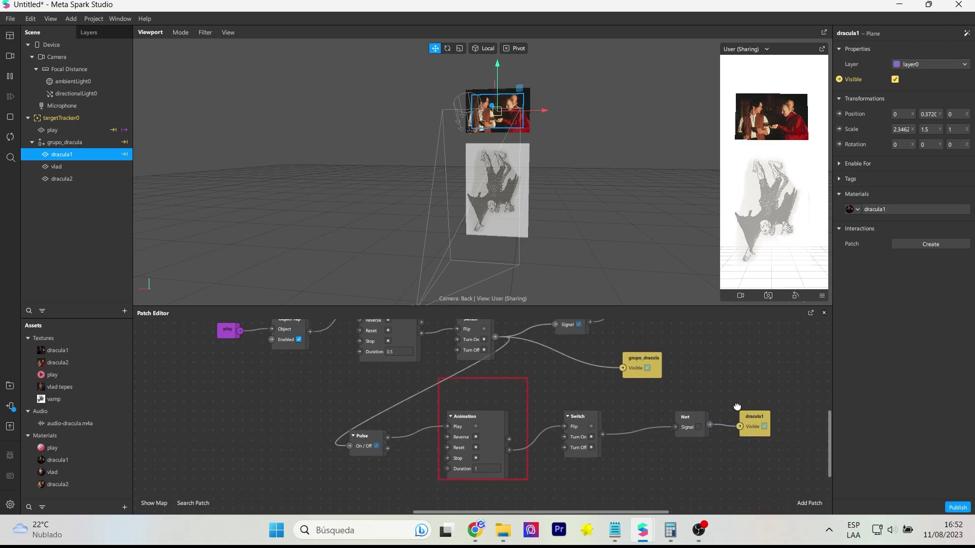
scroll(737, 407, "down", 1)
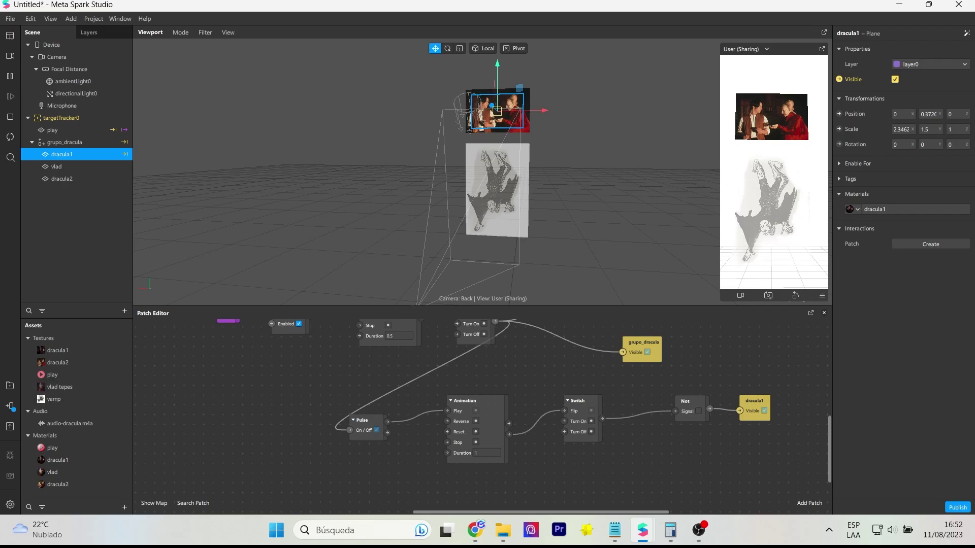
left_click(486, 453)
type("12")
key("Return")
- Copy the Animation and Switch pair and paste a duplicate below the chain
left_click(477, 391)
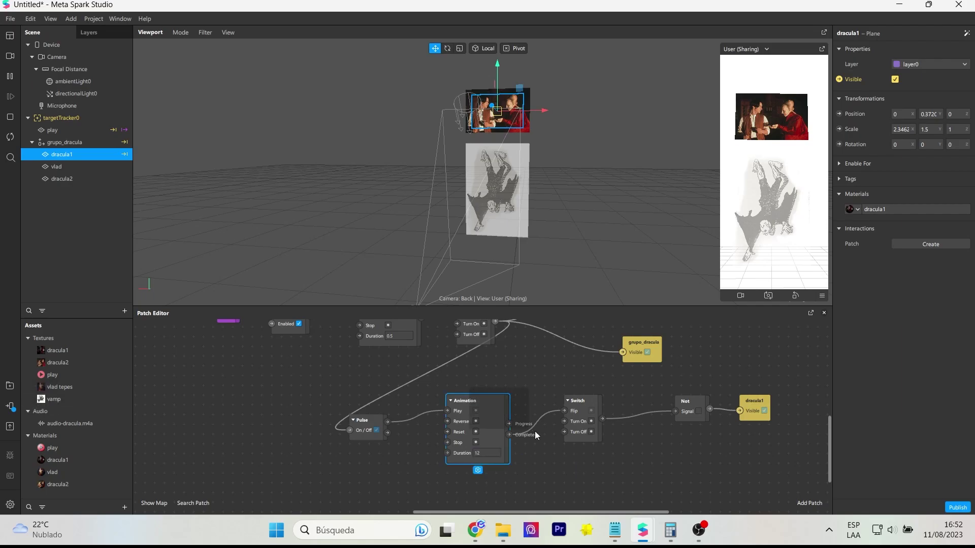
mouse_move(534, 434)
left_mouse_down("shift")
mouse_move(605, 454)
mouse_move(464, 443)
left_mouse_up("shift")
key("ctrl+c")
scroll(594, 451, "down", 1)
key("ctrl+v")
left_click(670, 434)
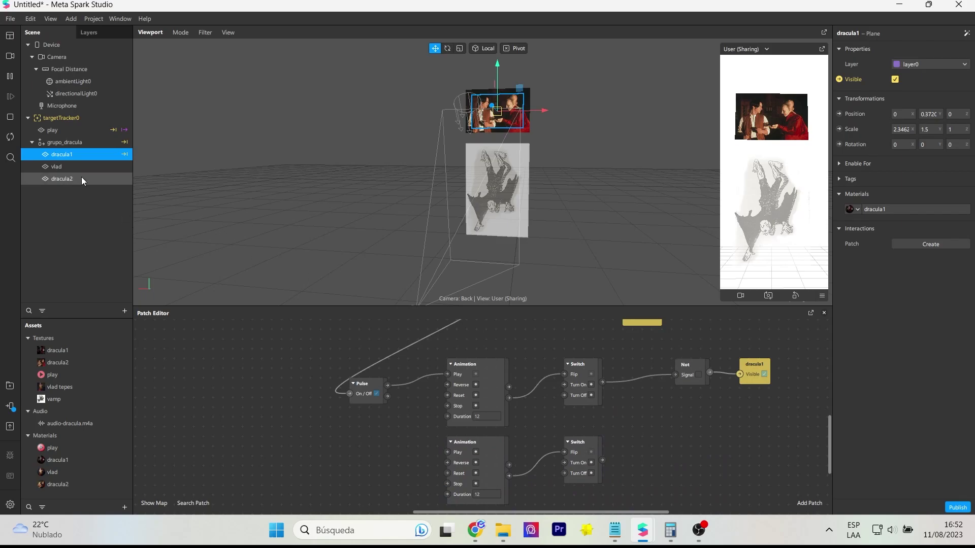
- Create vlad's Visible patch and drive it from the copied lower Switch
left_click(56, 167)
left_click(839, 80)
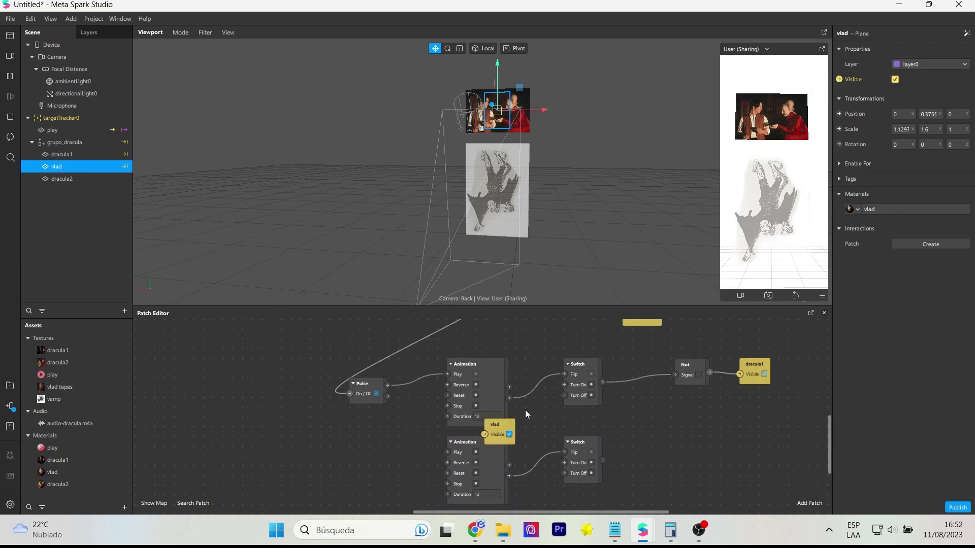
left_click_drag(502, 428, 679, 435)
left_click(610, 458)
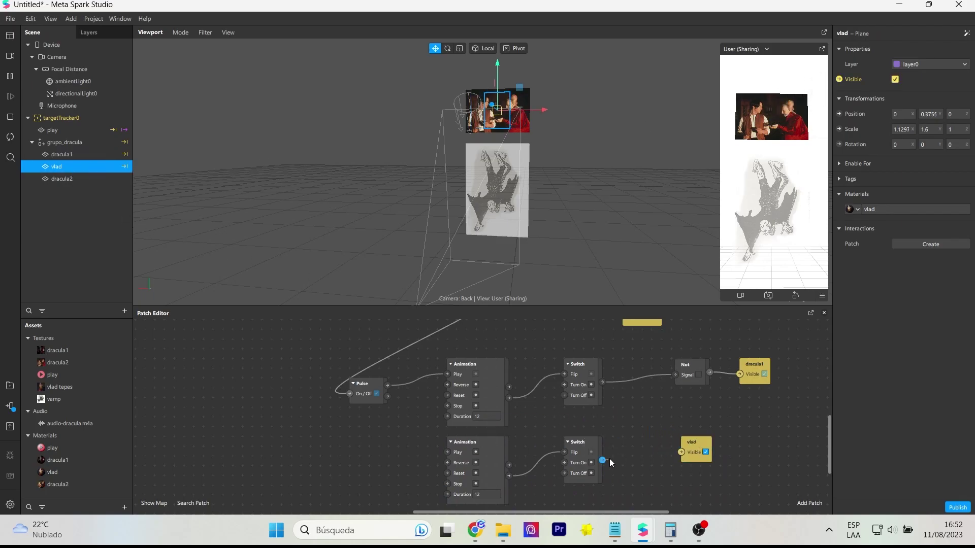
left_click(679, 453)
- Copy the lower Animation and Switch pair and paste another copy below
scroll(609, 447, "down", 1)
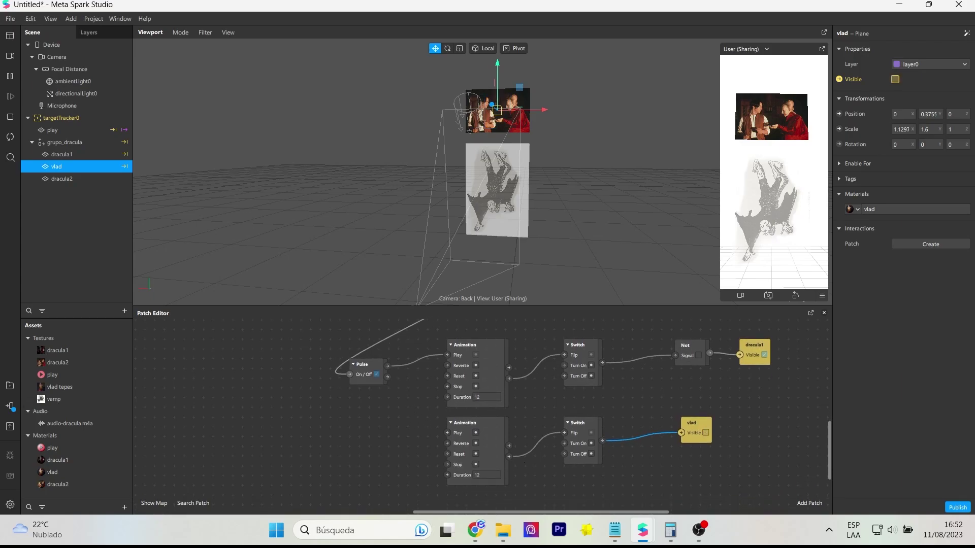
left_click_drag(453, 437, 610, 483)
scroll(574, 427, "down", 5)
key("ctrl+c")
key("ctrl+v")
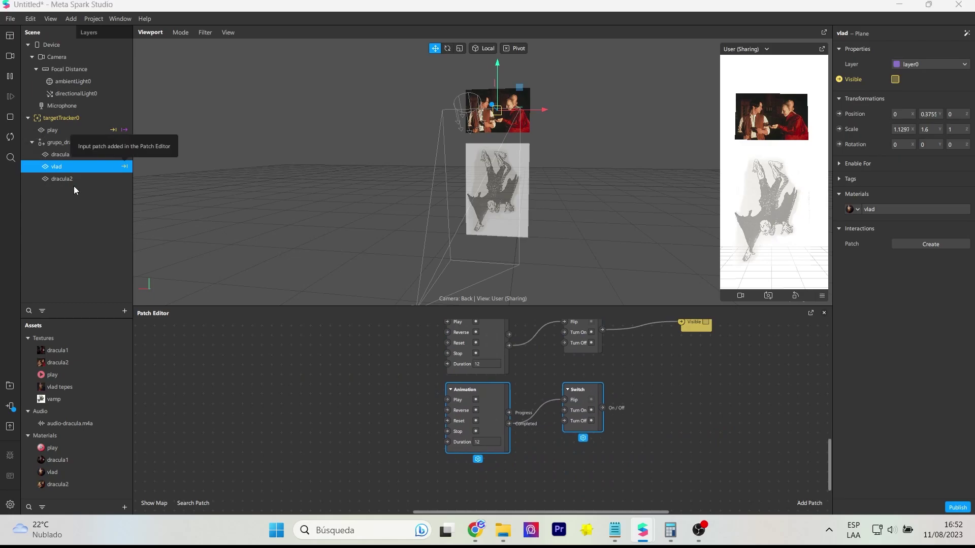
- Create dracula2's Visible patch, wire it to the newest Switch, and set its Animation duration to 20
left_click(62, 178)
left_click(839, 79)
left_click_drag(521, 425, 568, 411)
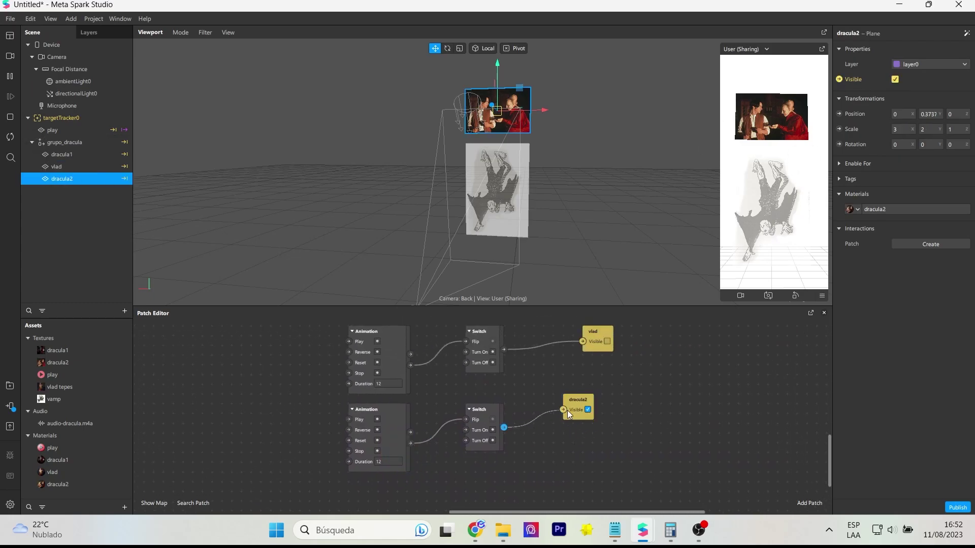
left_click_drag(505, 428, 565, 409)
double_click(389, 461)
type("20")
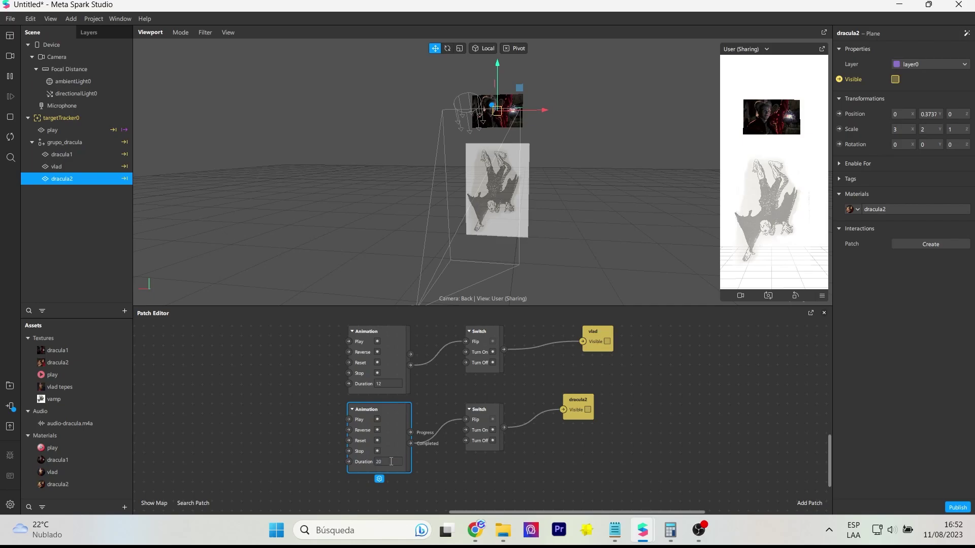
scroll(470, 448, "up", 3)
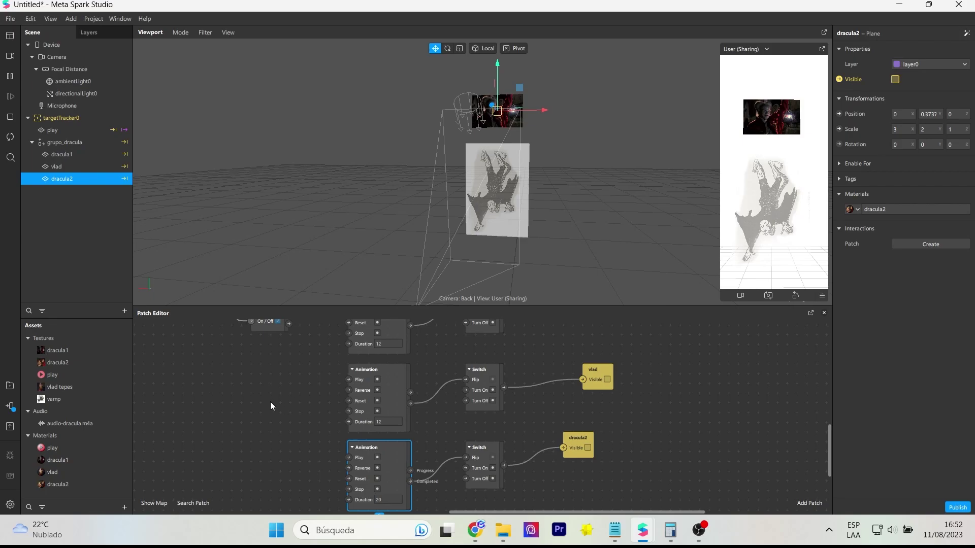
scroll(271, 402, "up", 3)
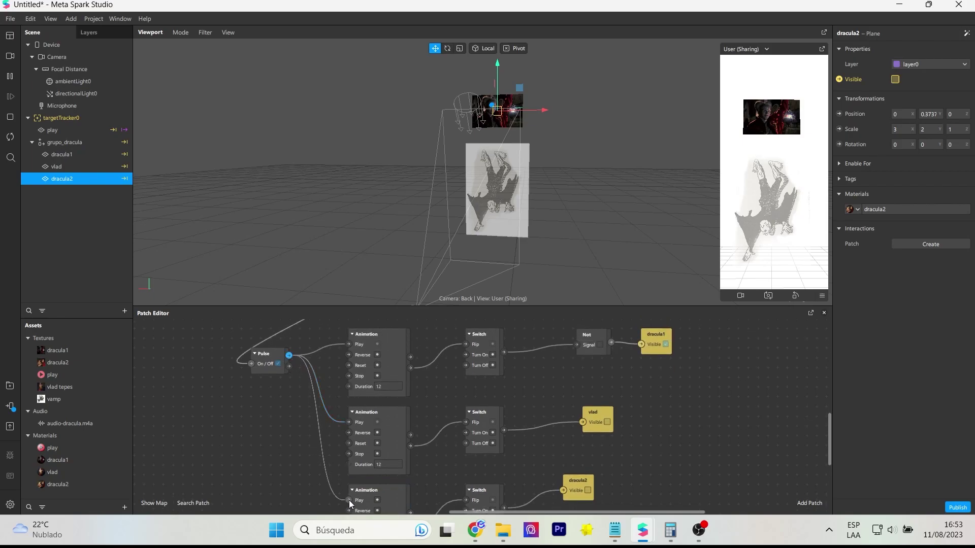
scroll(297, 457, "up", 3)
scroll(310, 446, "up", 6)
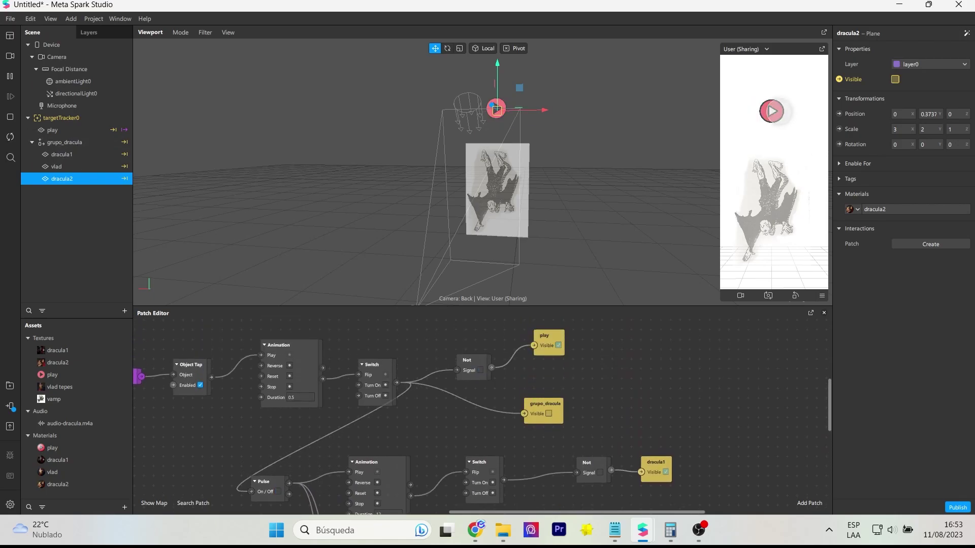
- Tap the play button in the preview to test the Dracula reveal sequence
left_click(772, 111)
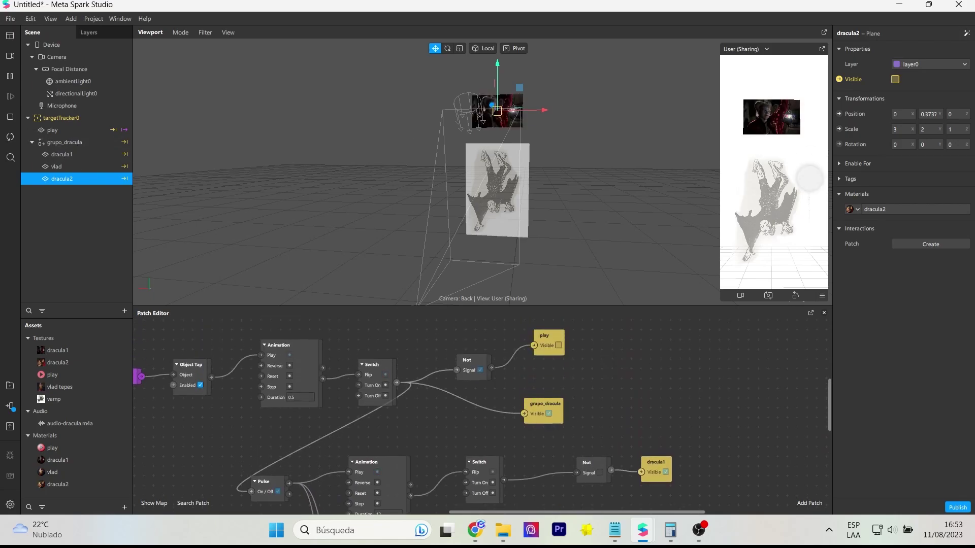
scroll(690, 397, "down", 1)
scroll(691, 397, "down", 5)
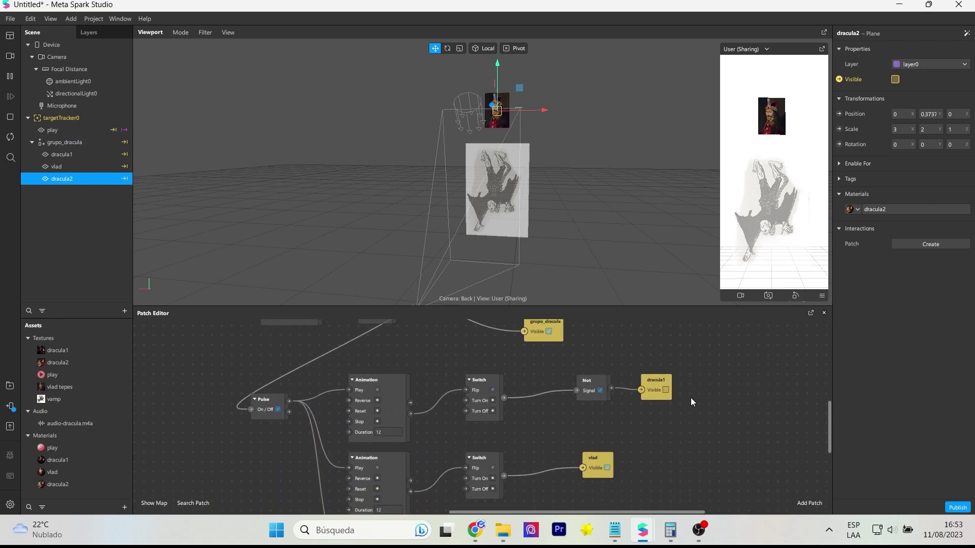
scroll(691, 398, "down", 1)
scroll(691, 397, "up", 2)
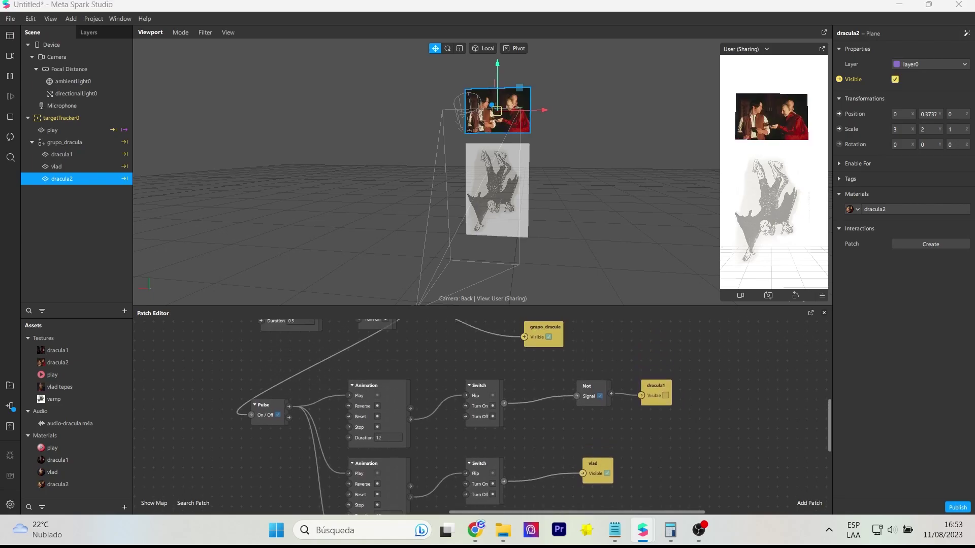
- Enlarge the patch area, move the Not, play and grupo_dracula nodes, and show audio-dracula.m4a's properties
left_click_drag(404, 305, 405, 288)
scroll(436, 385, "up", 3)
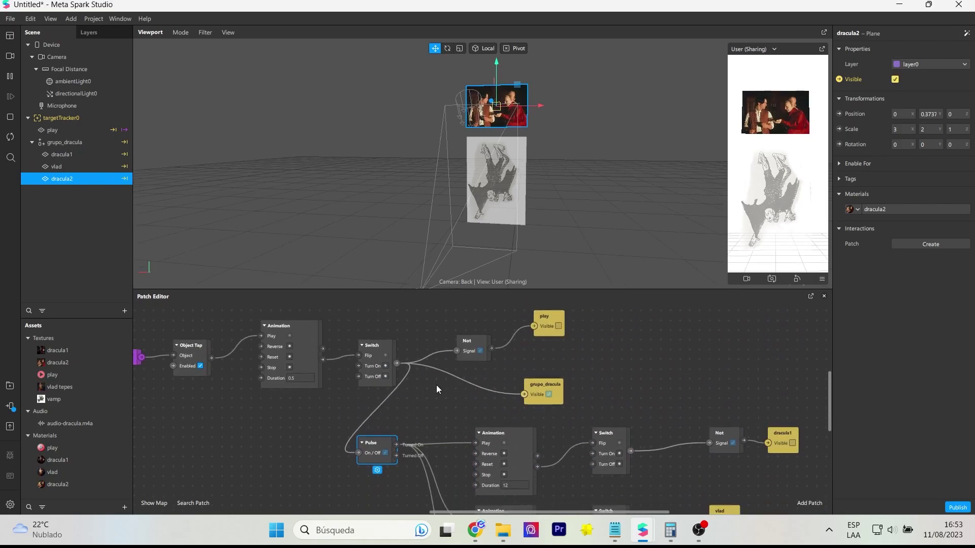
left_click_drag(474, 340, 493, 327)
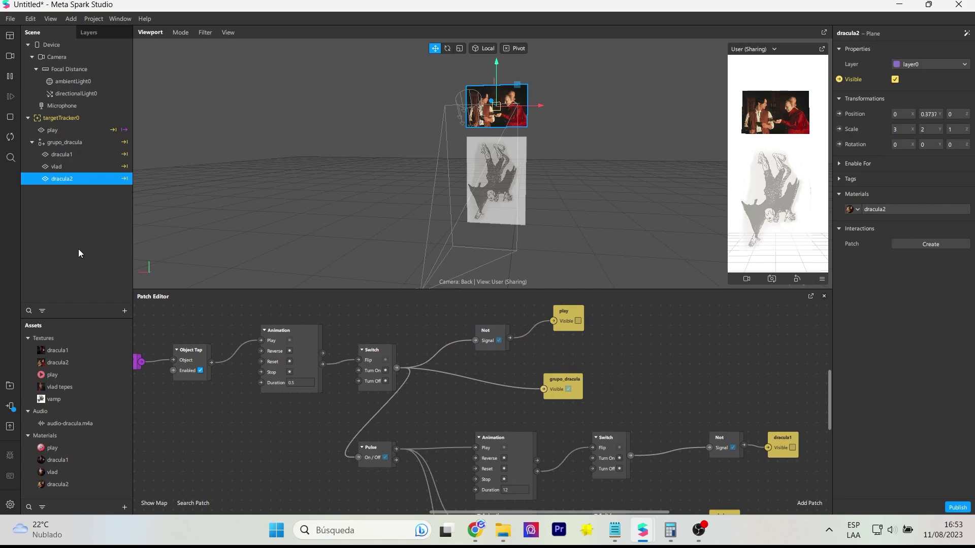
left_click(68, 424)
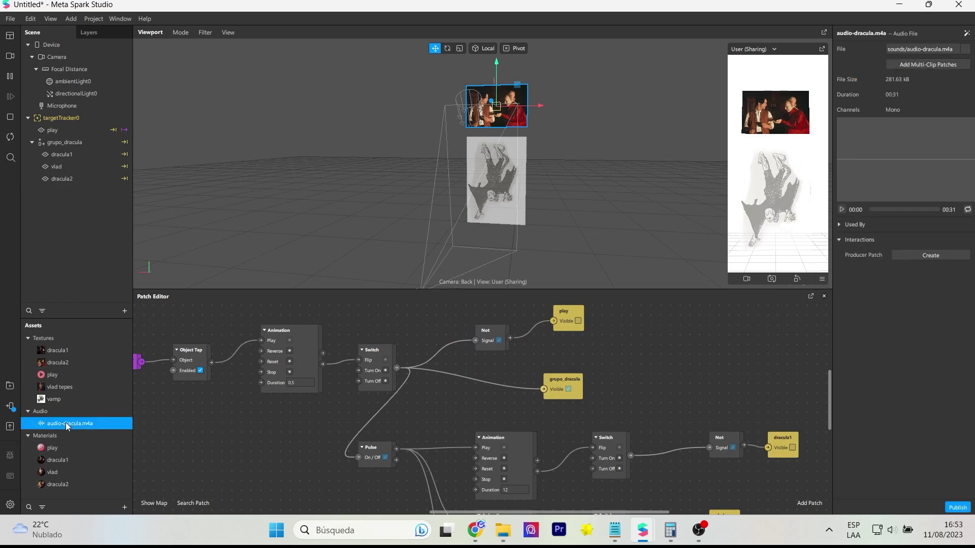
- Add multi-clip audio playback patches for audio-dracula.m4a and arrange the four audio nodes
left_click(937, 65)
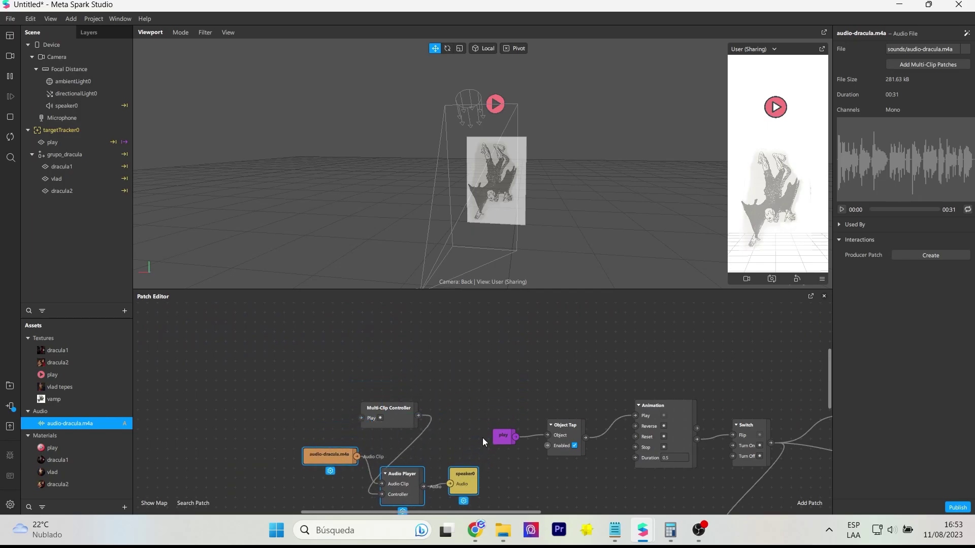
mouse_move(388, 347)
left_mouse_down()
mouse_move(312, 453)
mouse_move(461, 461)
left_mouse_up()
left_click_drag(463, 415, 675, 457)
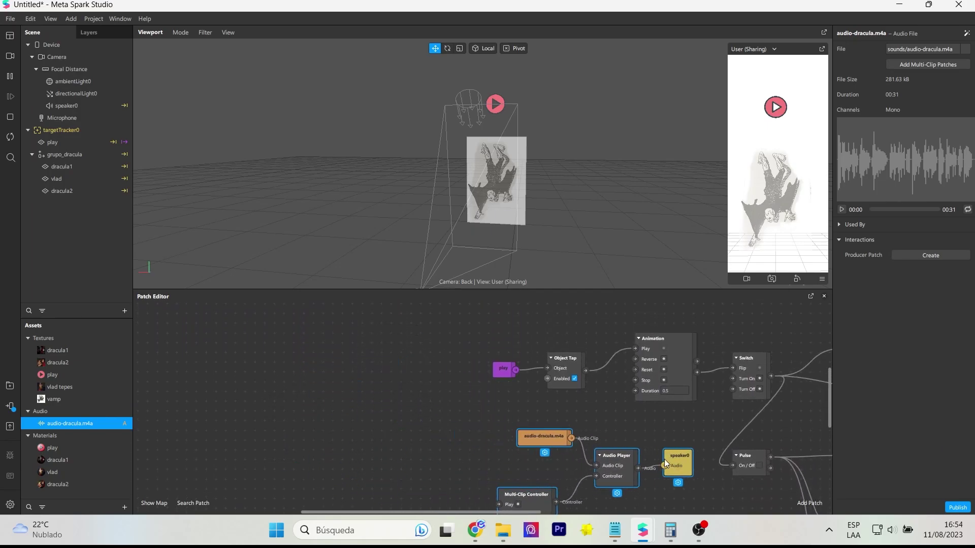
left_click(456, 452)
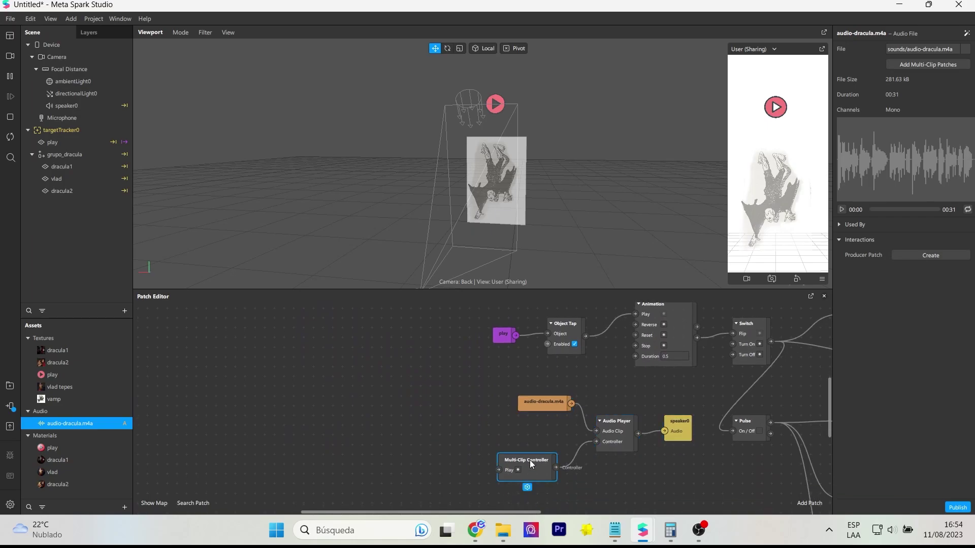
- Add a Single-Clip Controller feeding the Audio Player, triggered by the Object Tap, then test it
double_click(478, 470)
type("single")
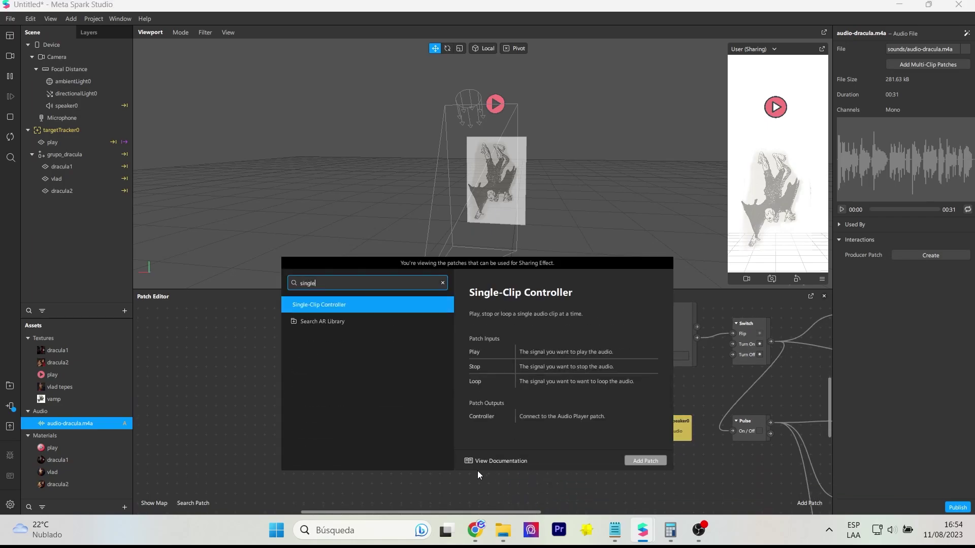
key("Return")
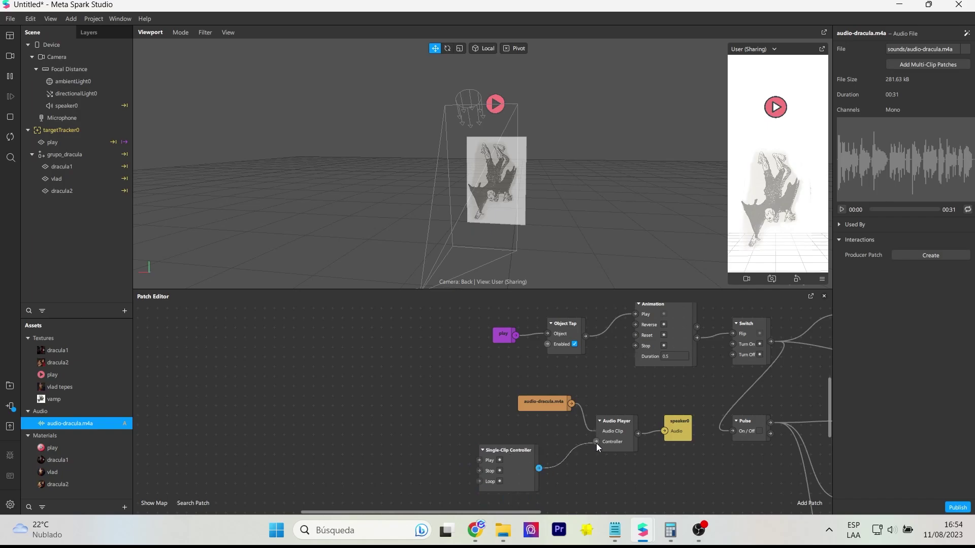
left_click_drag(595, 444, 596, 443)
scroll(423, 364, "down", 2)
left_click(390, 335)
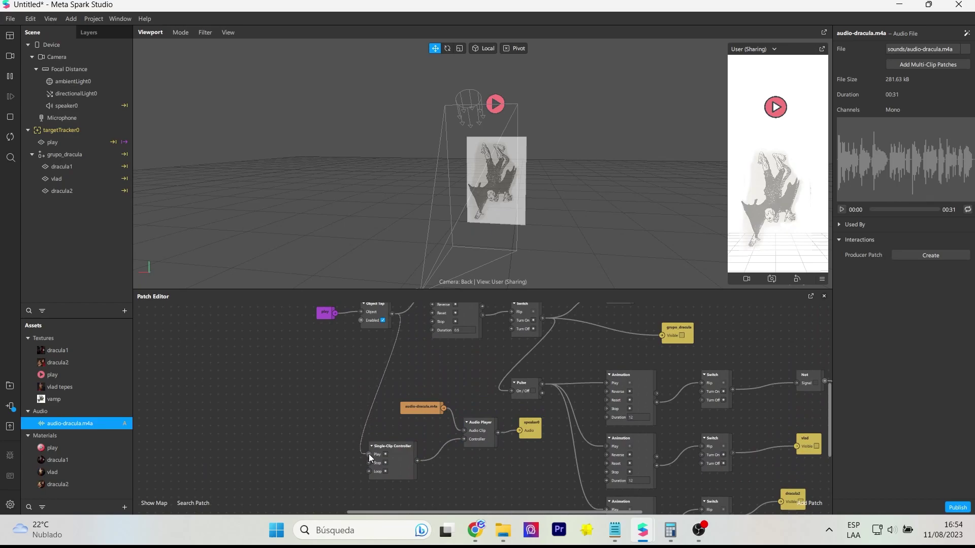
left_click_drag(370, 460, 369, 453)
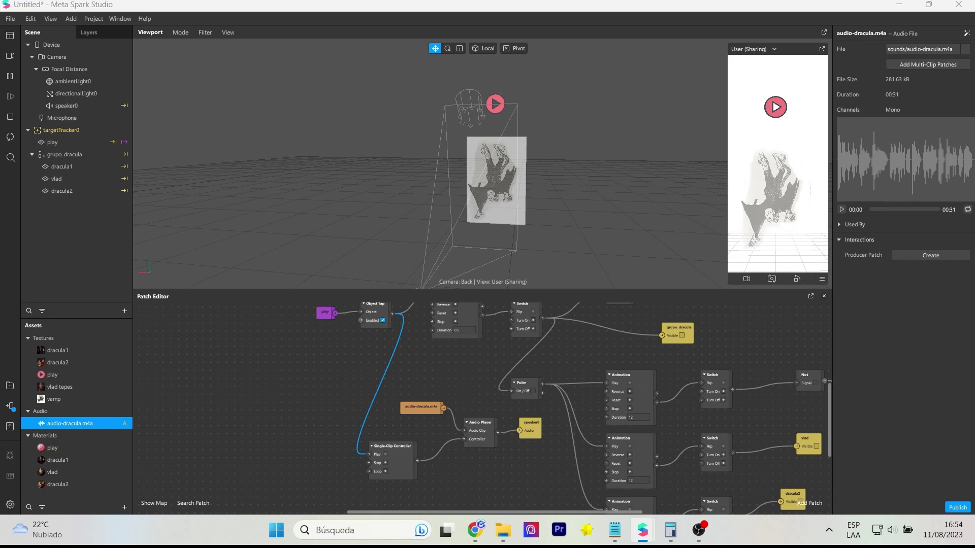
left_click(775, 107)
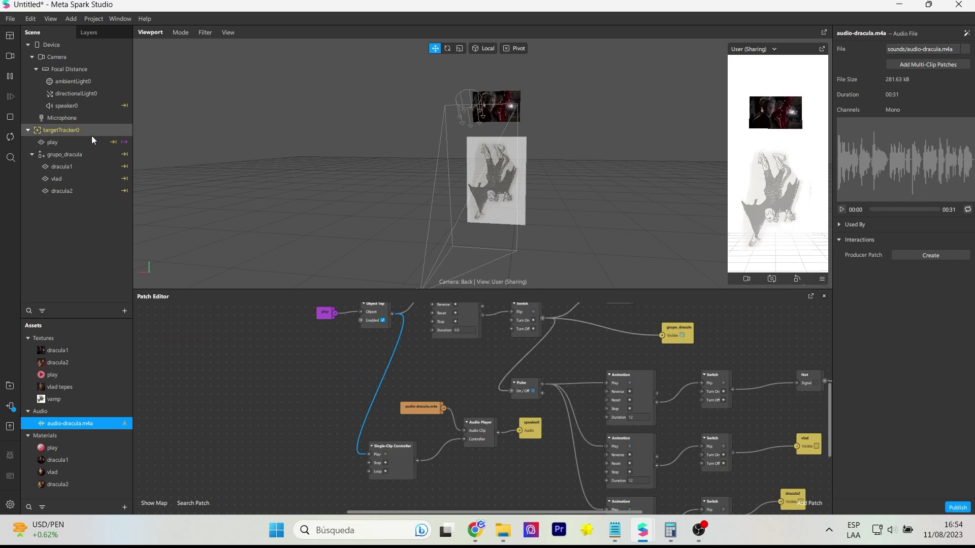